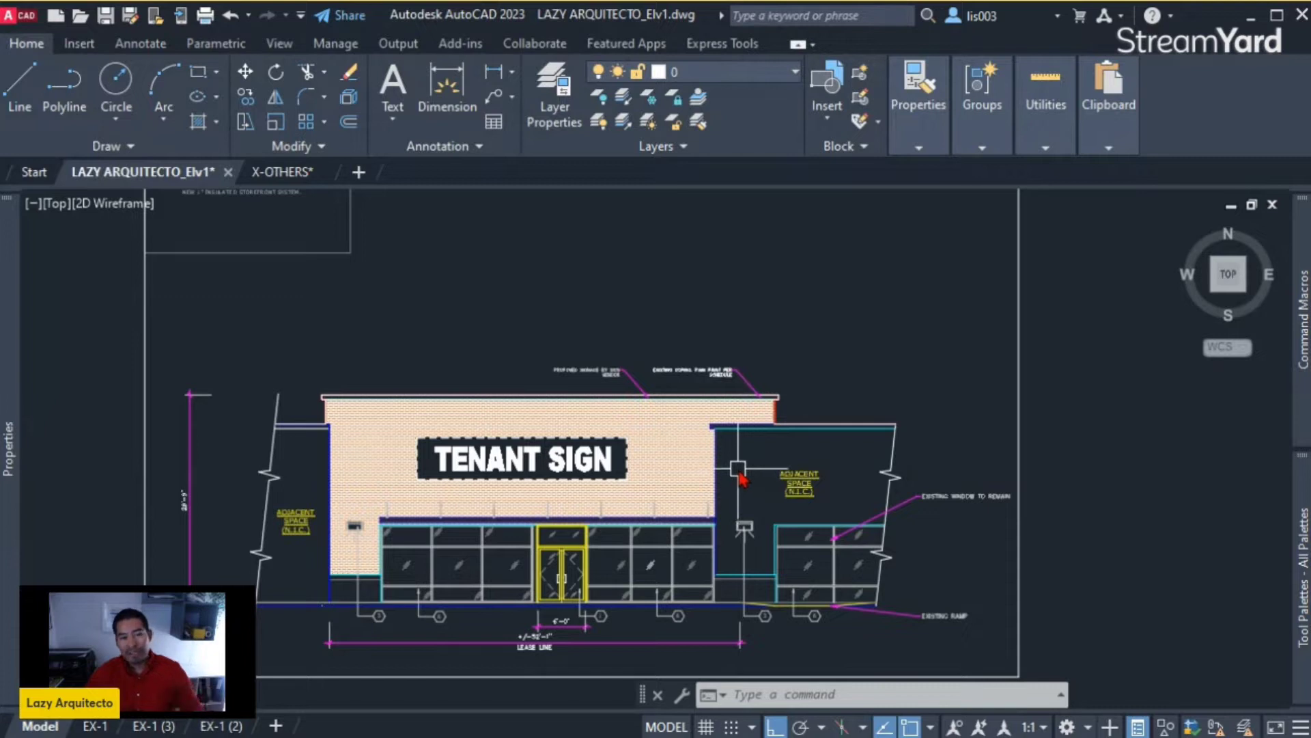
Undo the earlier layer freeze so the elevation's annotation text shows again
scroll(739, 472, up, 1)
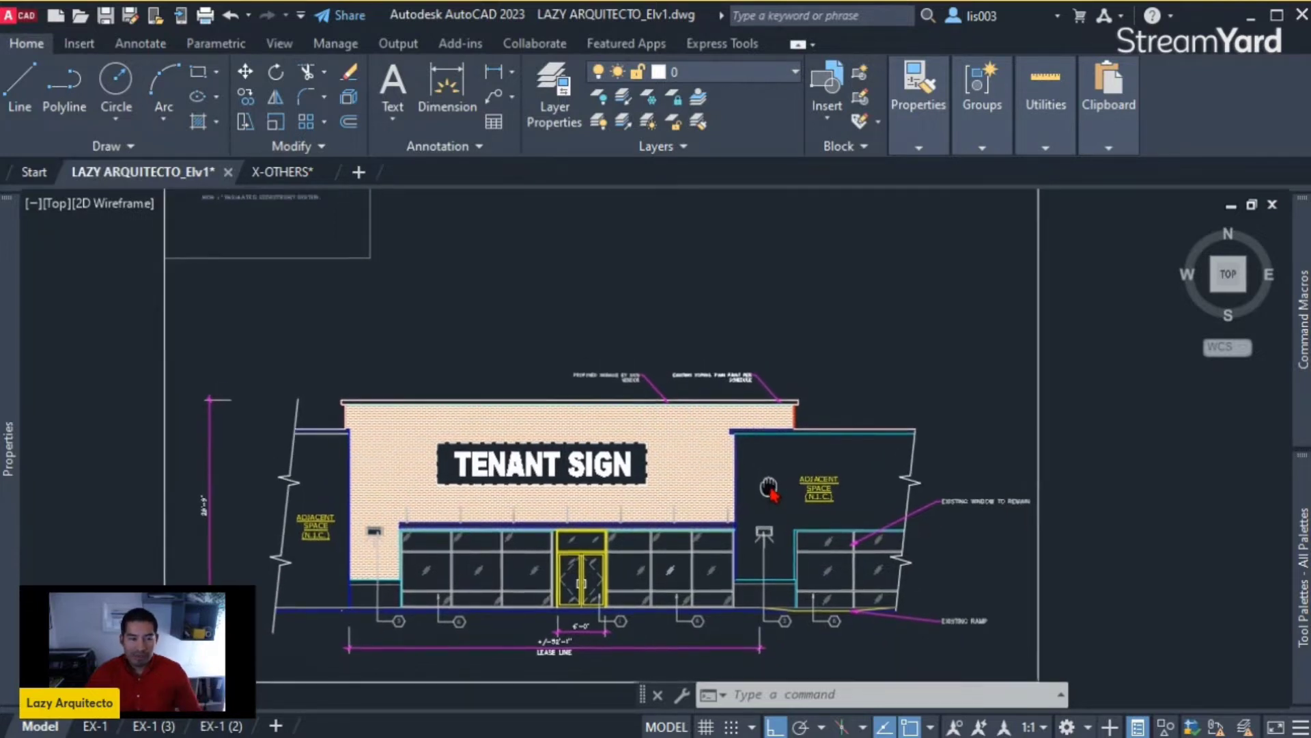
scroll(746, 489, down, 1)
key(ctrl+z)
key(Escape)
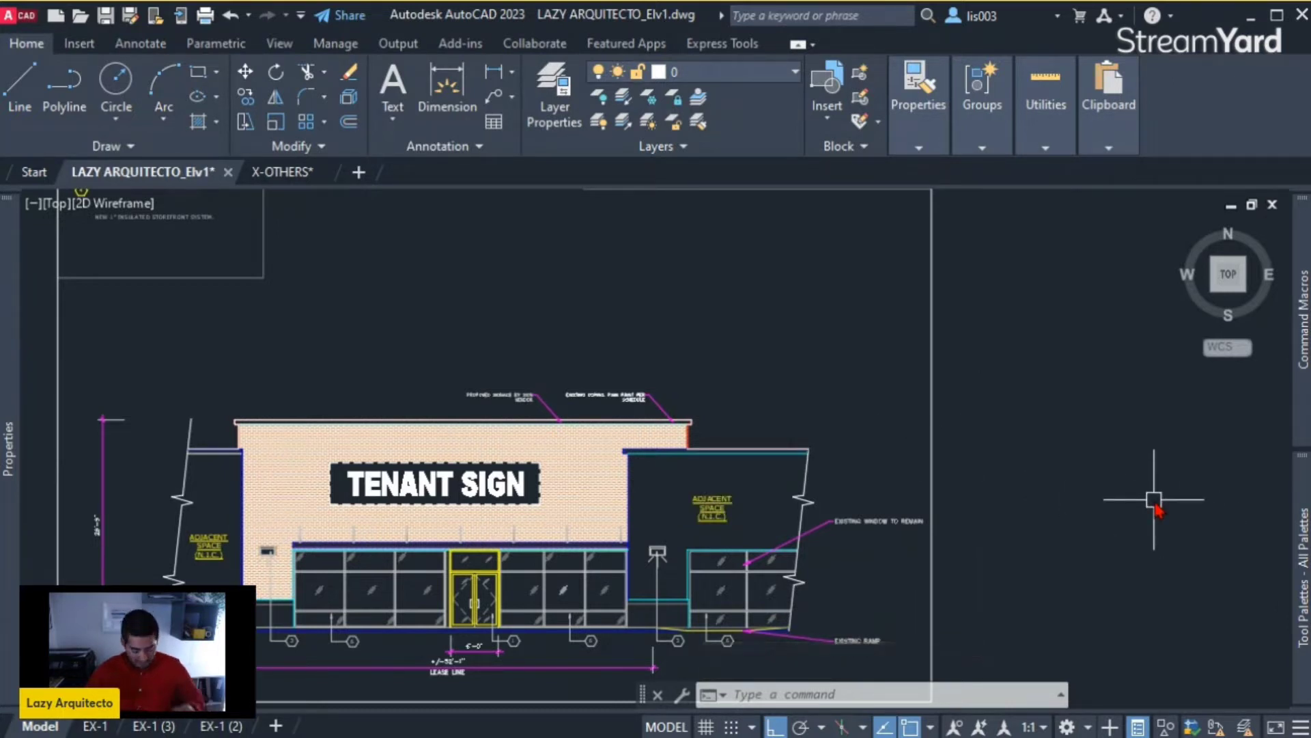
Run COMMANDMACROS to show the Command Macros palette with the TEST2 and TEST macros
text(macro)
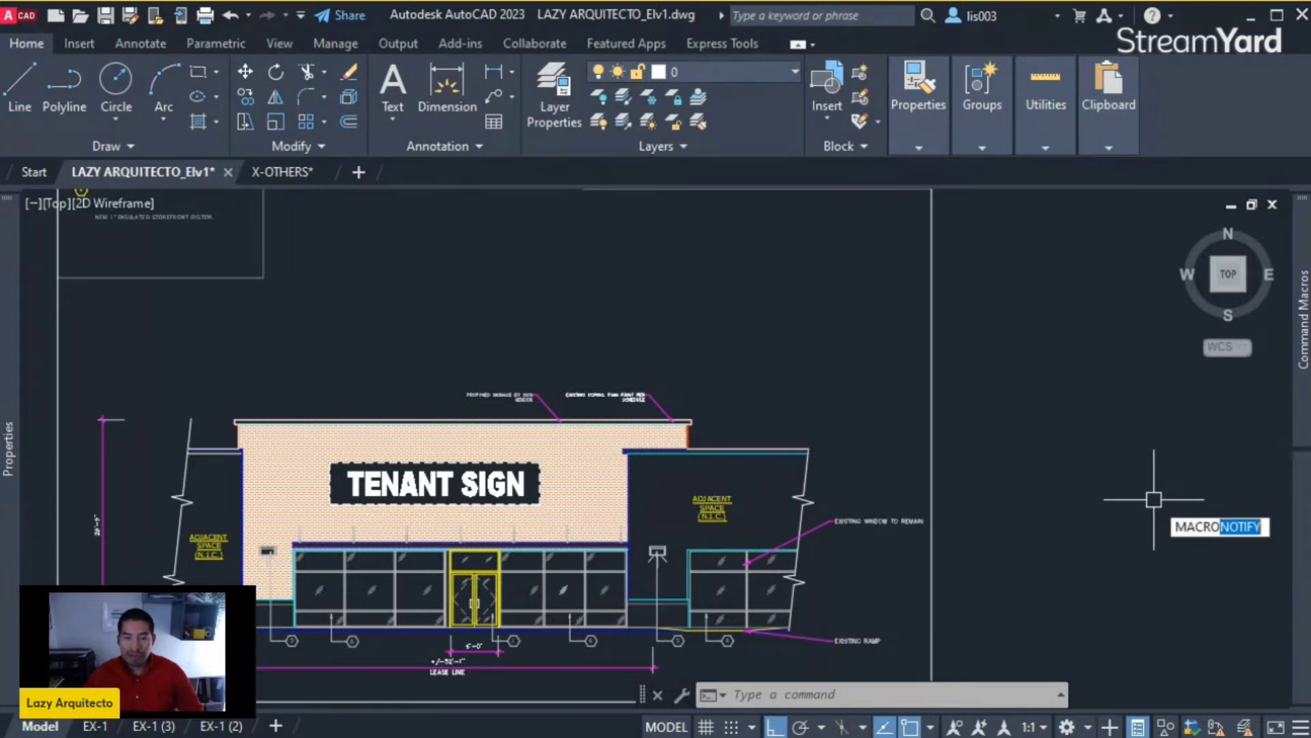
key(Tab)
key(Return)
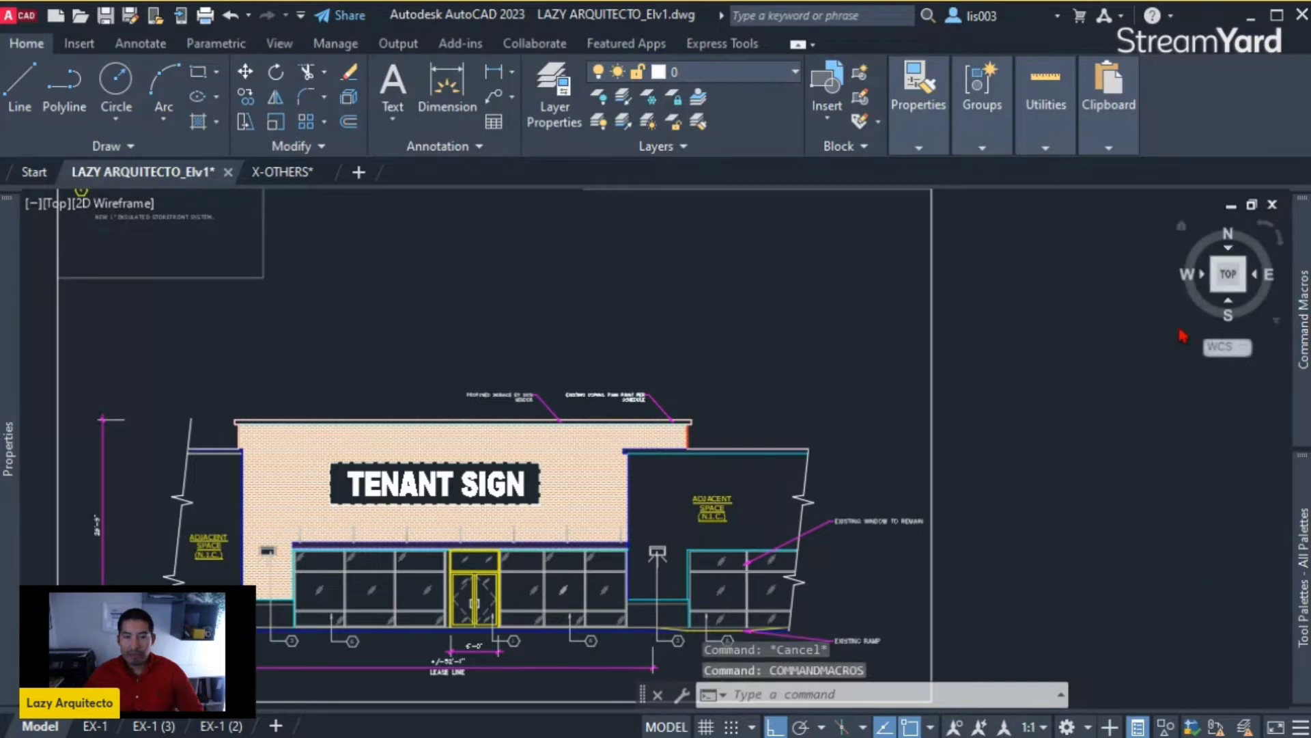
mouse_move(1304, 276)
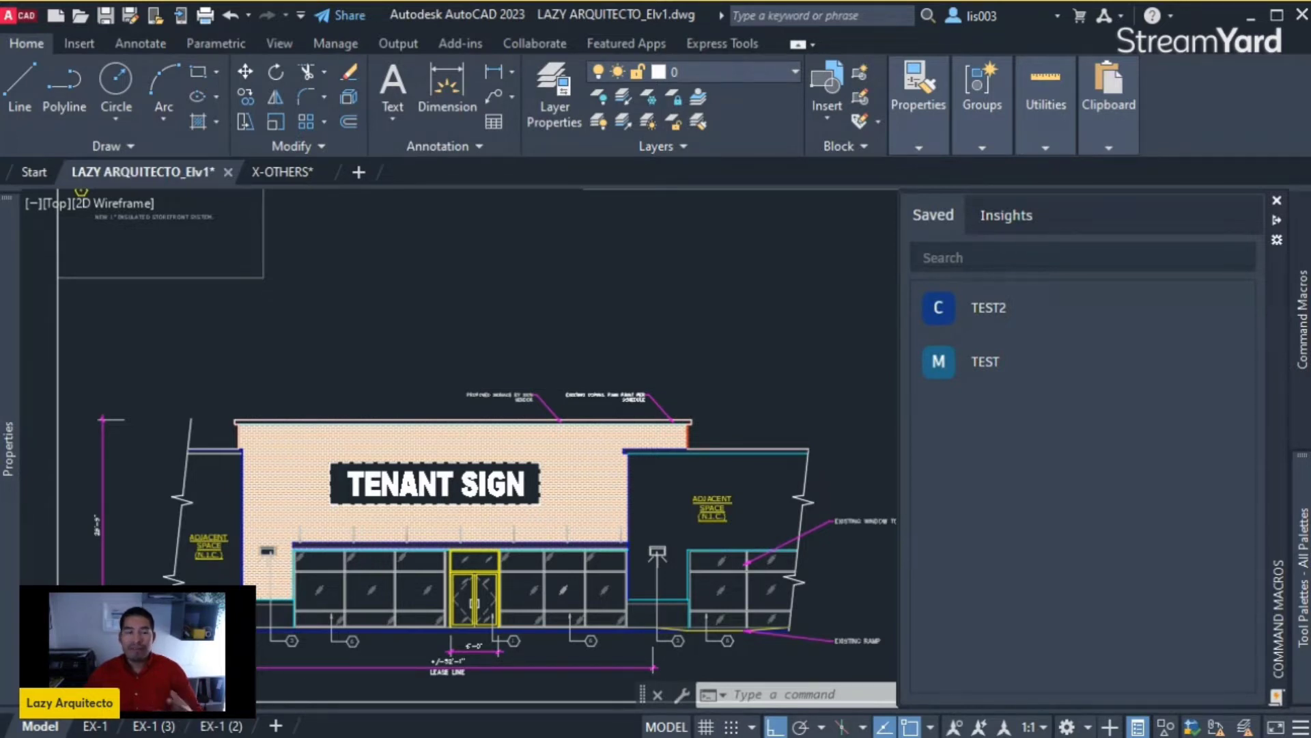
click(1304, 537)
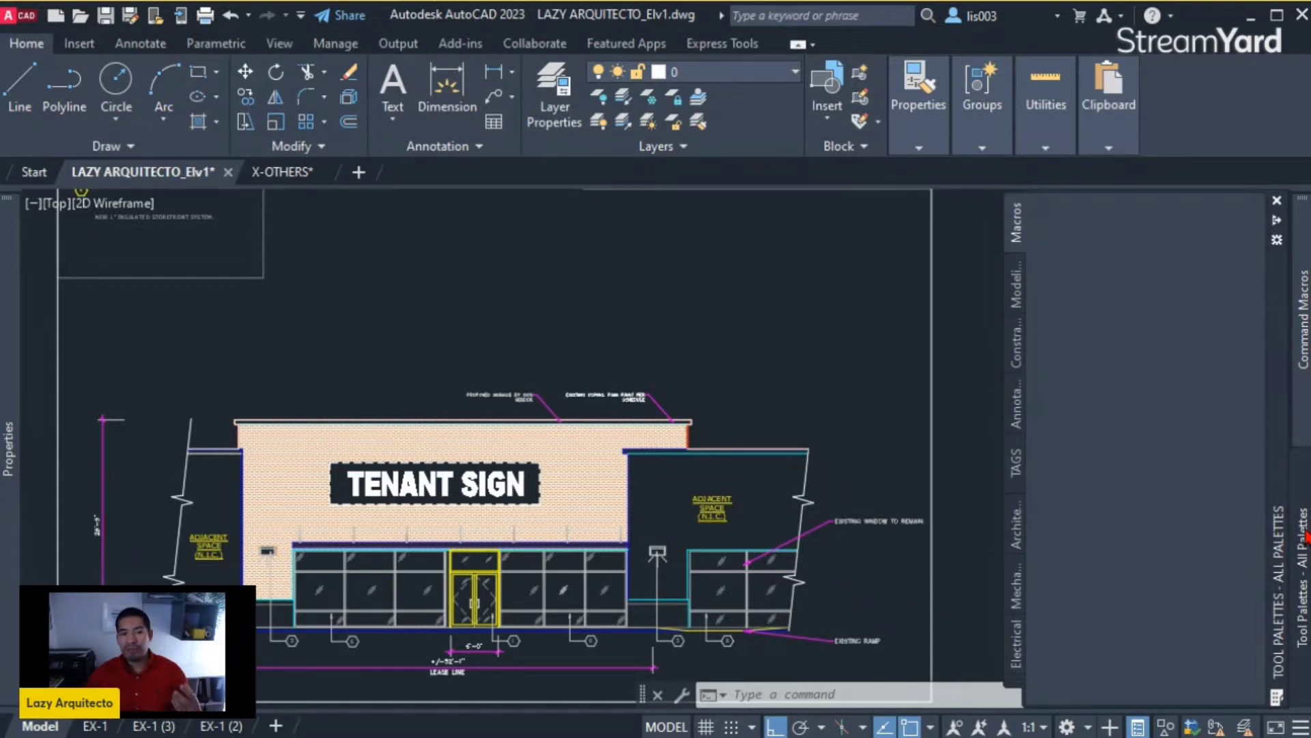
click(1304, 321)
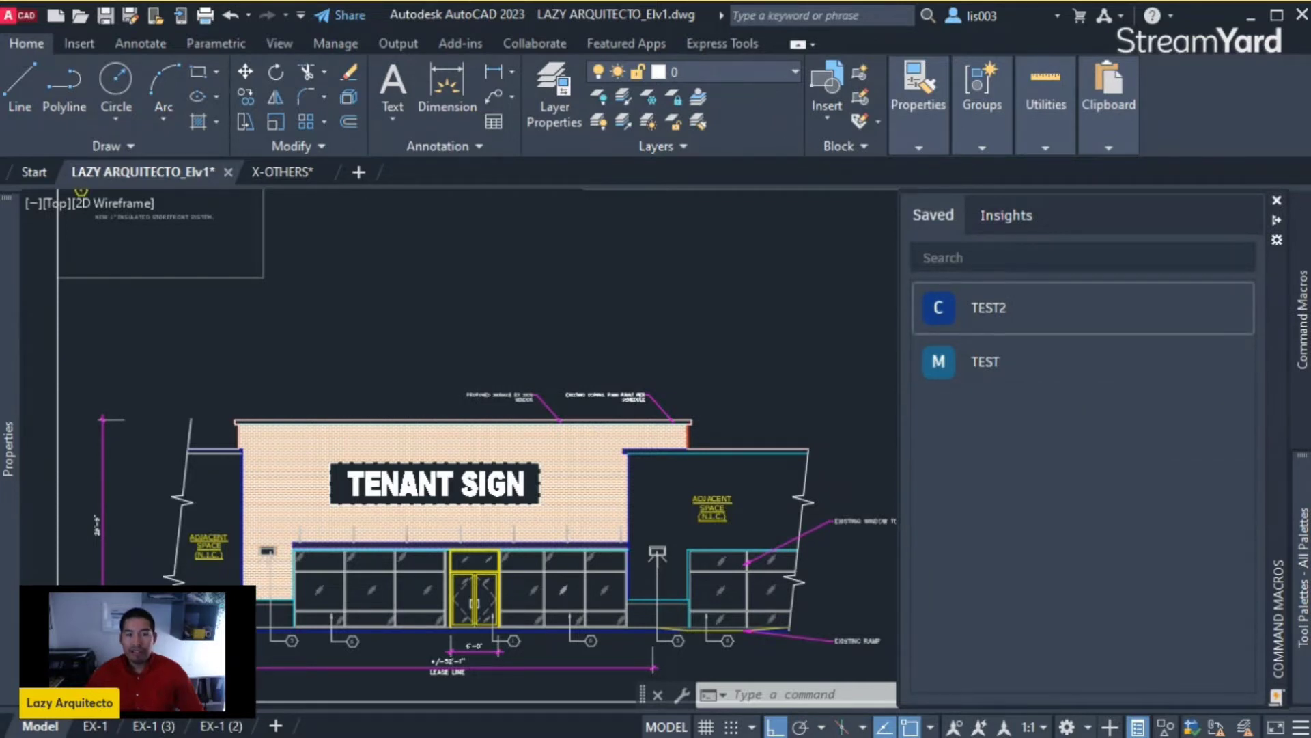
Open the TEST2 macro in the Command Macro Editor
right_click(1018, 316)
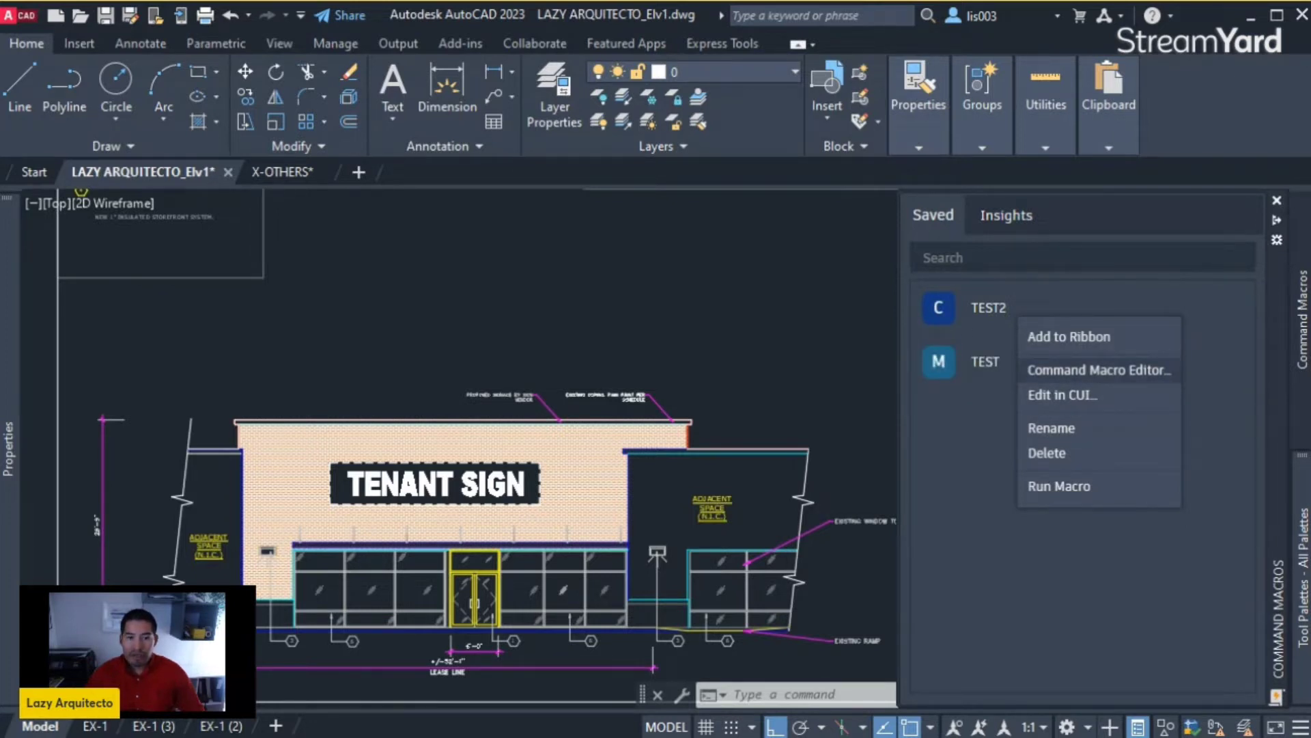
click(1098, 370)
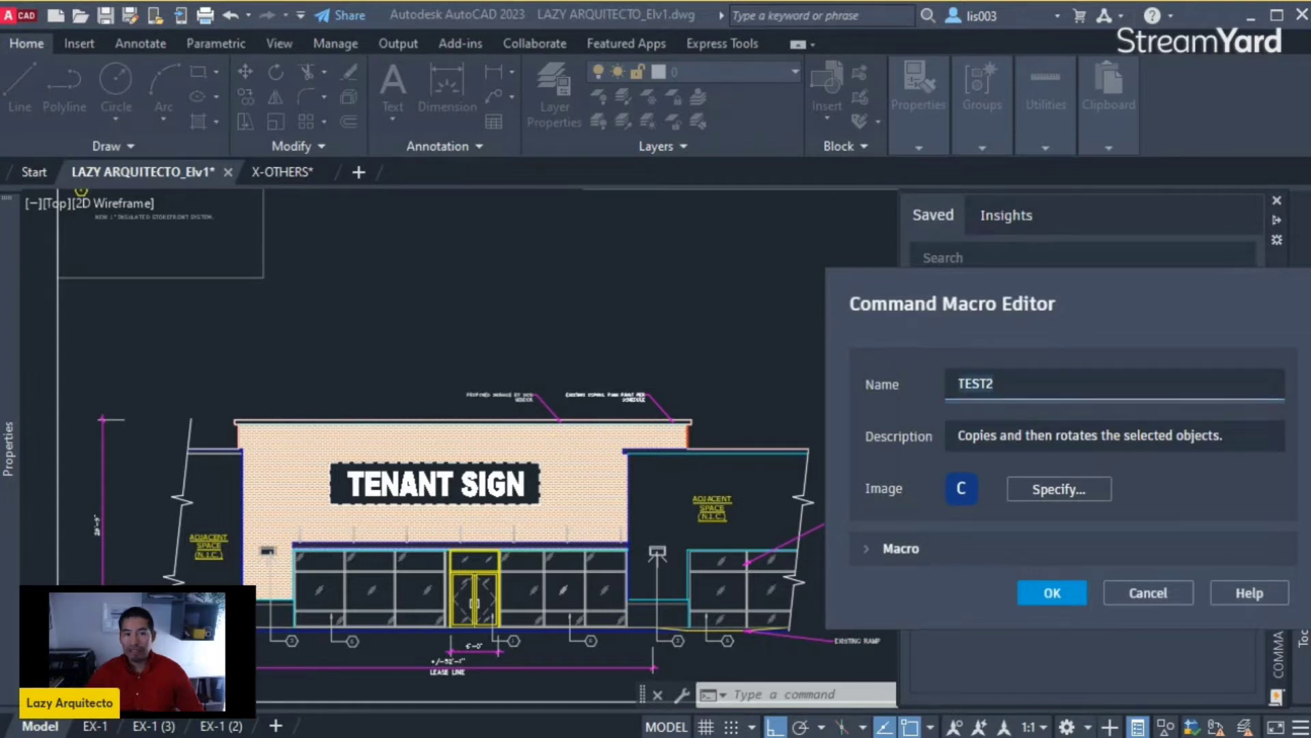
Rename the TEST2 macro to LazyAnnoHide
key(BackSpace)
key(BackSpace)
key(BackSpace)
key(BackSpace)
key(BackSpace)
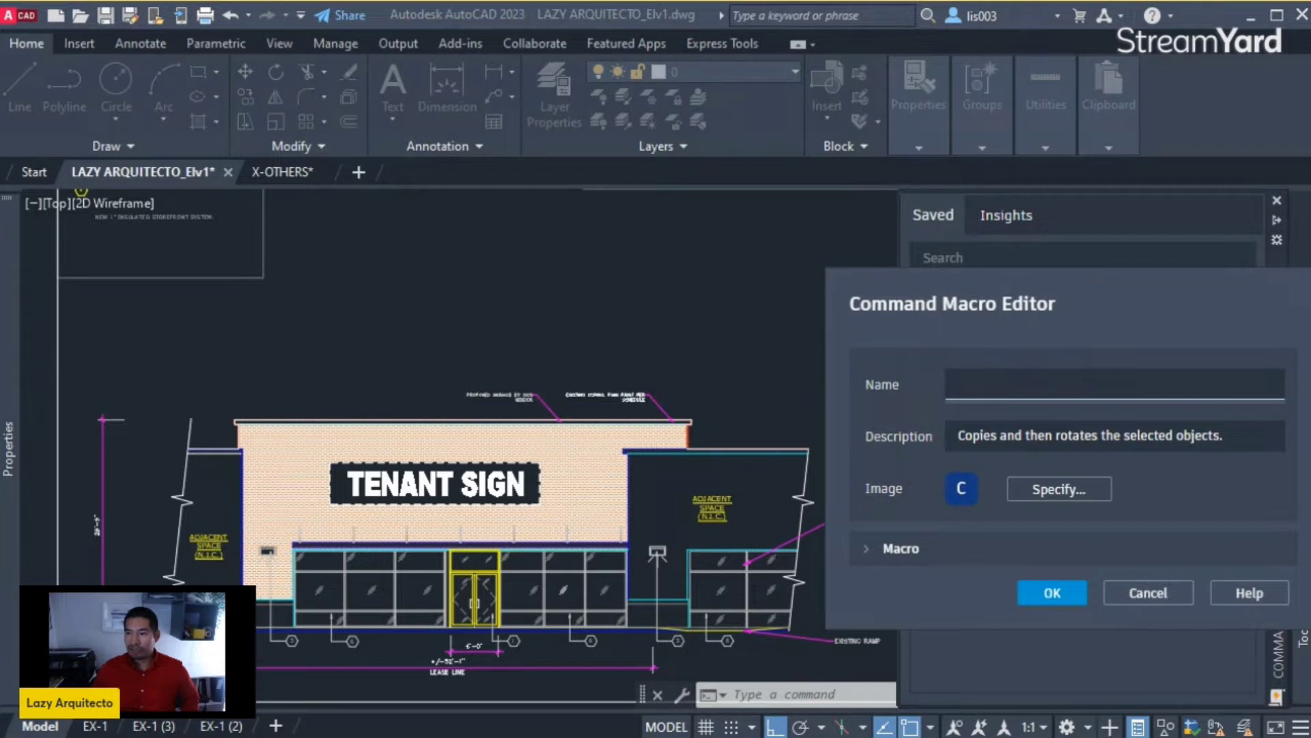
text(LazyAnnoHide)
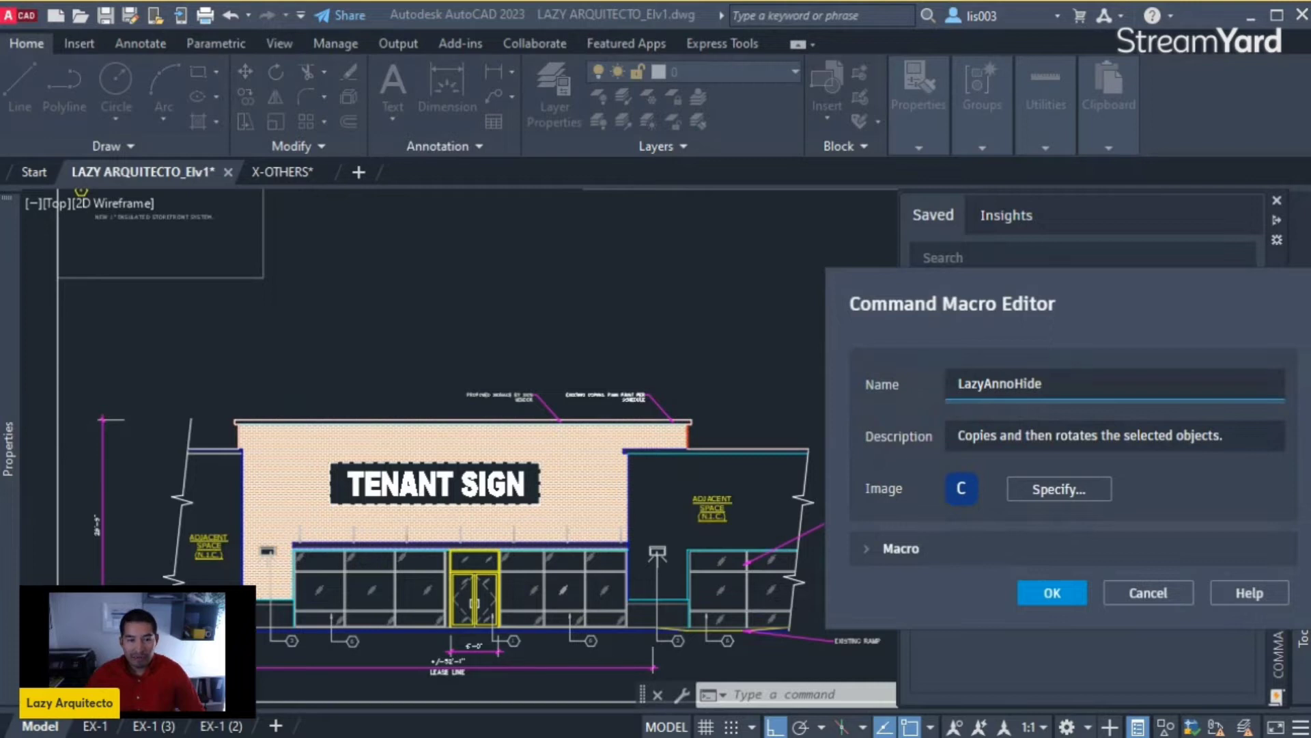
Remove the old copy-and-rotate commands from the macro string, leaving only ^C^C
click(901, 548)
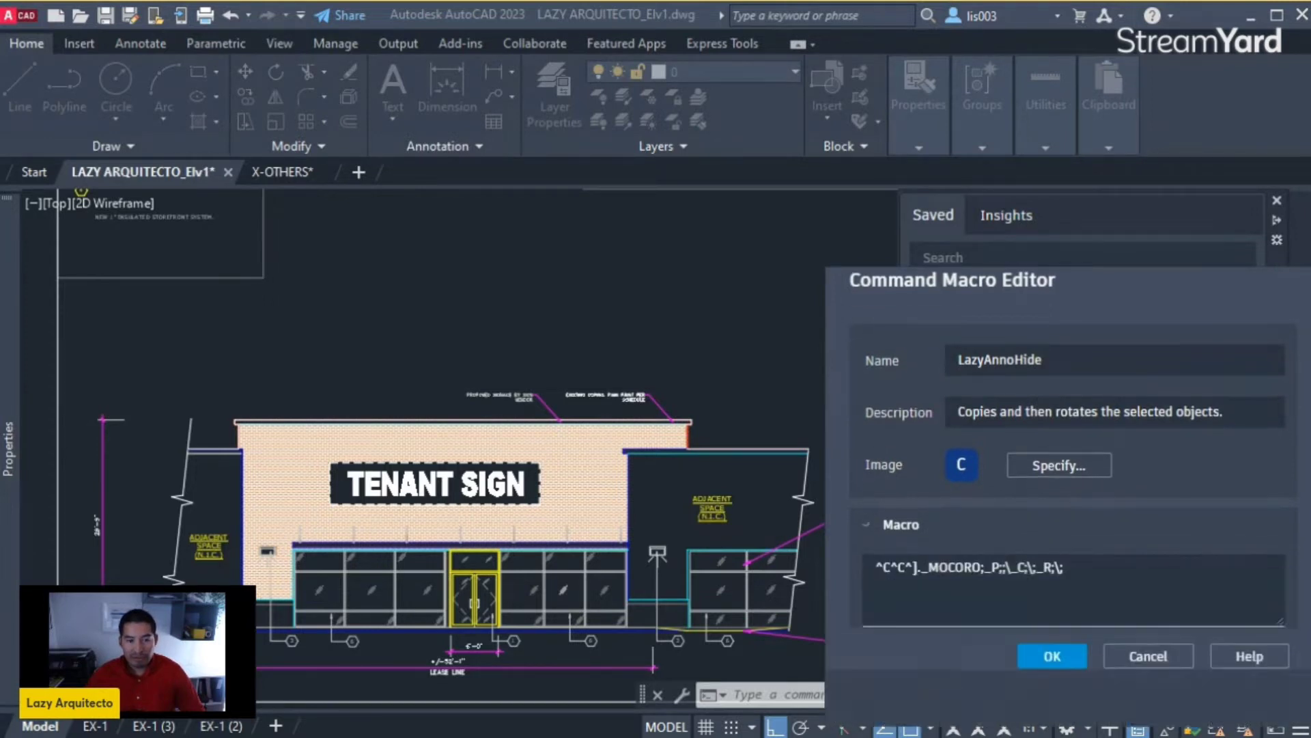
drag(1062, 591, 877, 591)
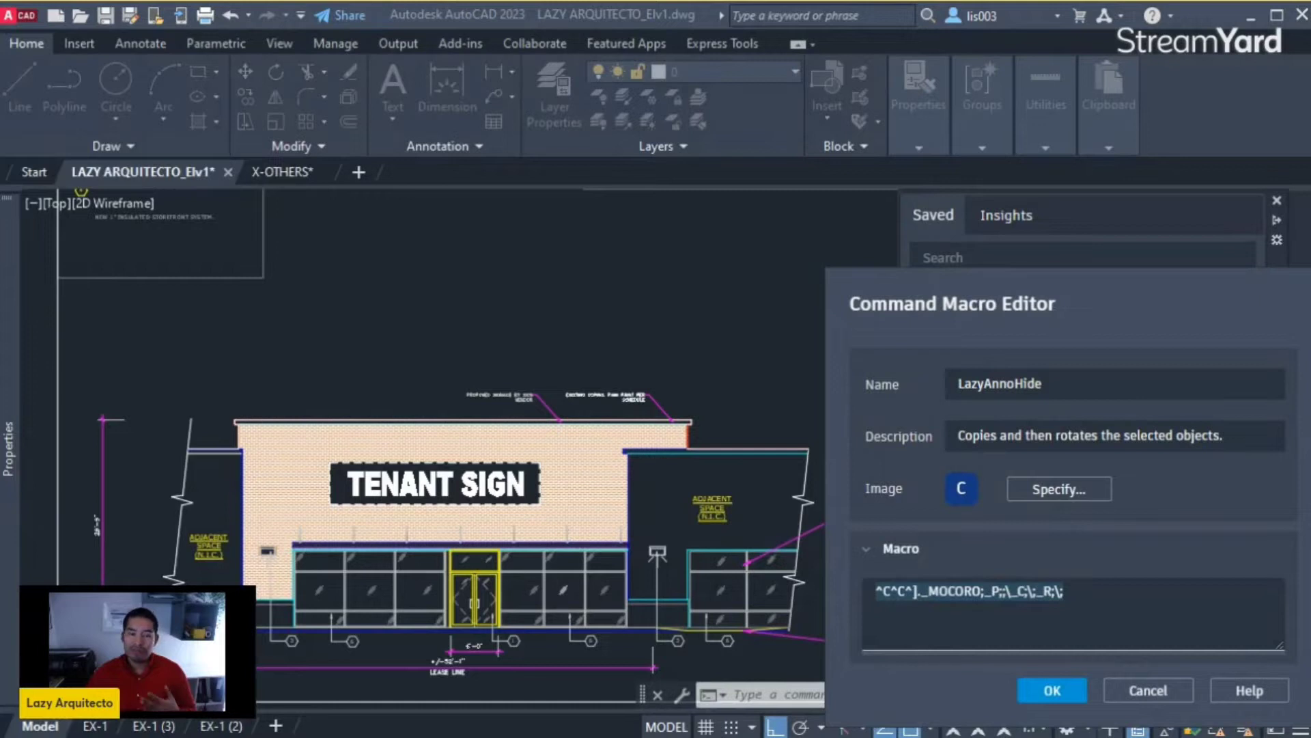
click(1033, 591)
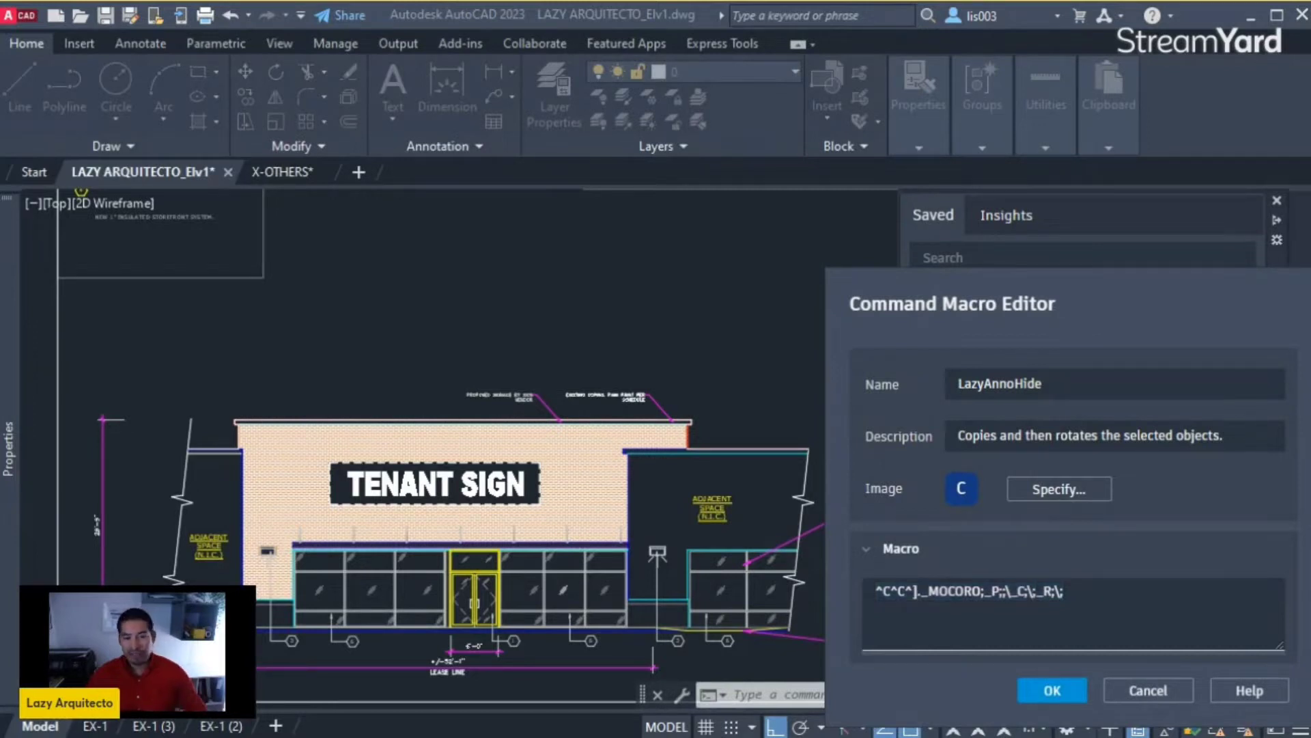
key(End)
key(shift+Left)
key(shift+Left)
key(shift+Left)
key(shift+Left)
key(shift+Left)
key(shift+Left)
key(shift+Left)
key(shift+Left)
key(shift+Left)
key(shift+Left)
key(shift+Left)
key(shift+Left)
key(shift+Left)
key(shift+Left)
key(shift+Left)
key(shift+Left)
key(shift+Left)
key(shift+Left)
key(shift+Left)
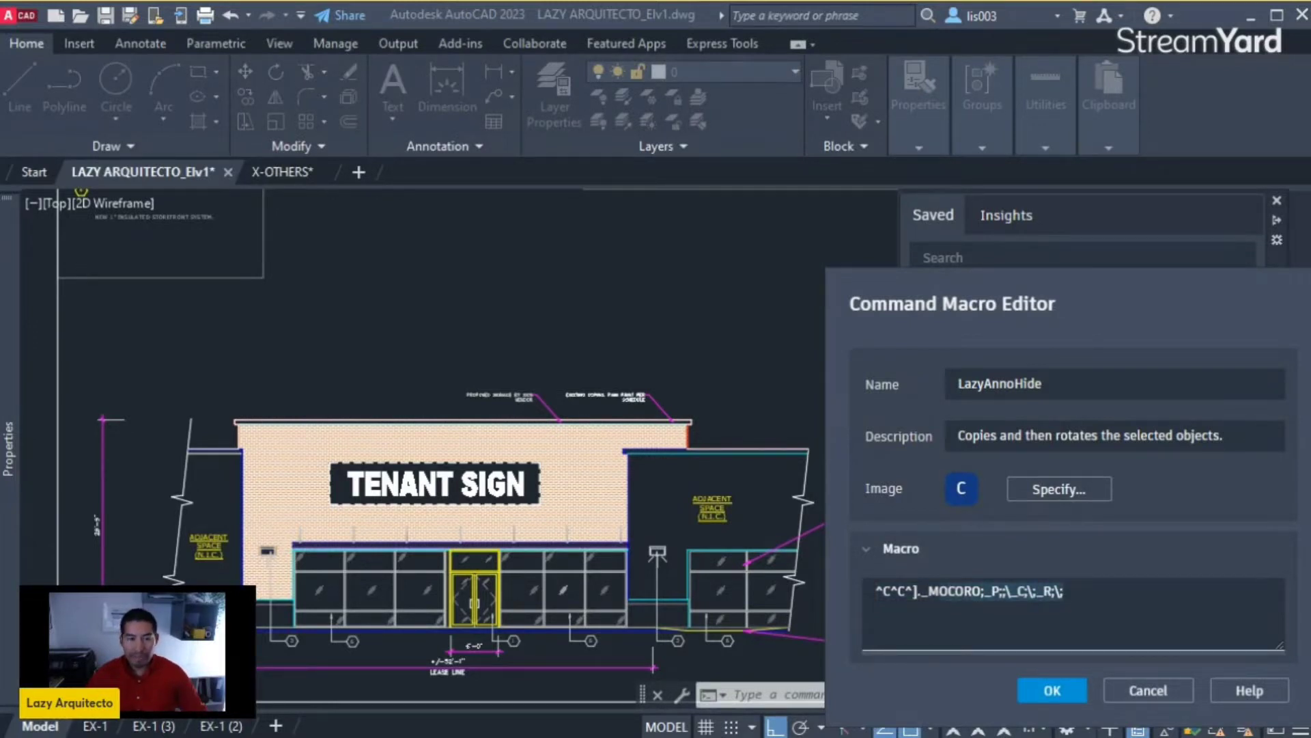
key(shift+Left)
key(shift+Left)
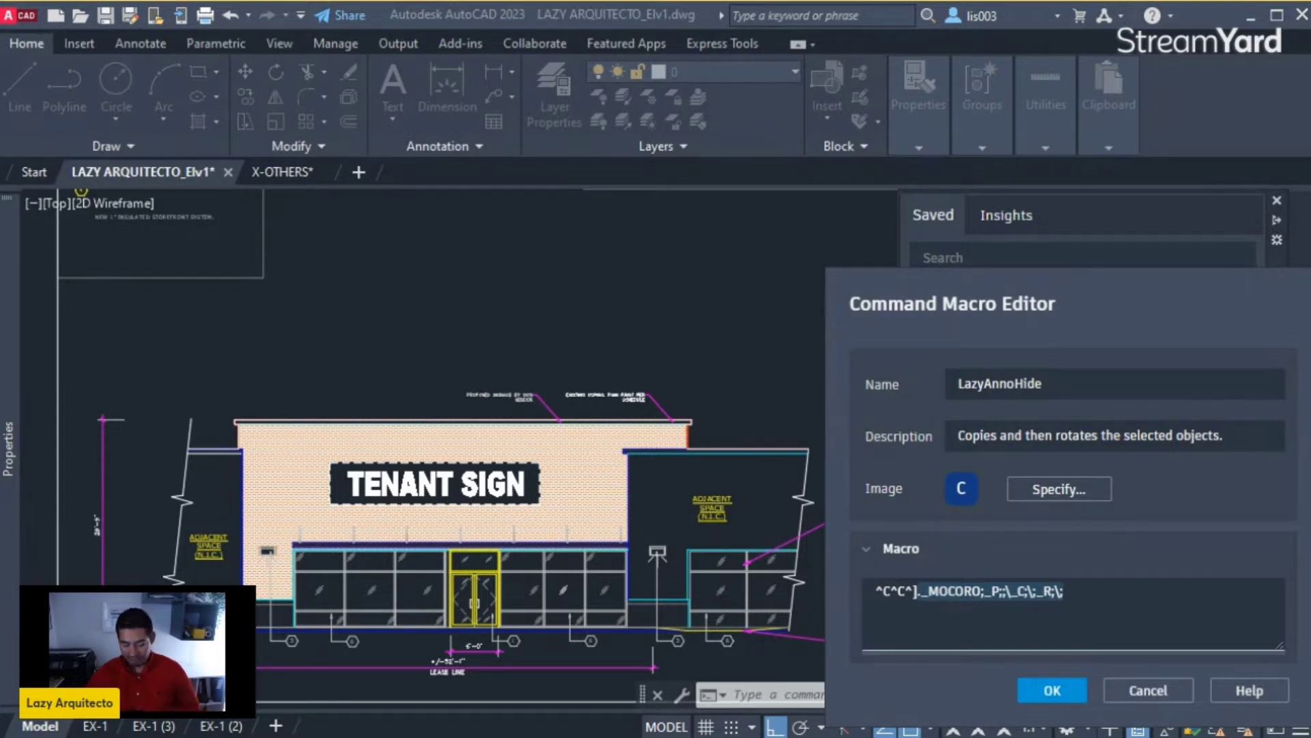
key(BackSpace)
key(BackSpace)
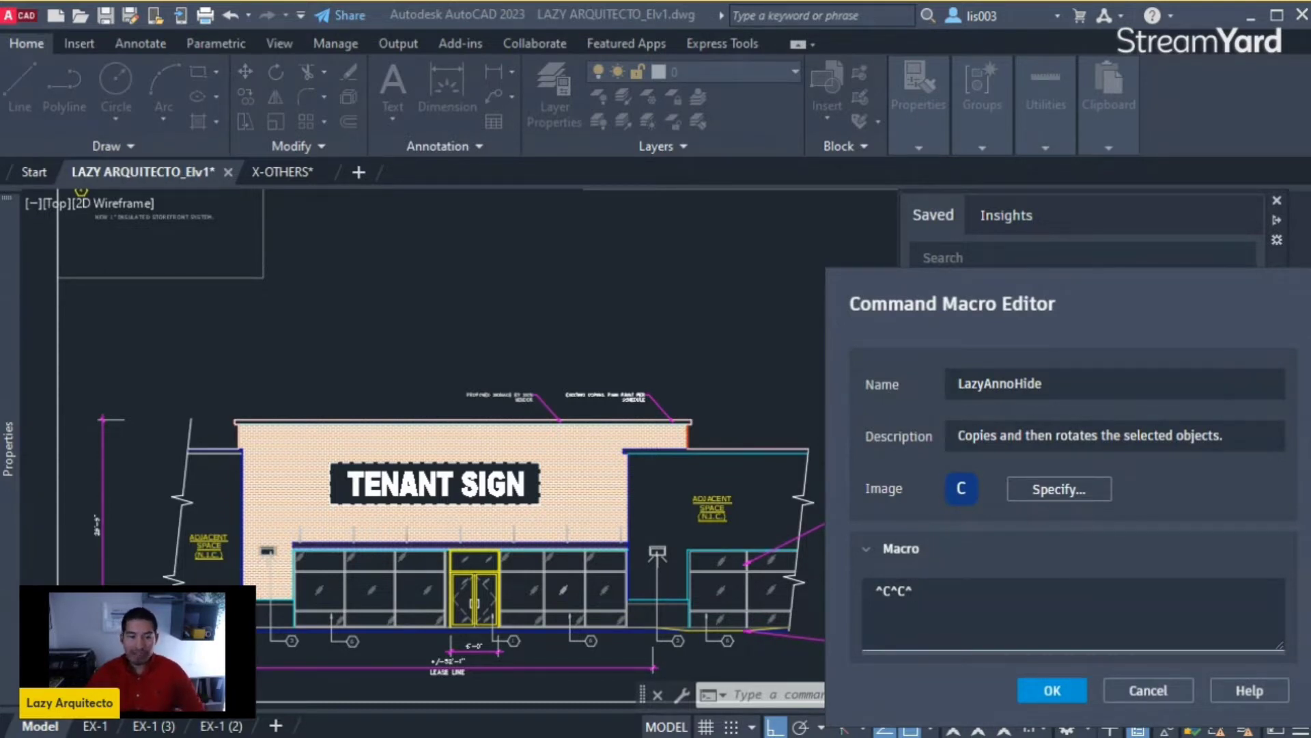
key(BackSpace)
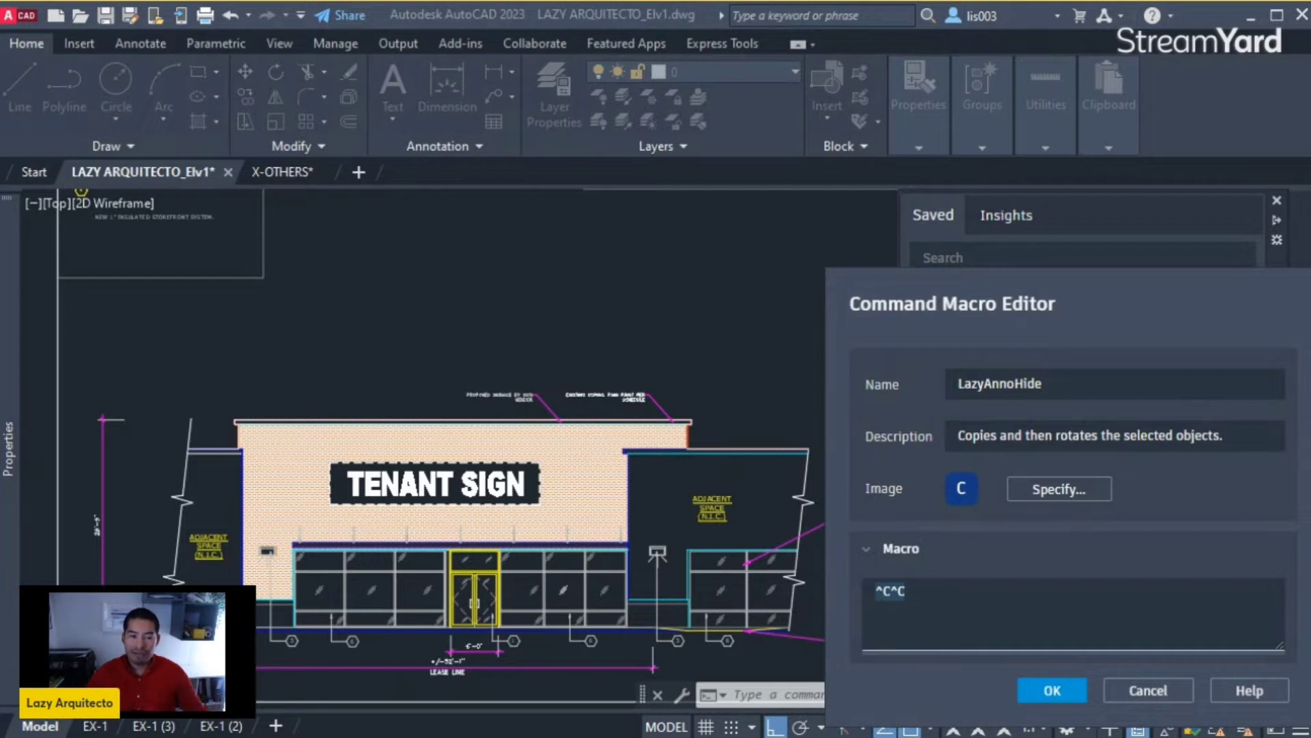
Write _SSX;NONE;;E;TEXT after ^C^C so the macro selects text objects
click(905, 591)
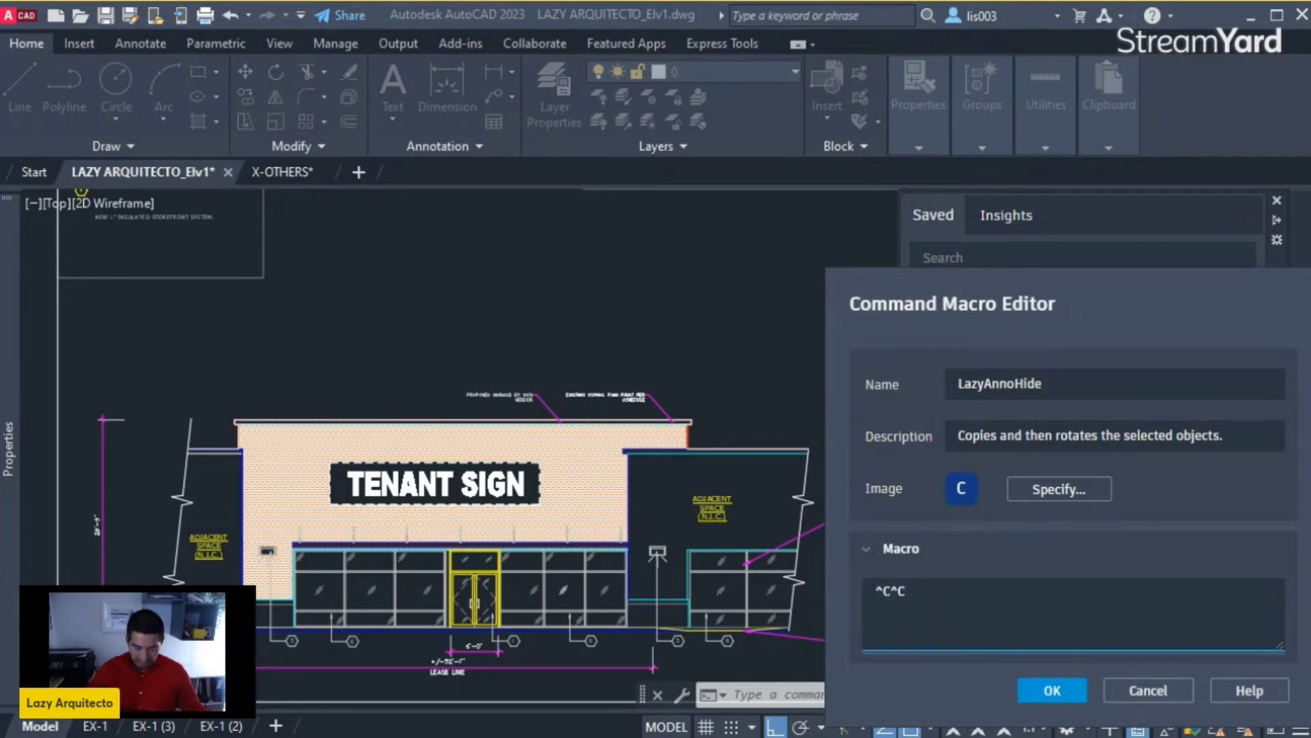
text(_)
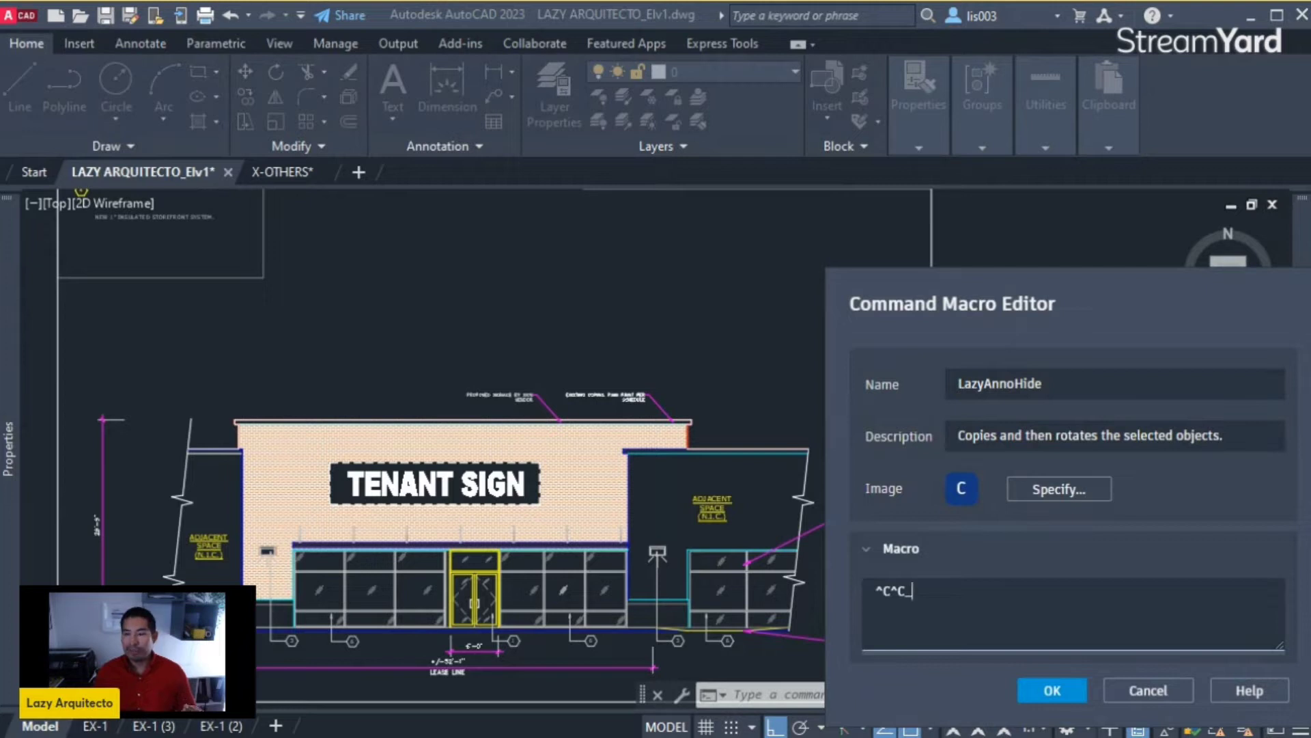
text(ssx)
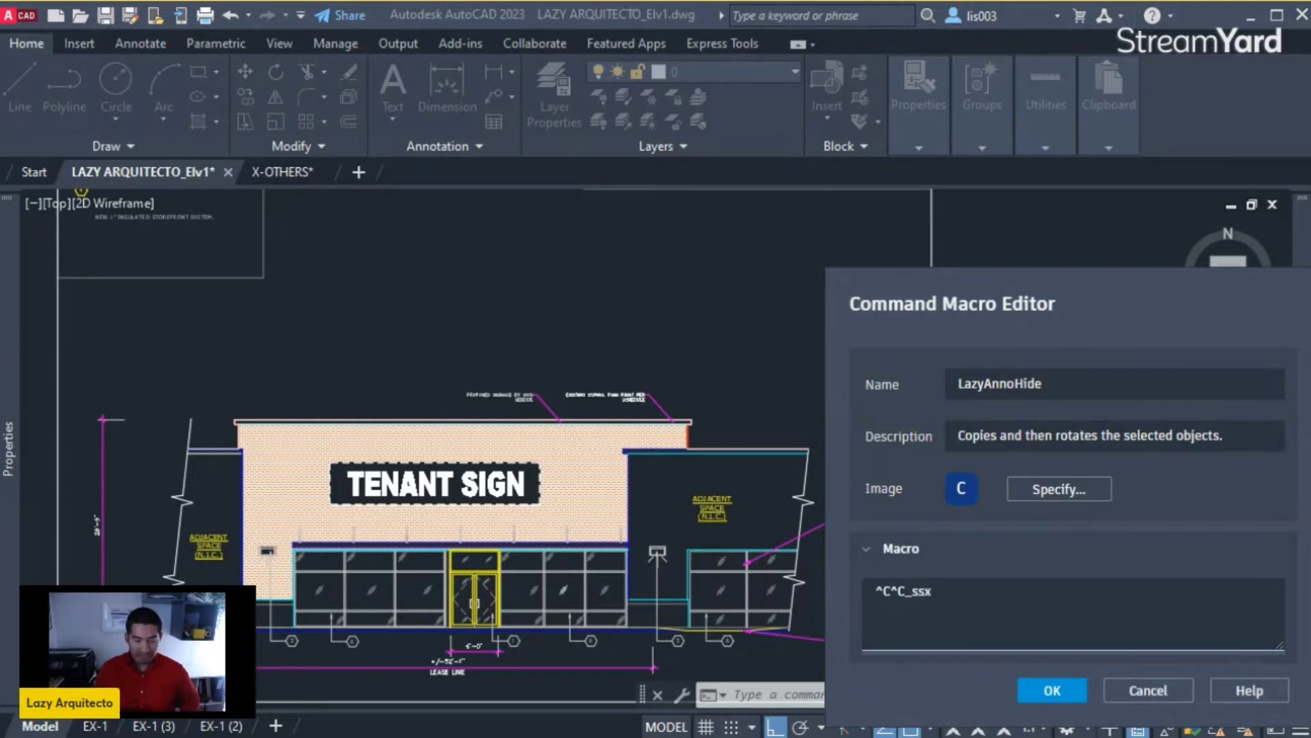
key(BackSpace)
key(BackSpace)
key(BackSpace)
text(SSX)
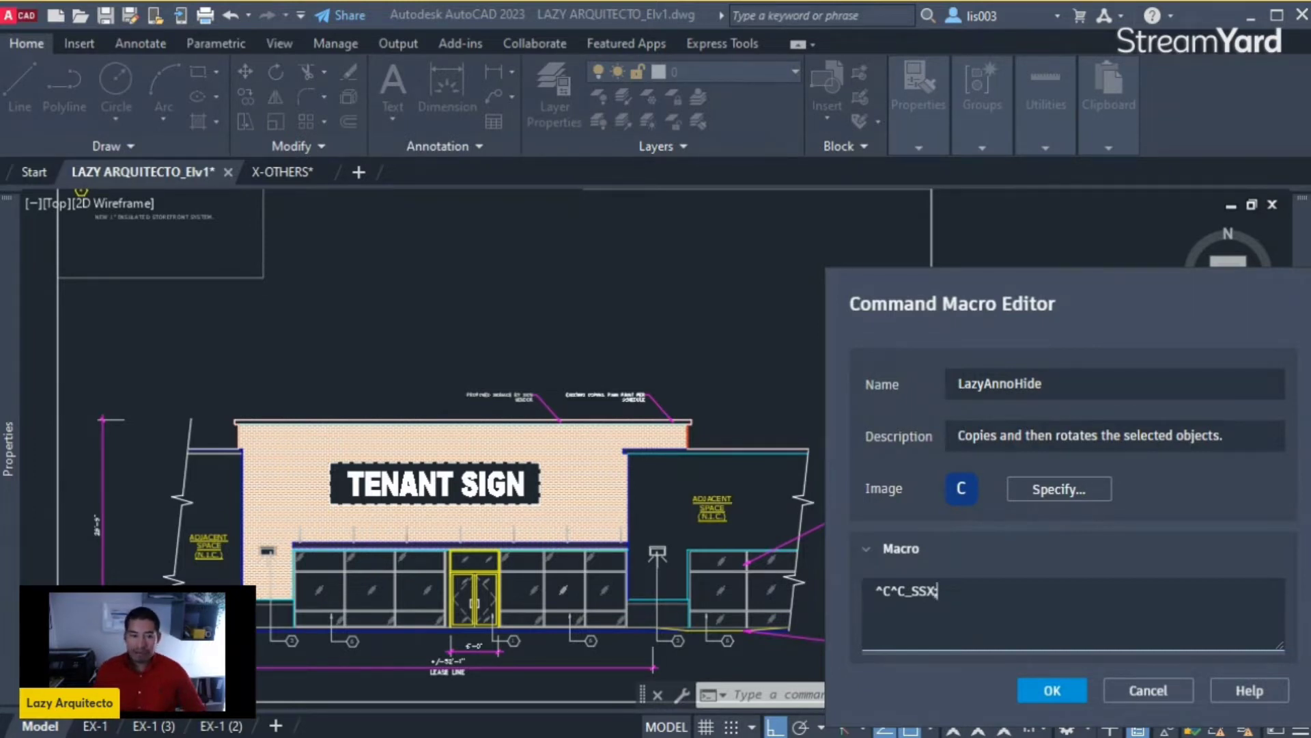
text(;NONE)
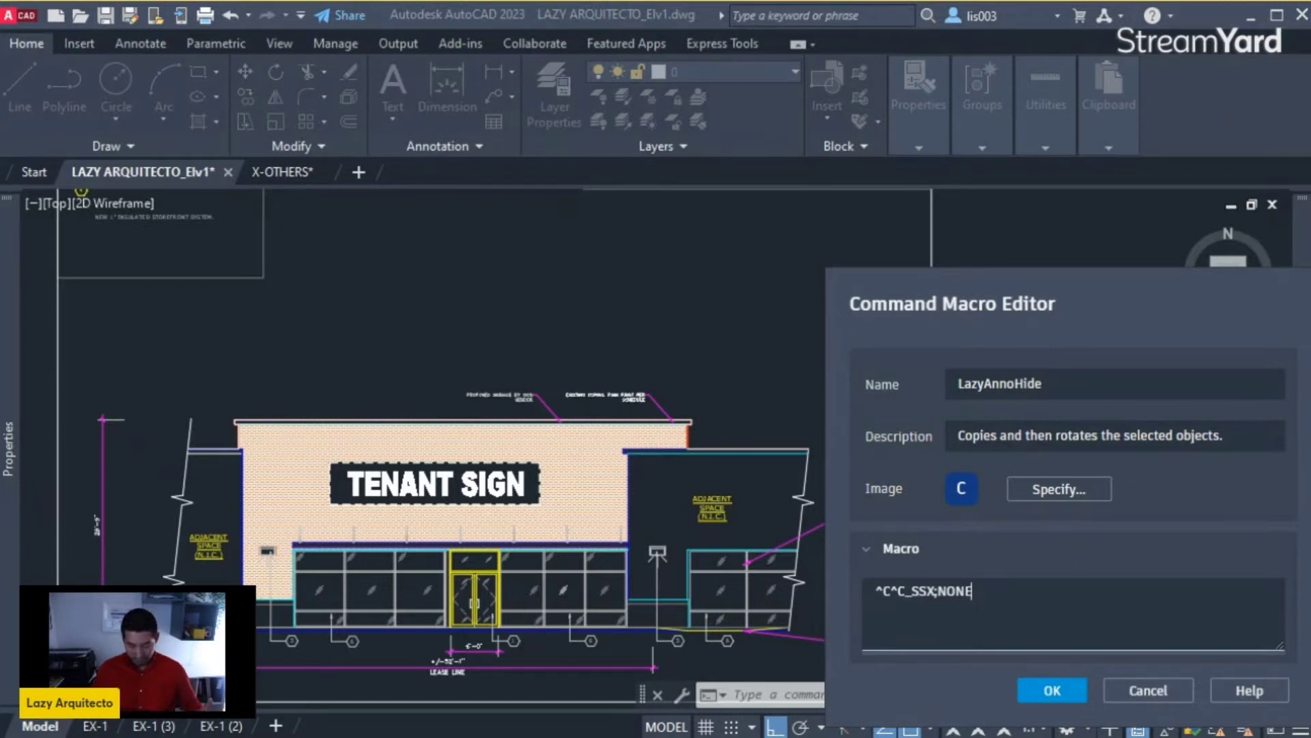
text(;)
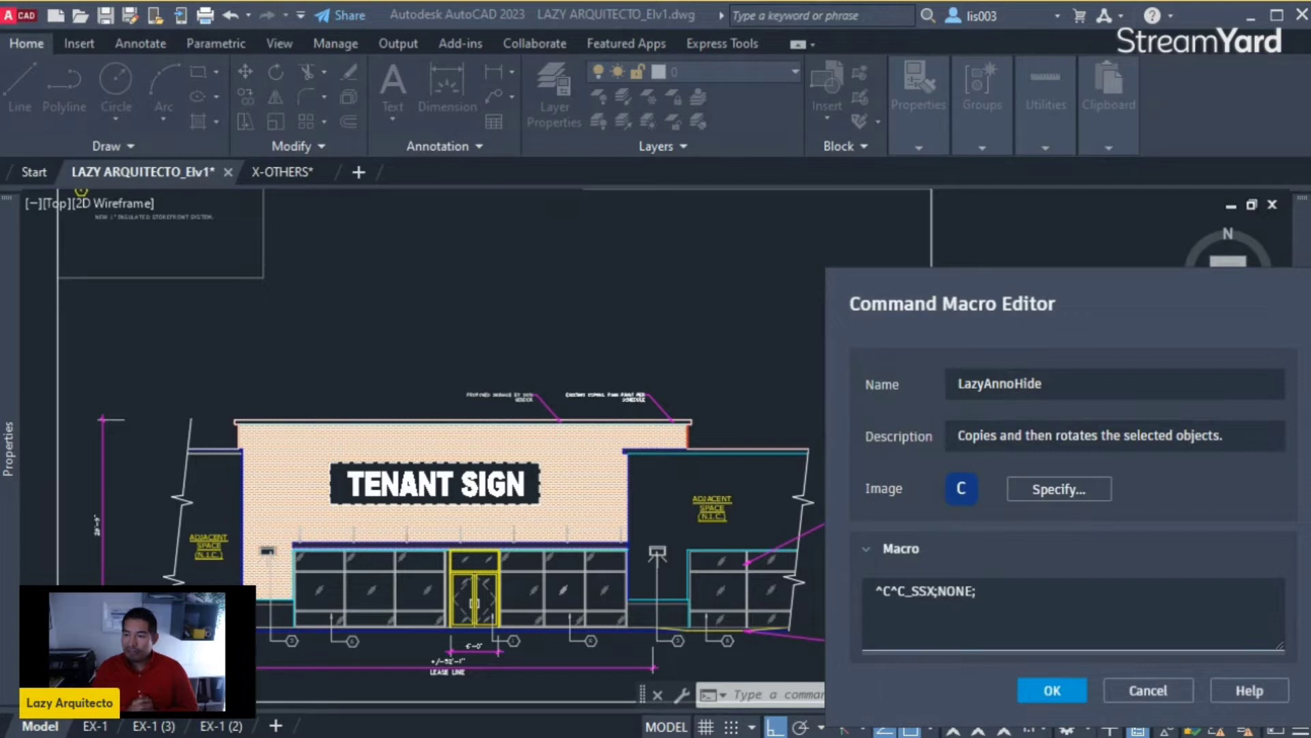
text(;E)
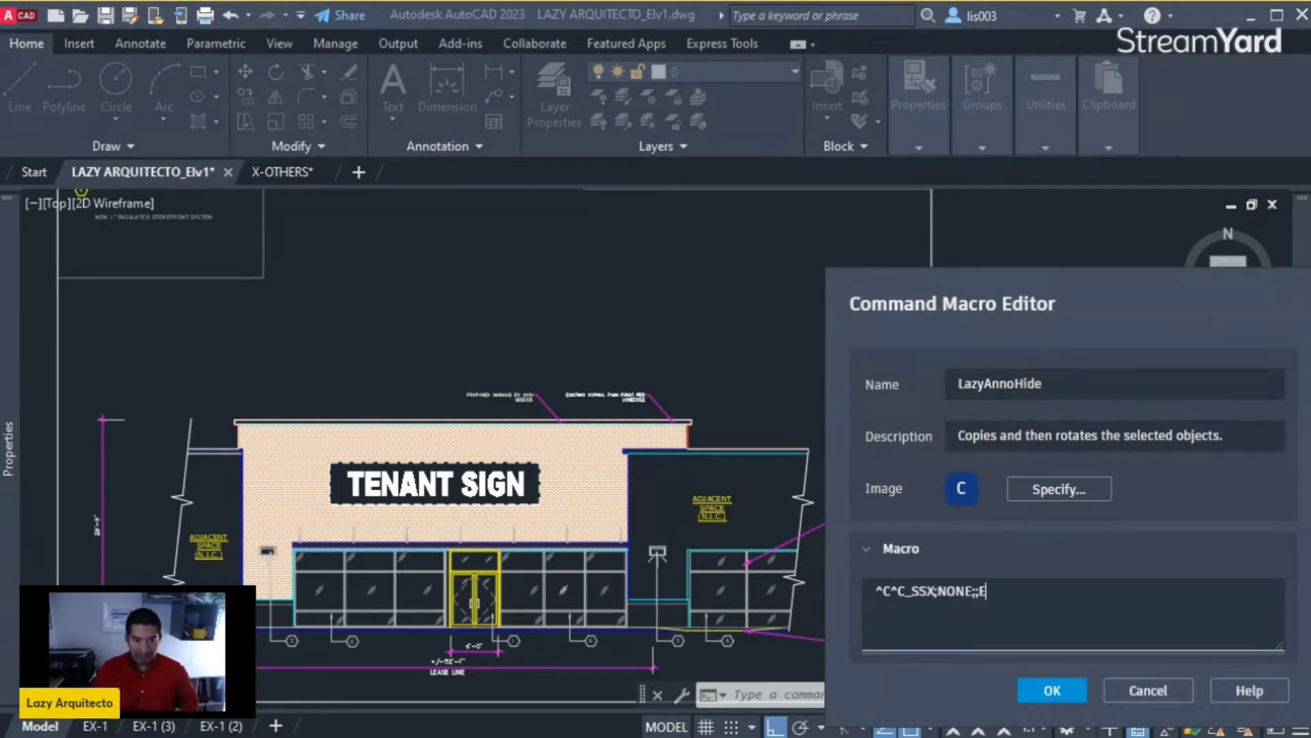
text(;)
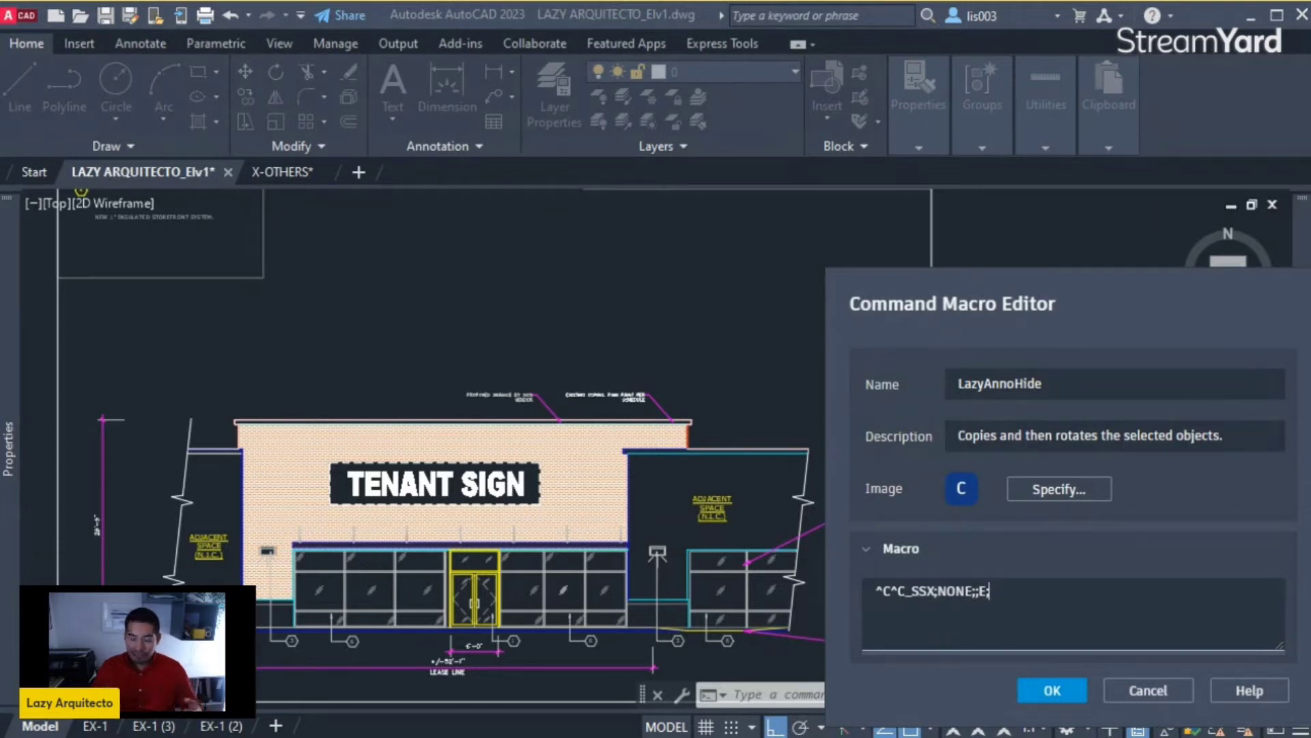
text(TEXT)
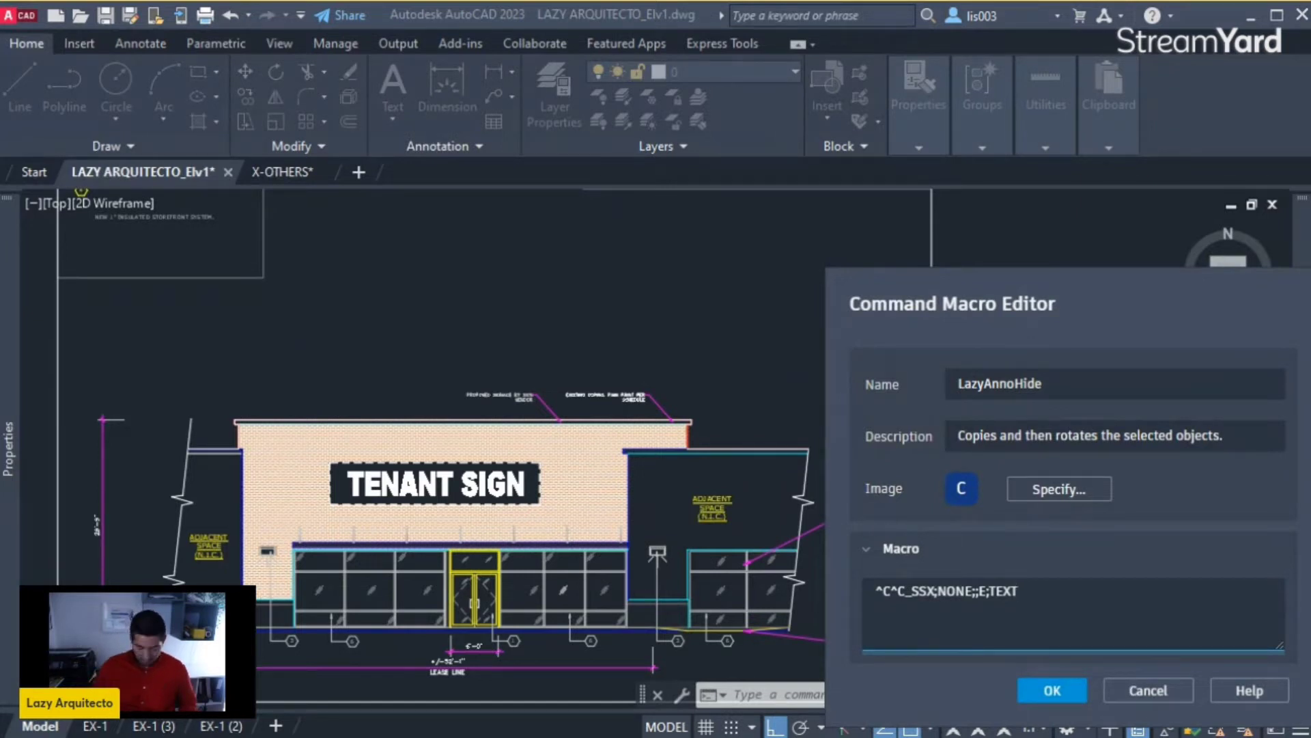
Extend the macro to ^C^C_SSX;NONE;;E;TEXT,MTEXT;;HIDEOBJECTS;P;; to also hide MTEXT
text(;)
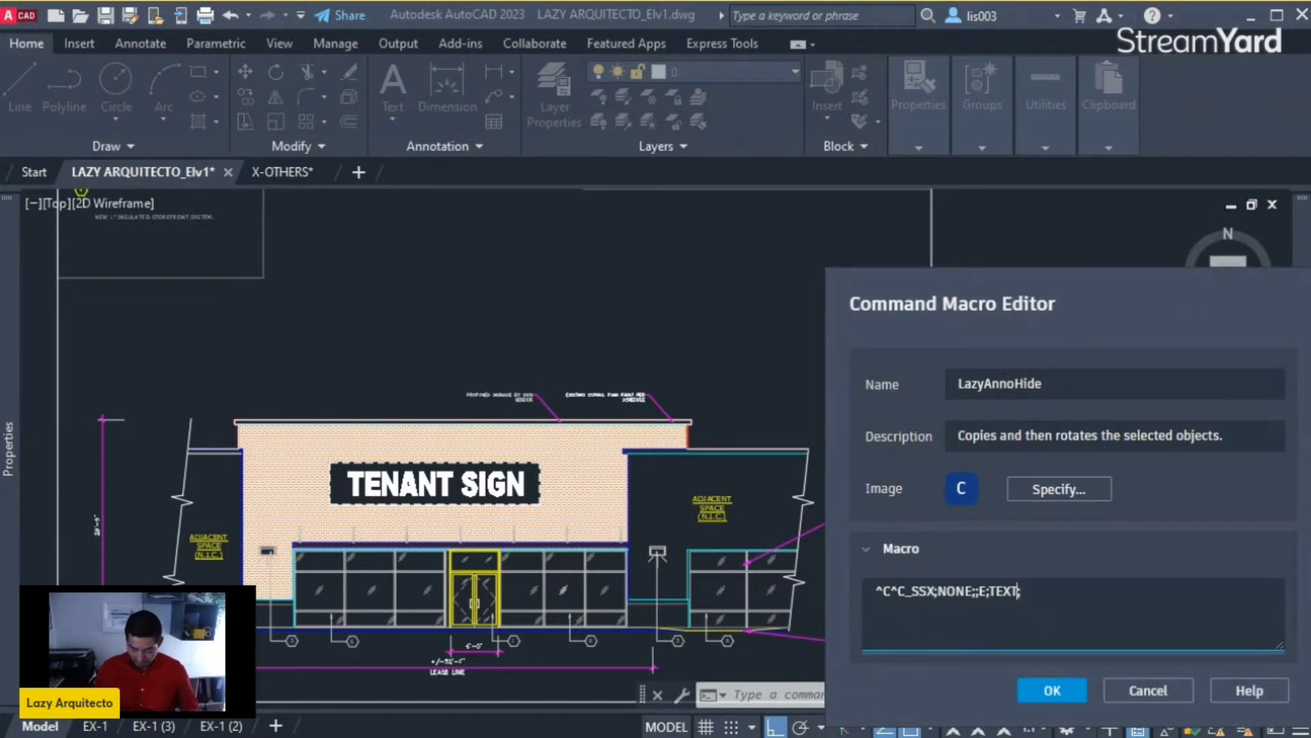
text(,MTEXT)
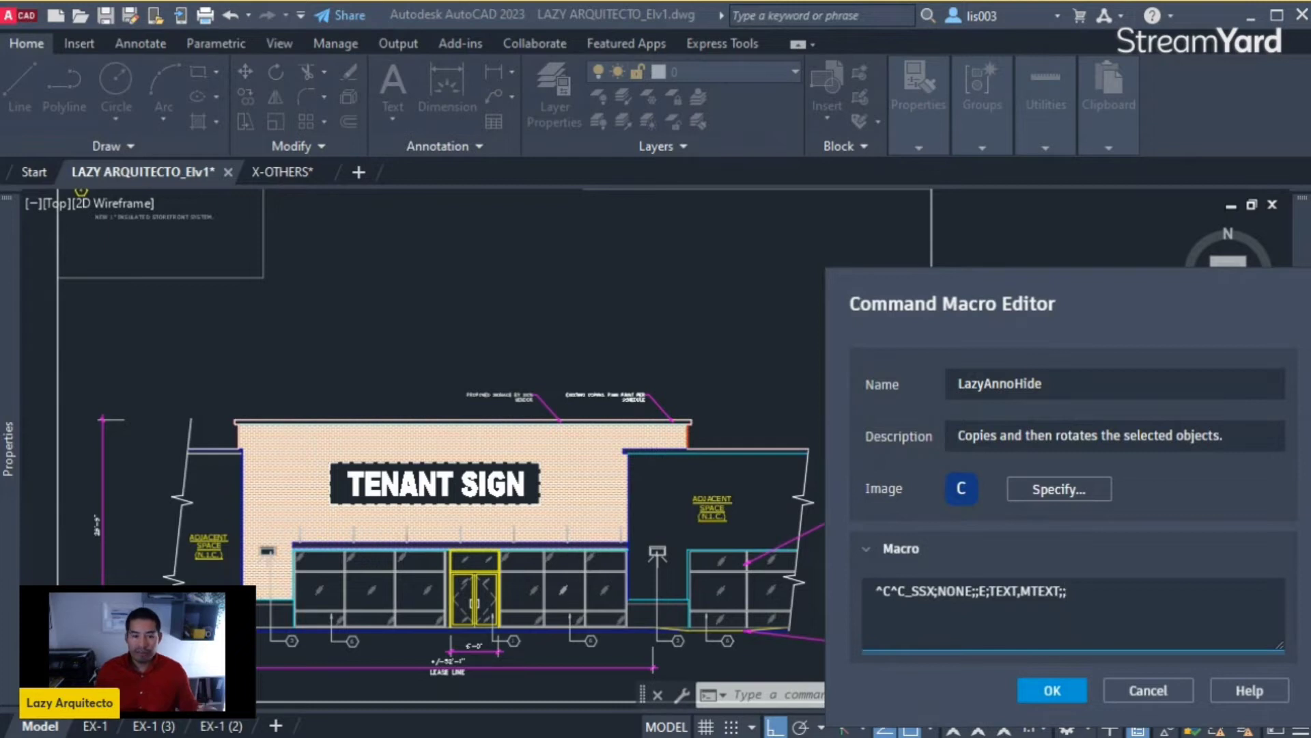
text(HIDEO)
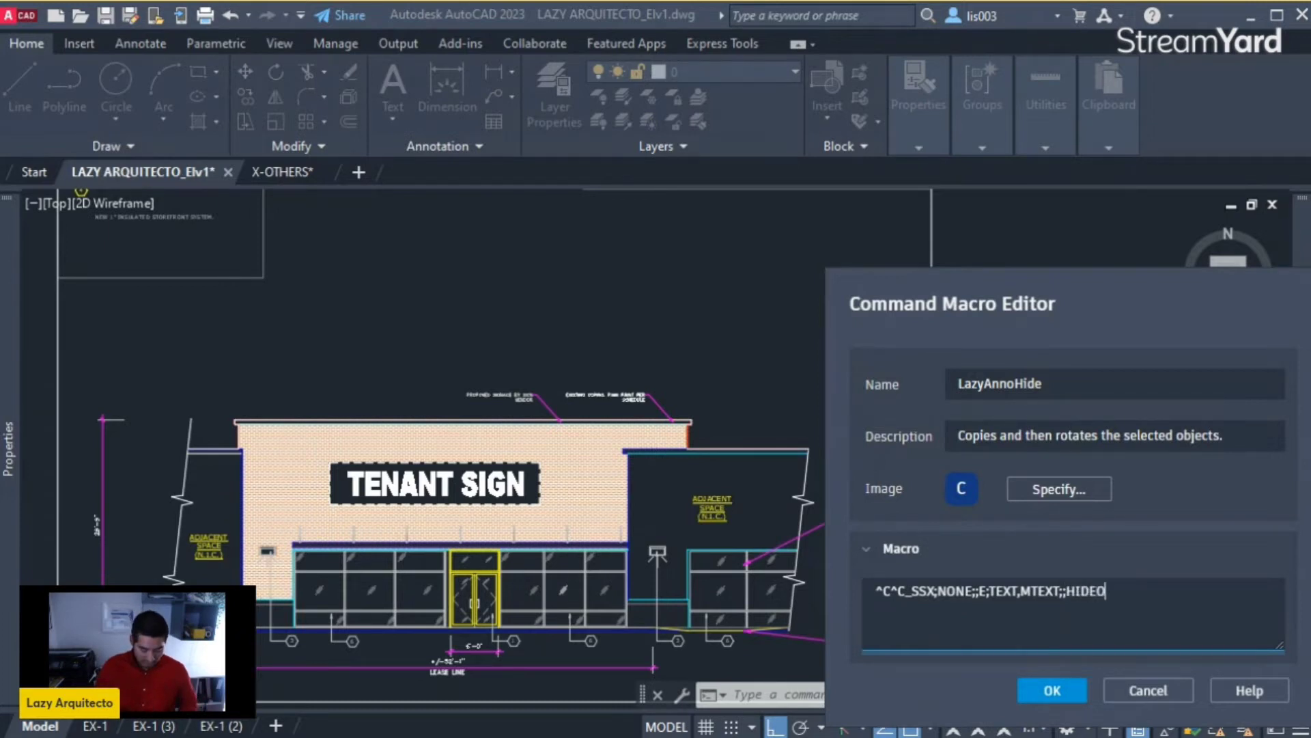
text(BJECTS)
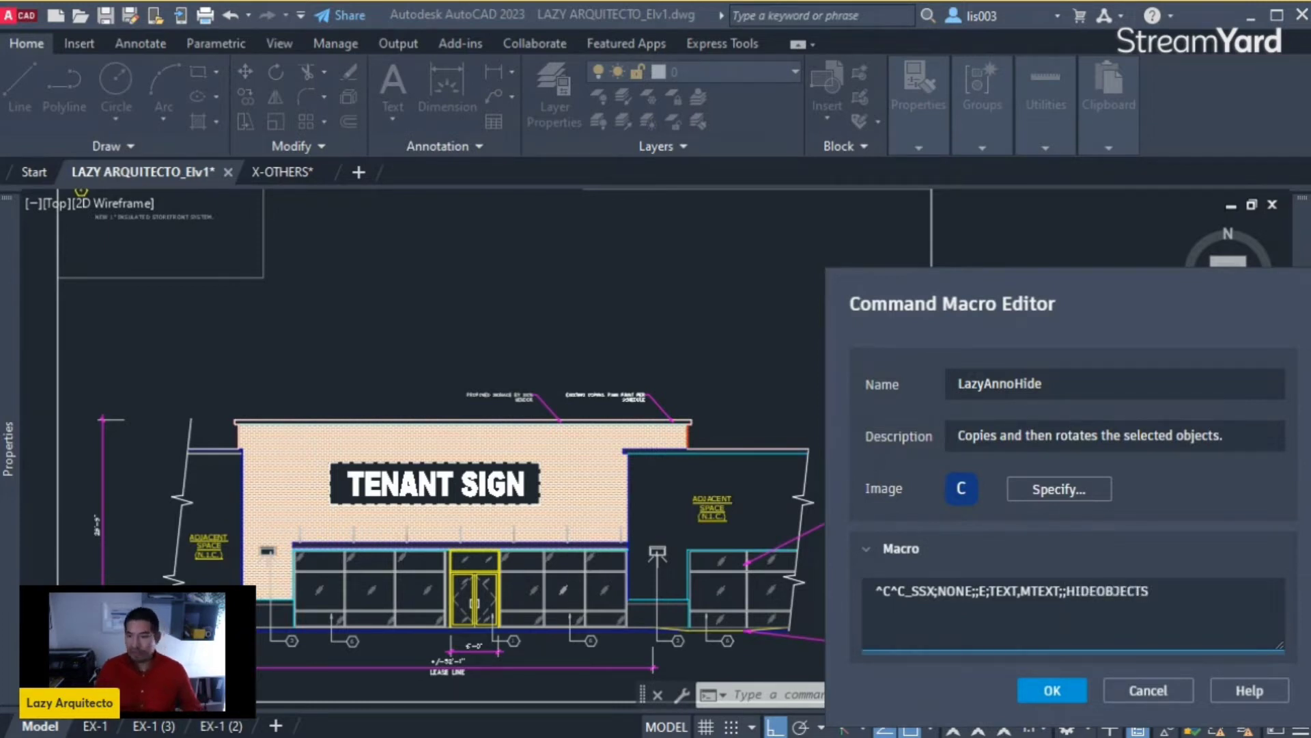
text(;)
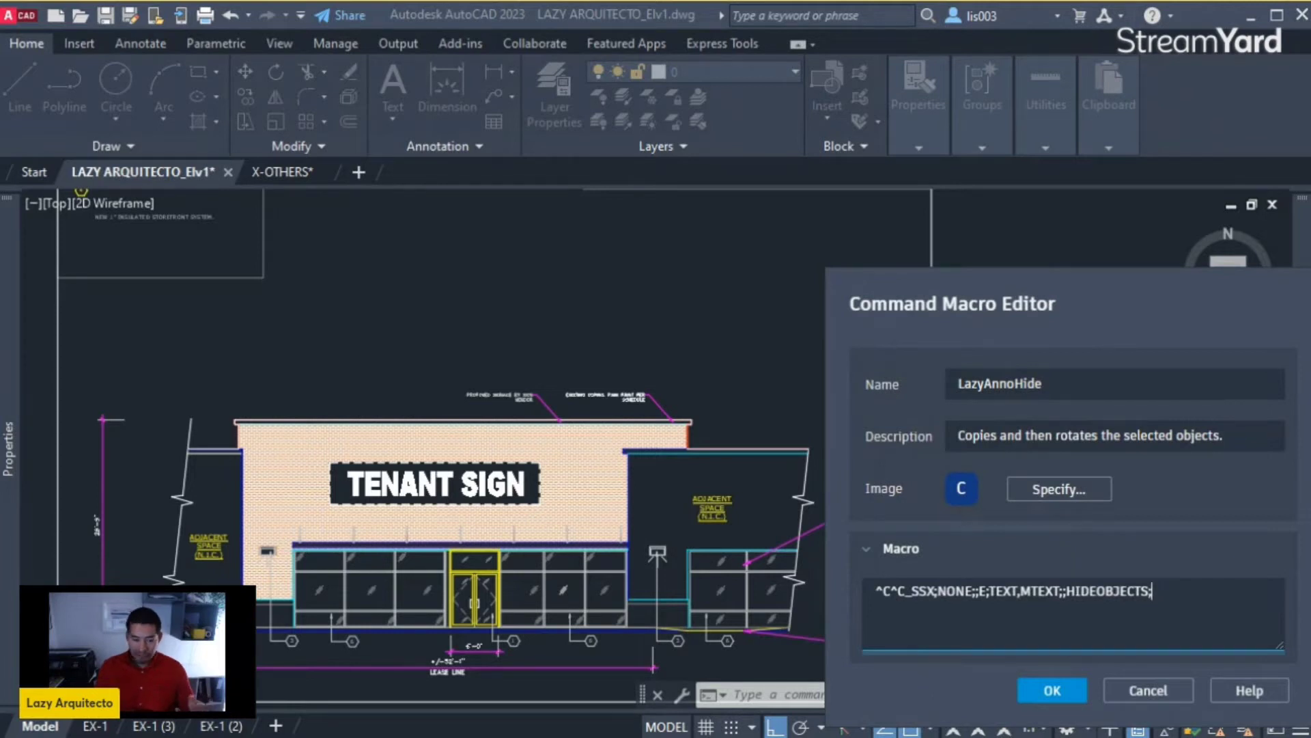
text(P)
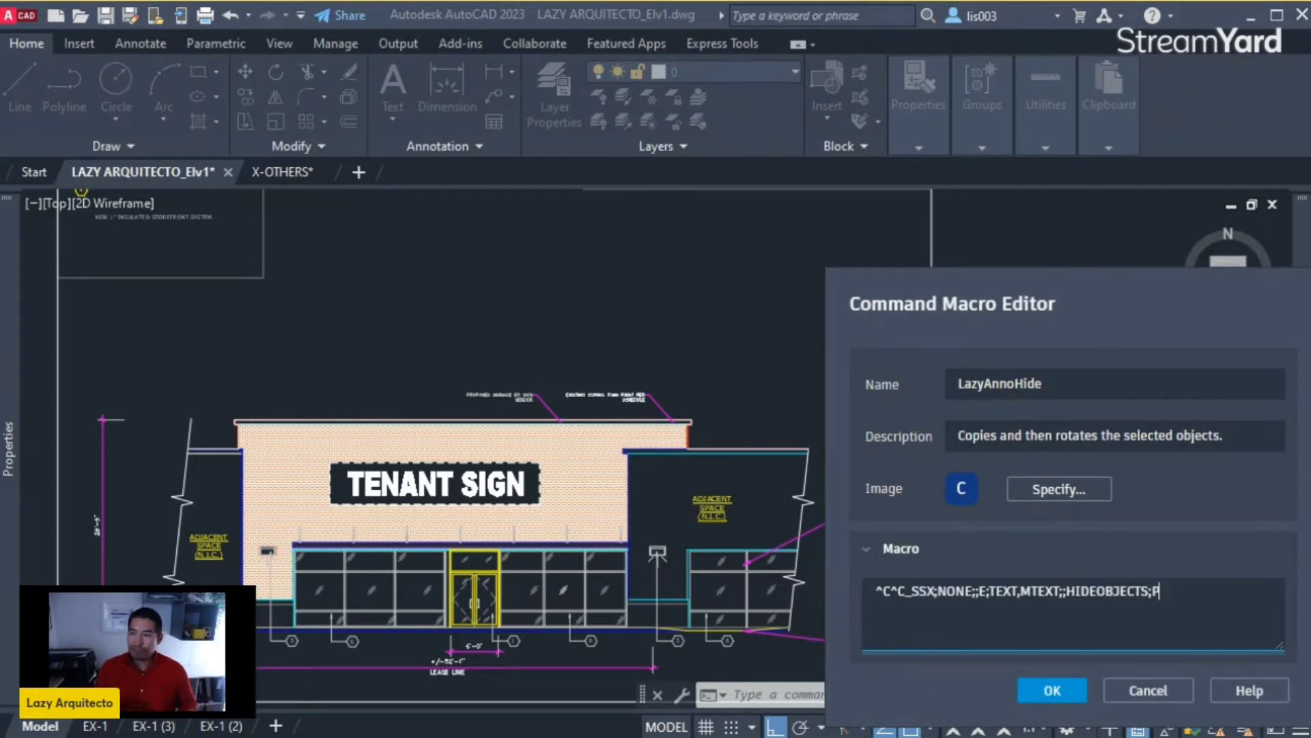
text(;;)
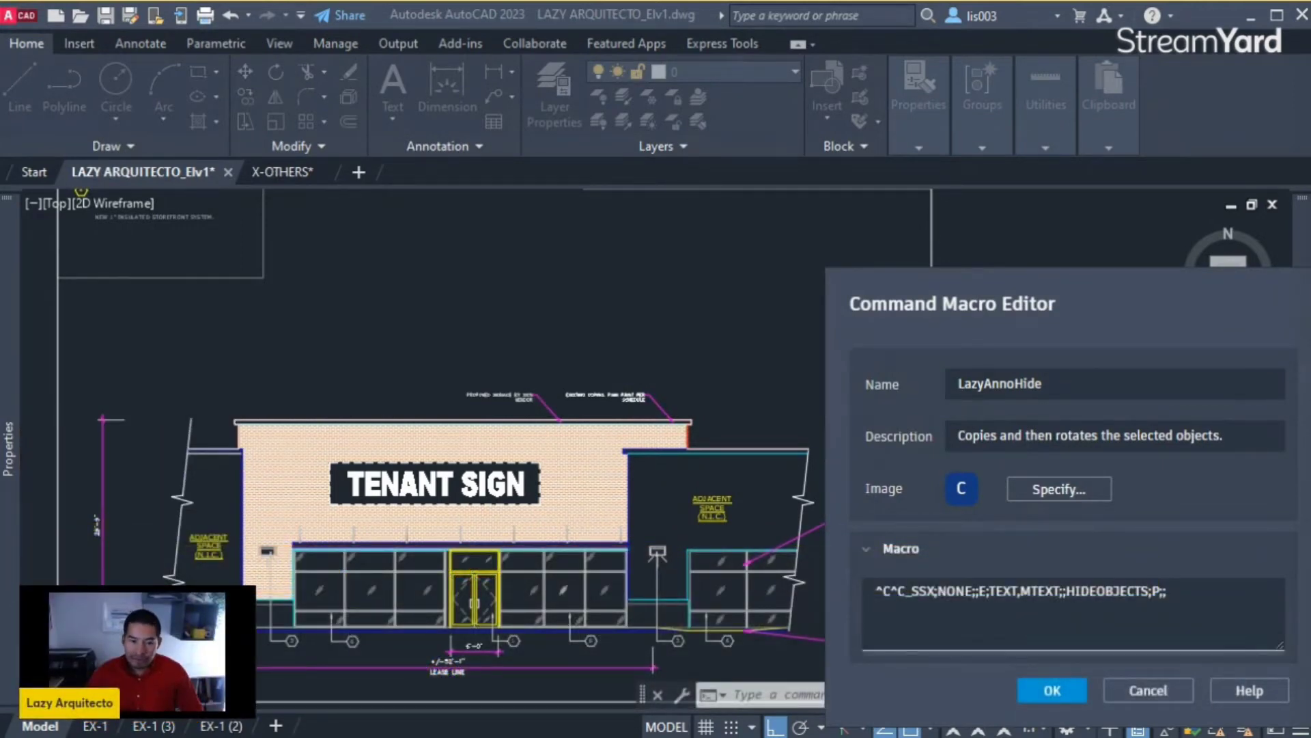
click(1166, 591)
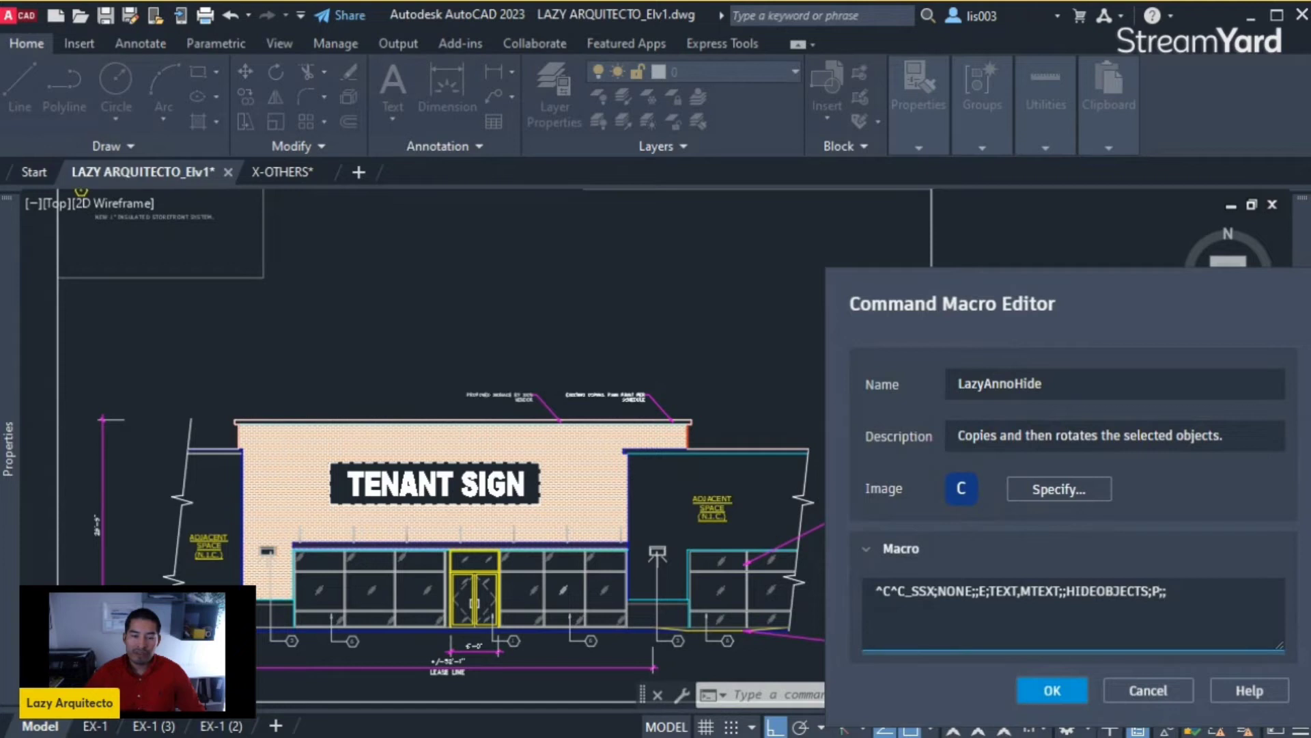
Save LazyAnnoHide, run it from the Command Macros palette, and pan to check the hidden labels
click(1055, 691)
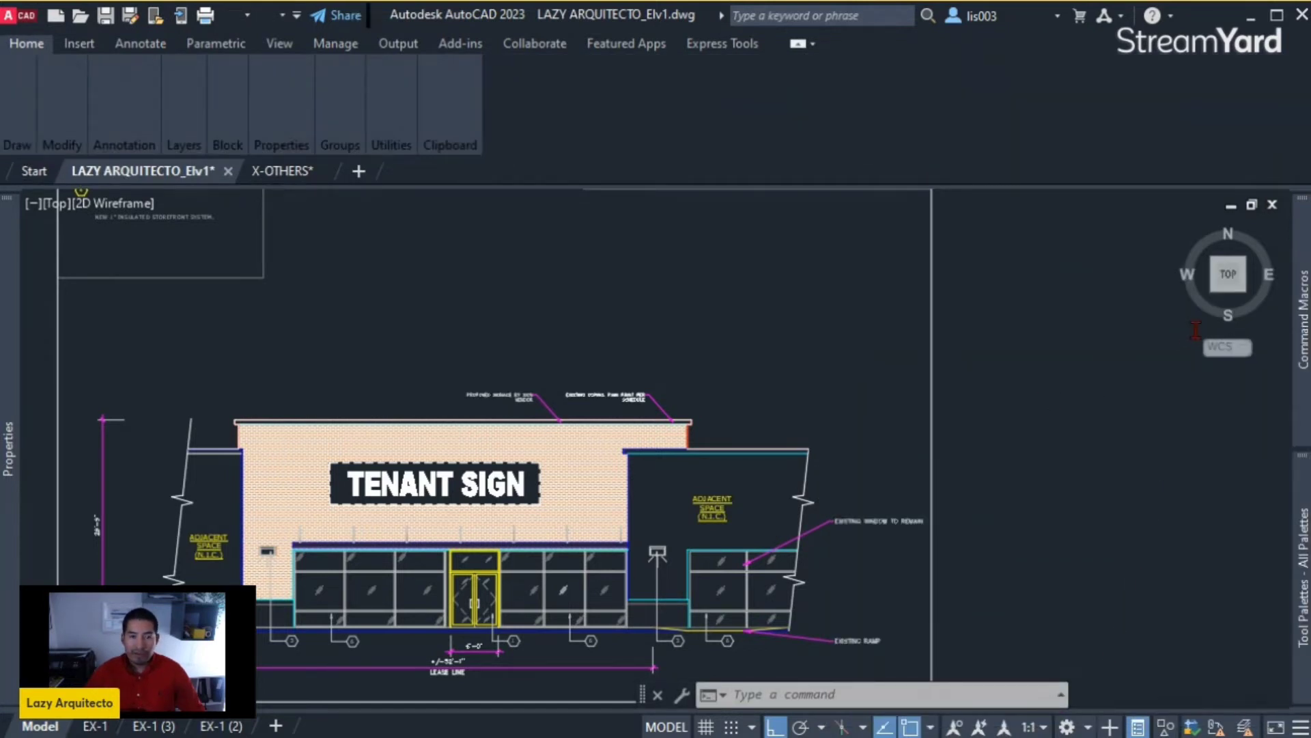
mouse_move(1304, 355)
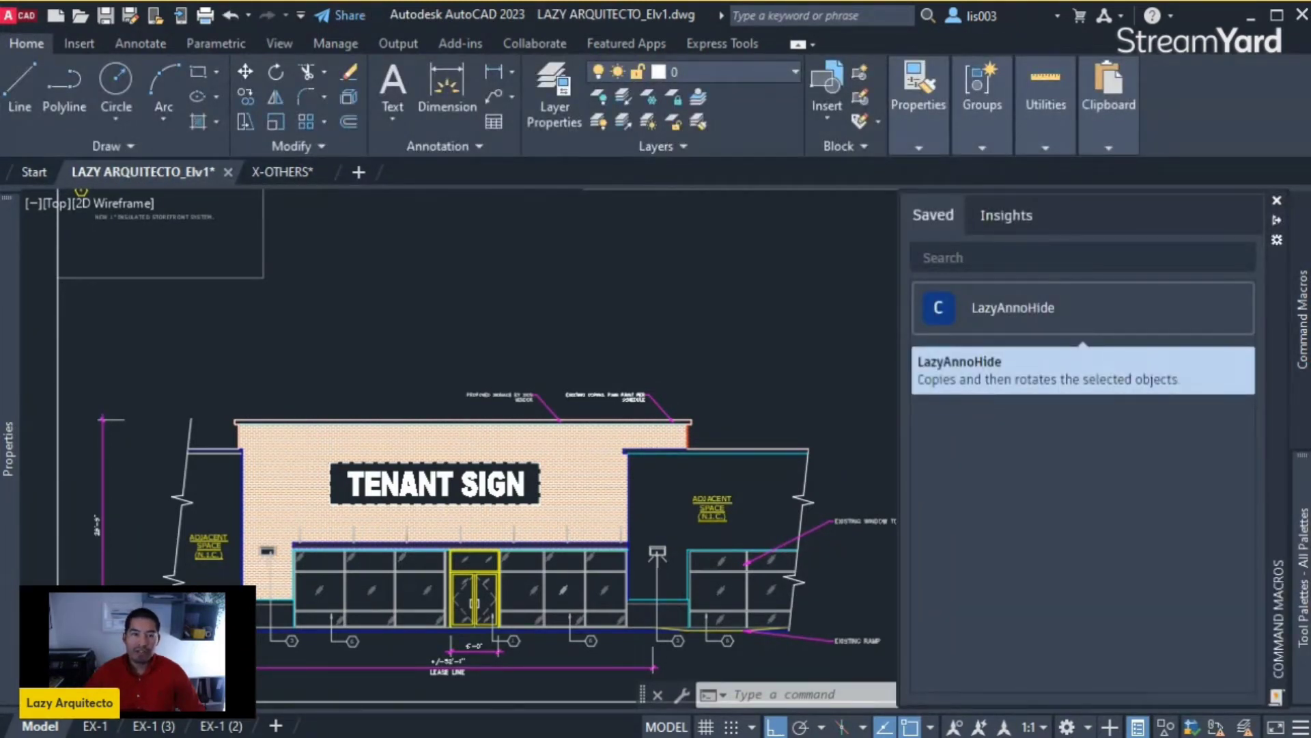
click(1011, 308)
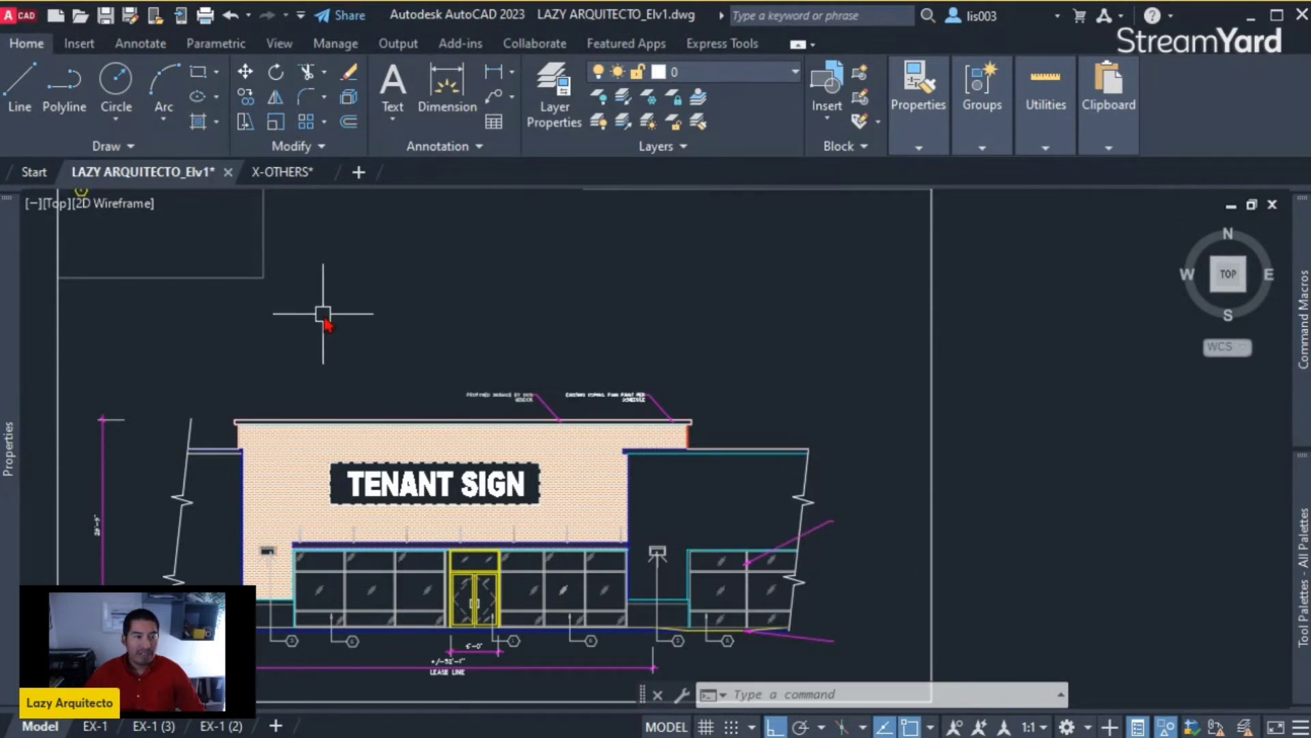
middle_drag(307, 307, 352, 343)
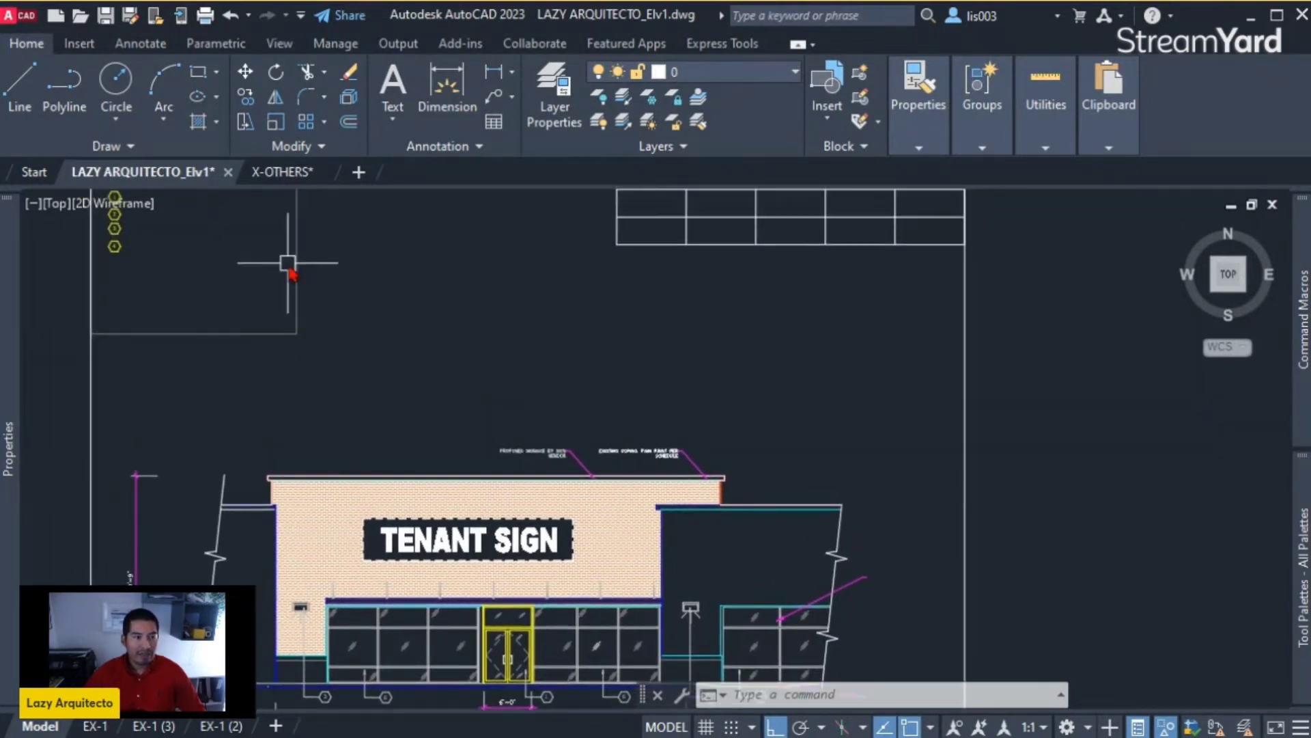
middle_drag(596, 410, 577, 348)
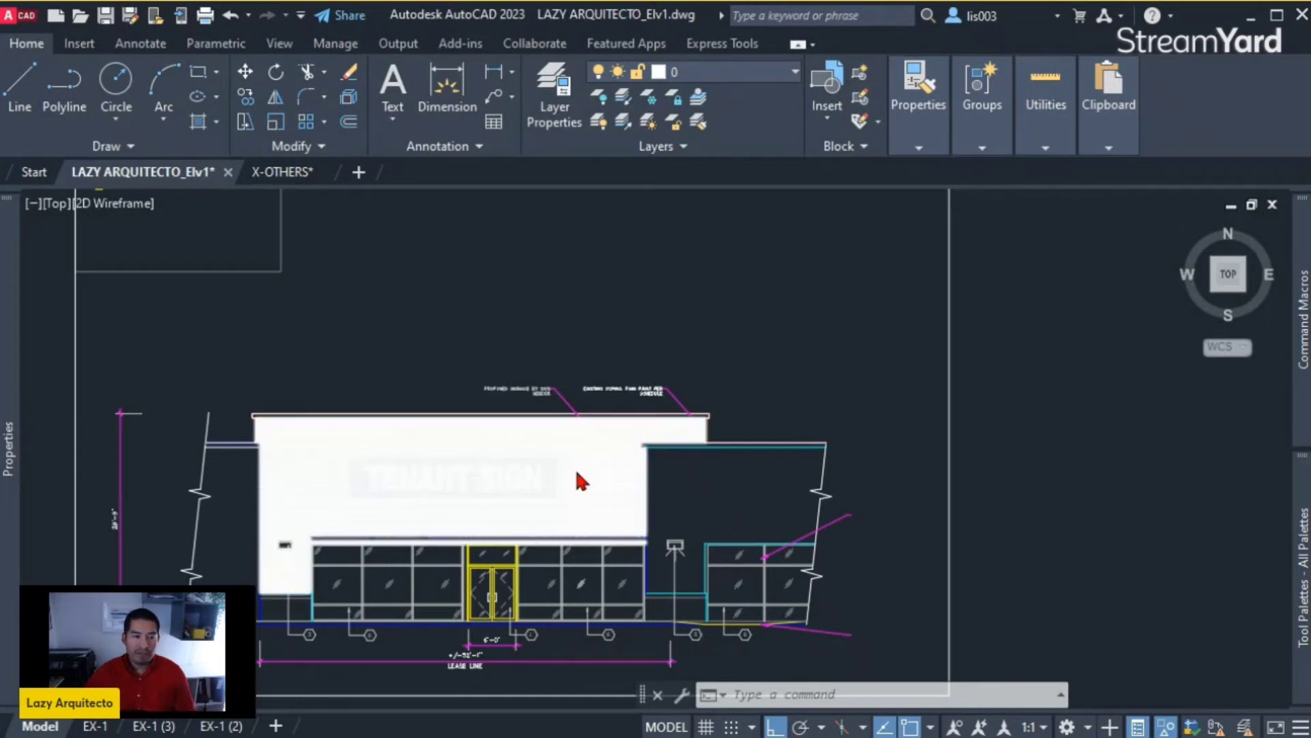
scroll(579, 478, up, 2)
click(511, 354)
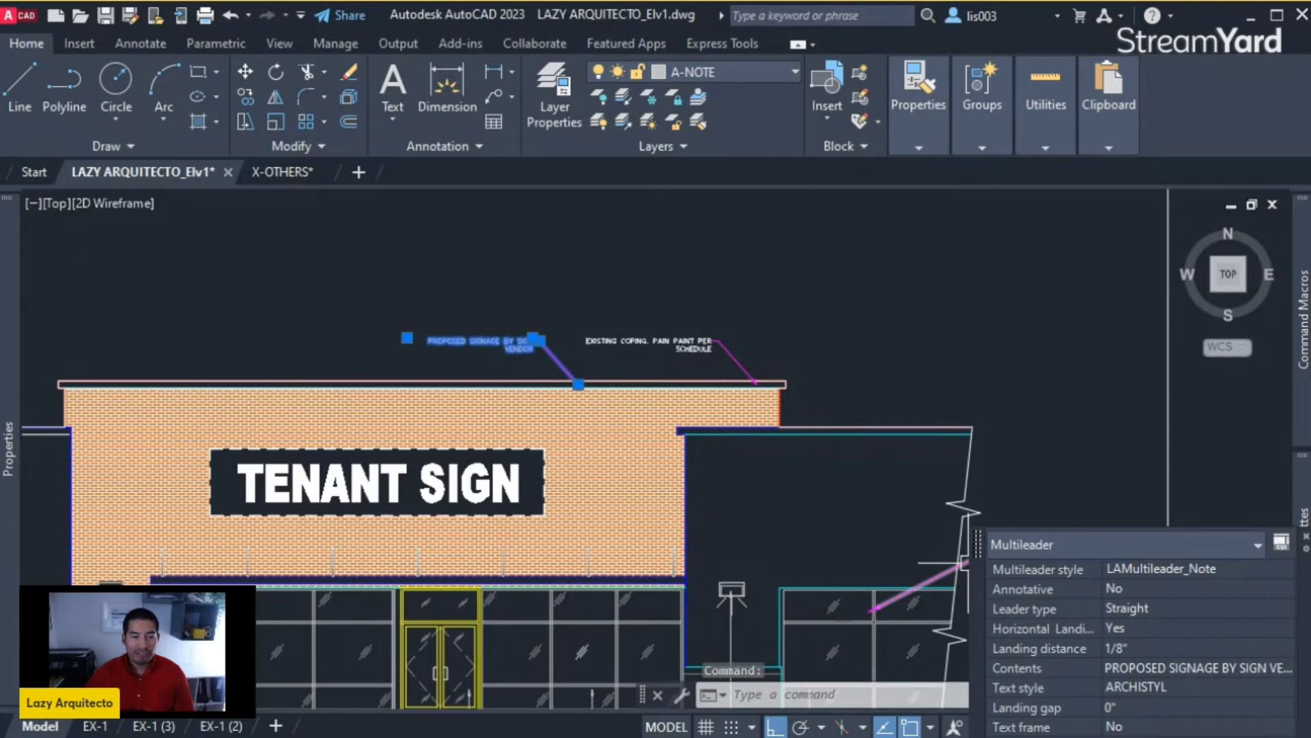
key(Escape)
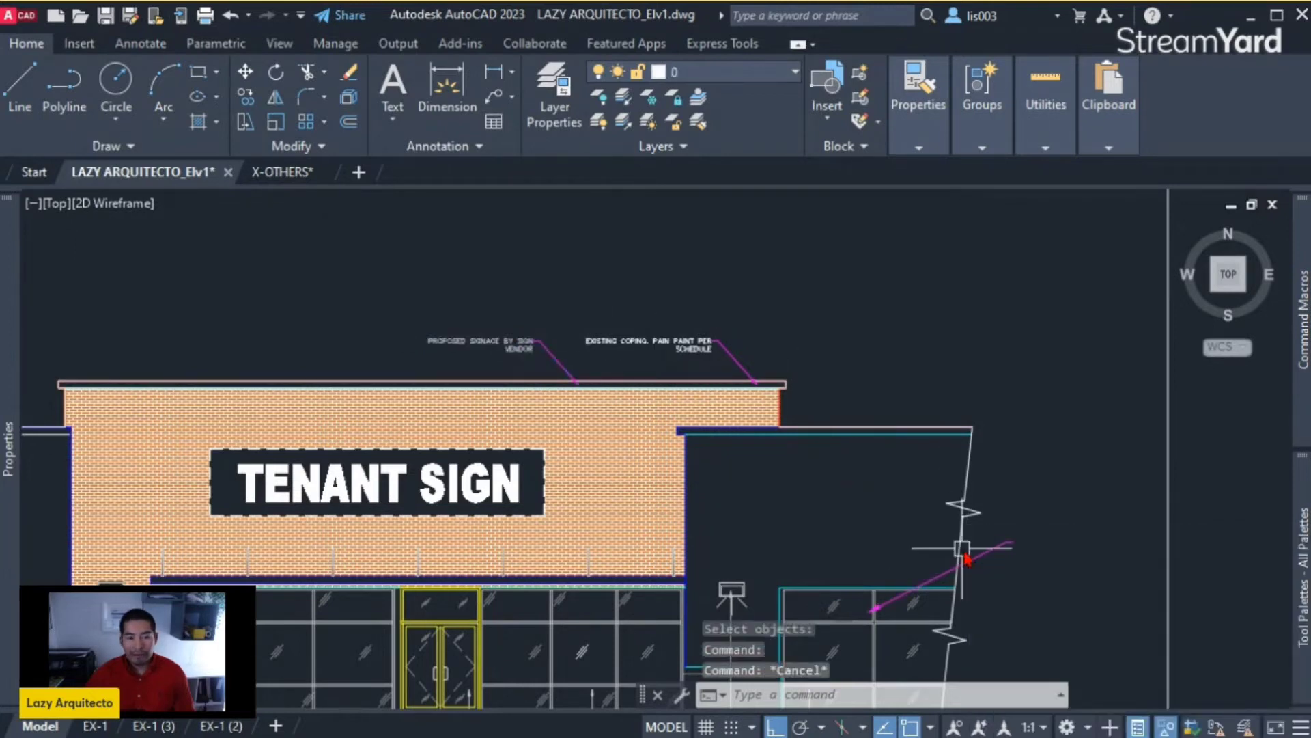
click(965, 559)
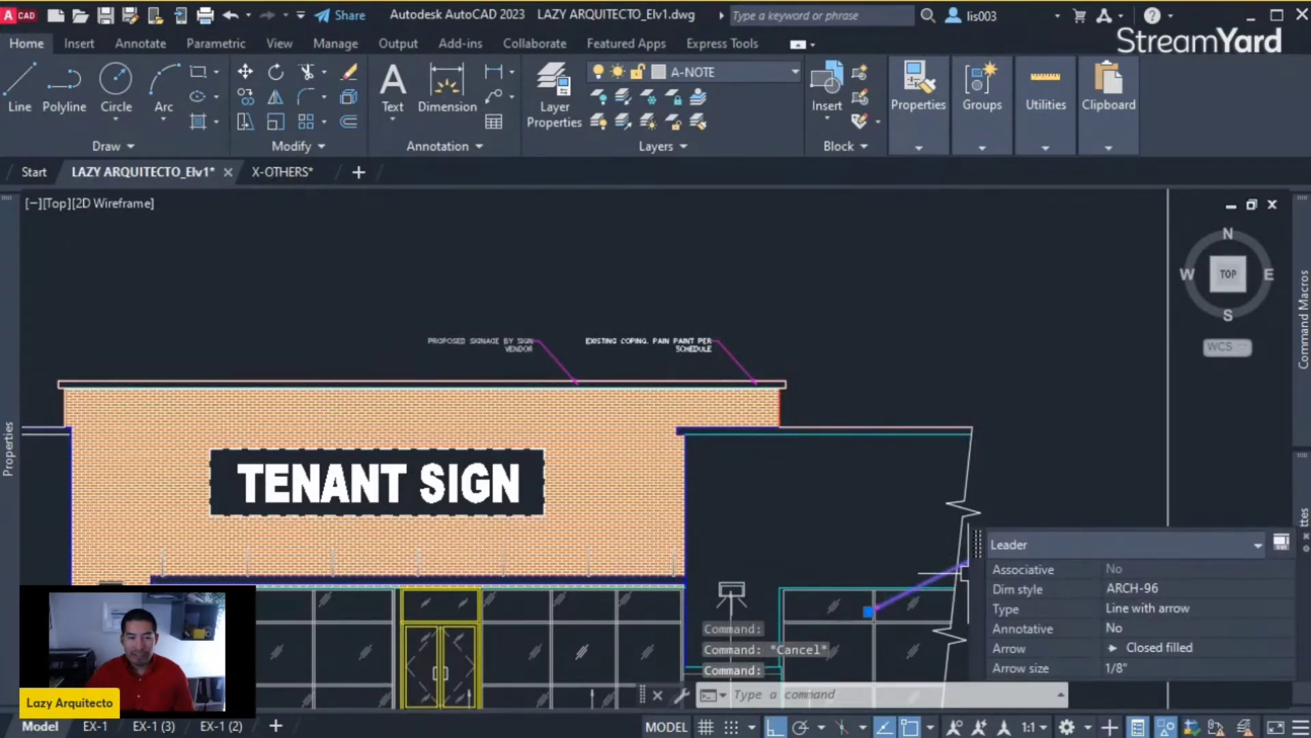
scroll(857, 427, down, 2)
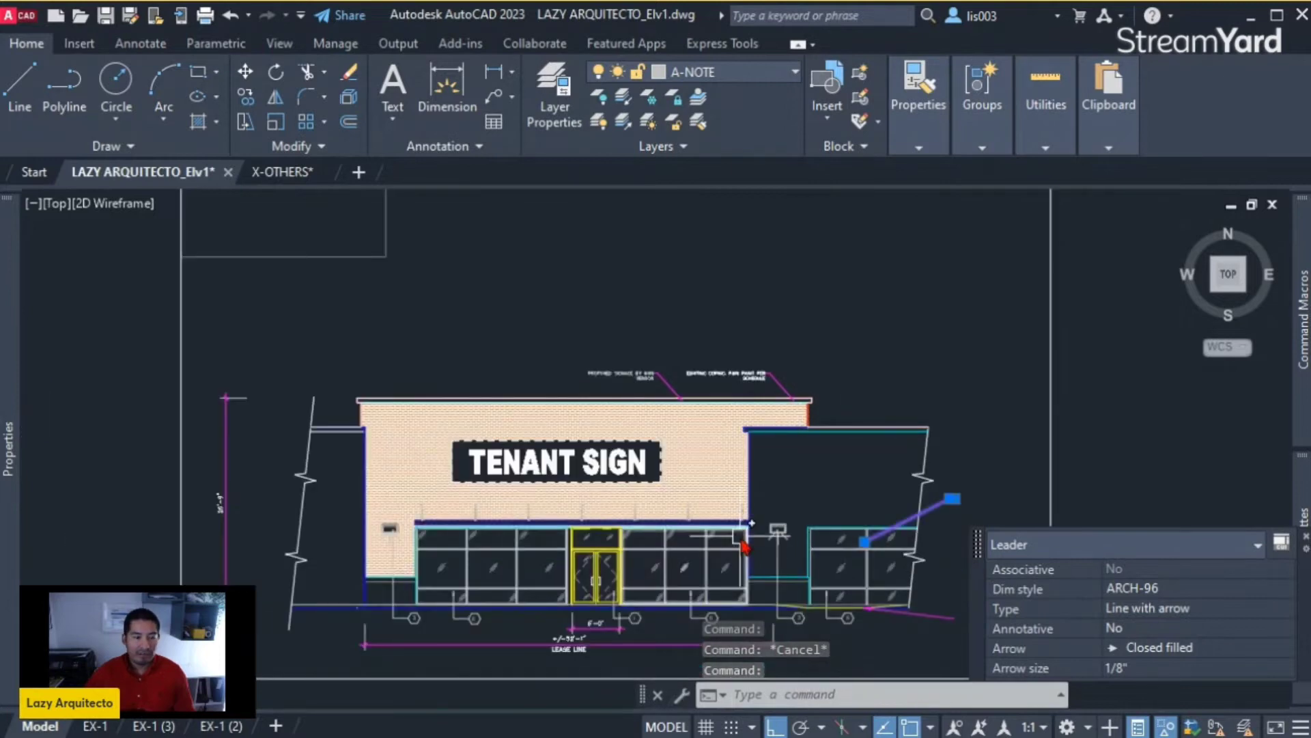
key(Escape)
middle_drag(735, 543, 731, 435)
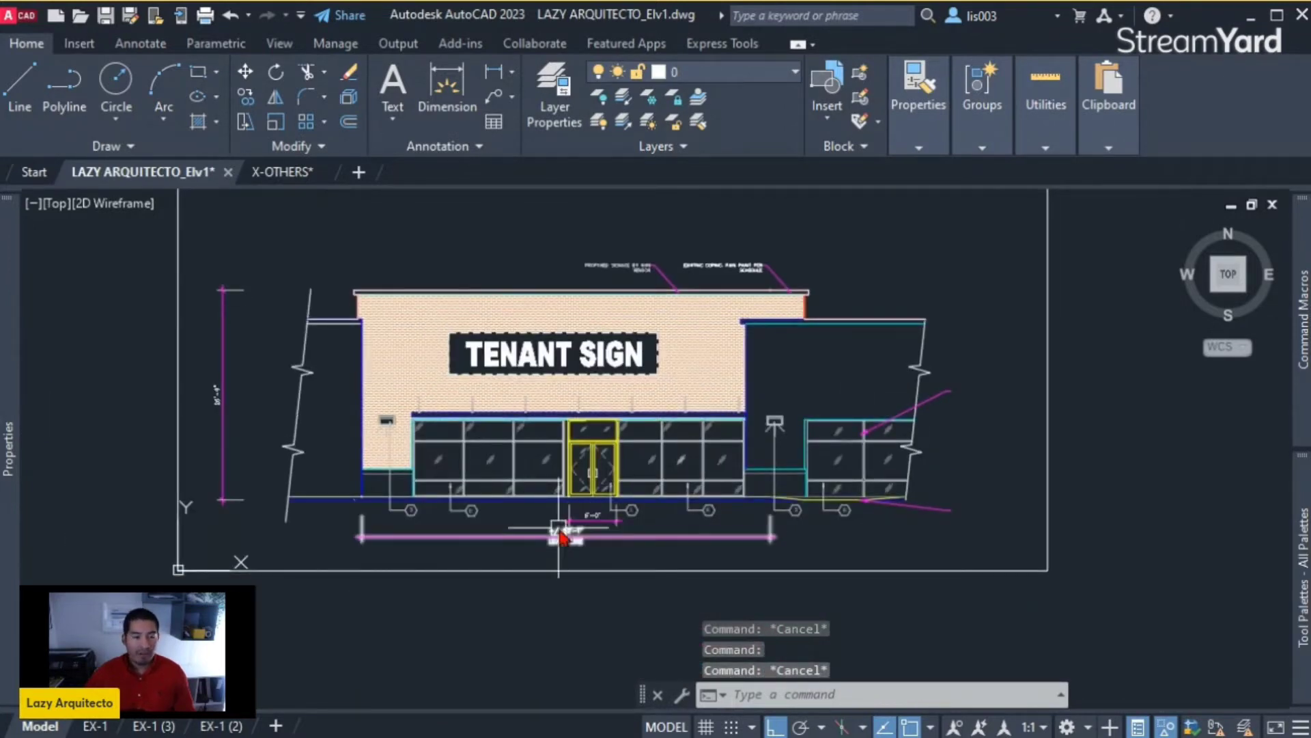
click(512, 537)
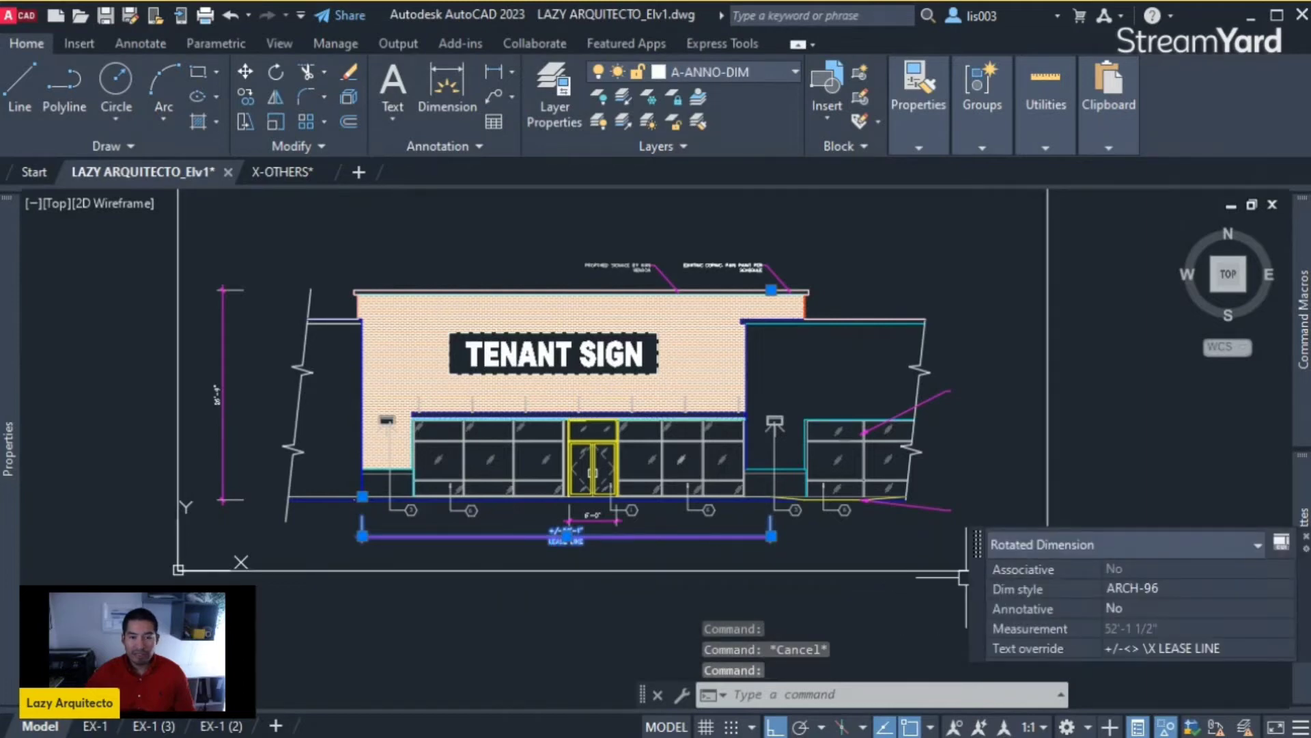
mouse_move(613, 351)
middle_down()
mouse_move(568, 437)
mouse_move(549, 623)
middle_up()
middle_drag(536, 474, 491, 486)
key(Escape)
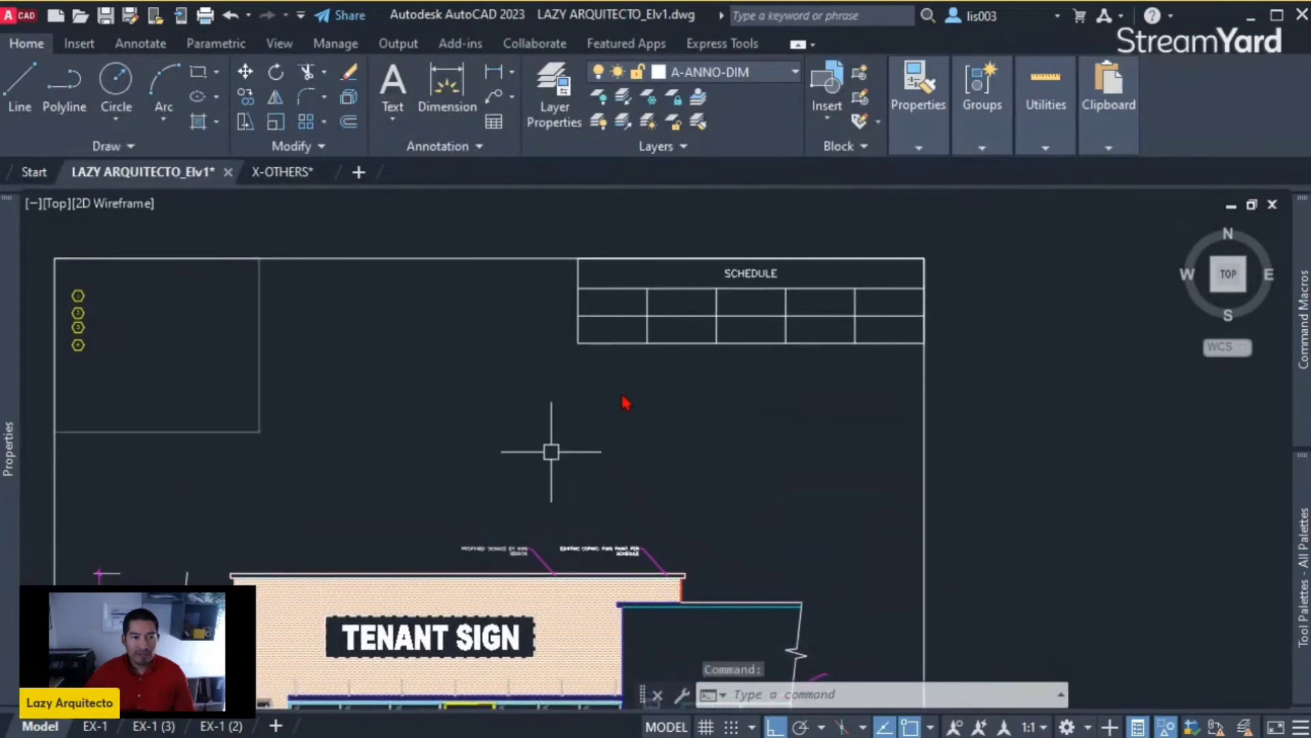
click(666, 351)
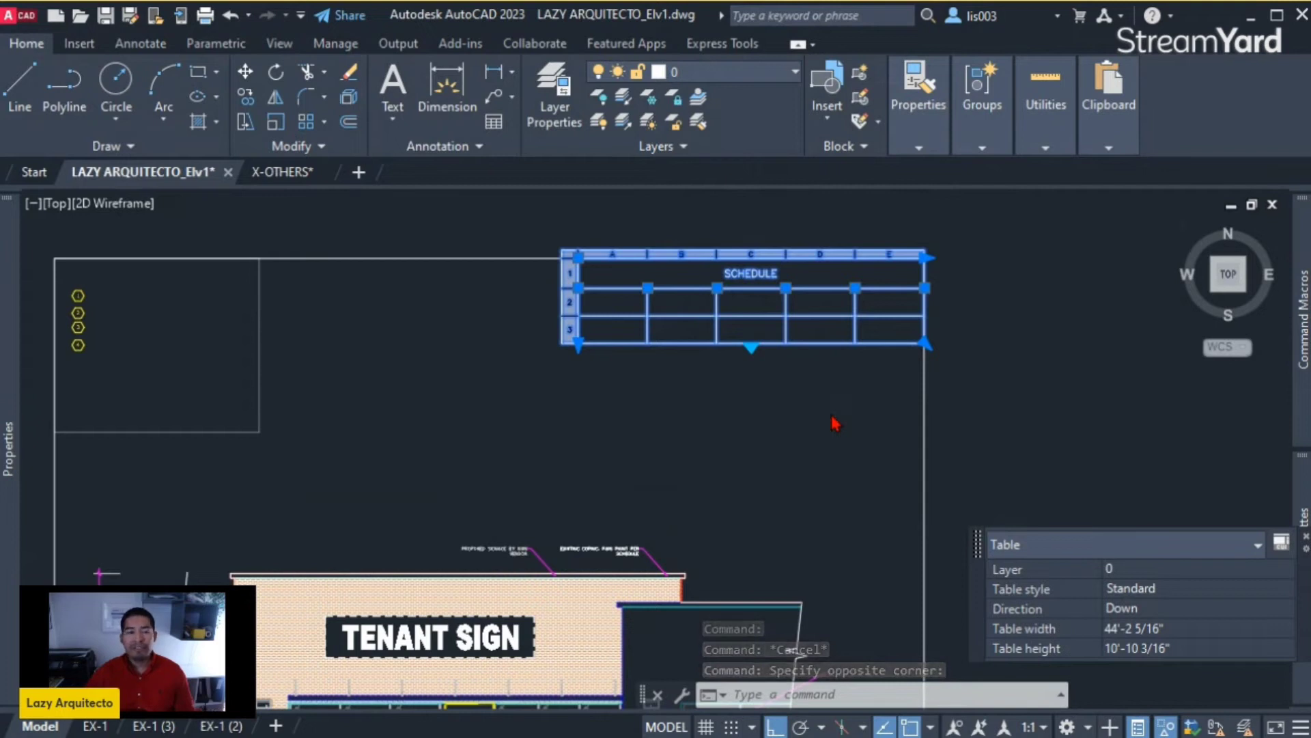
key(Escape)
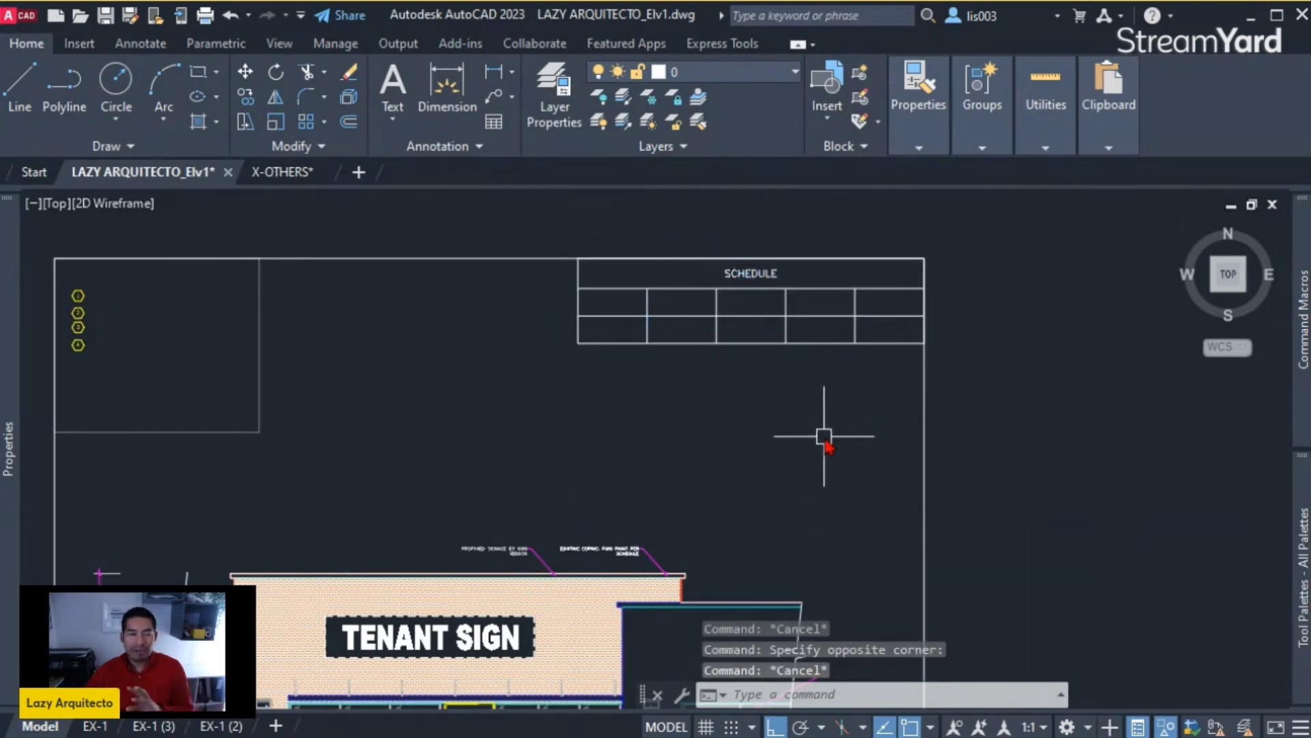
middle_drag(796, 489, 870, 325)
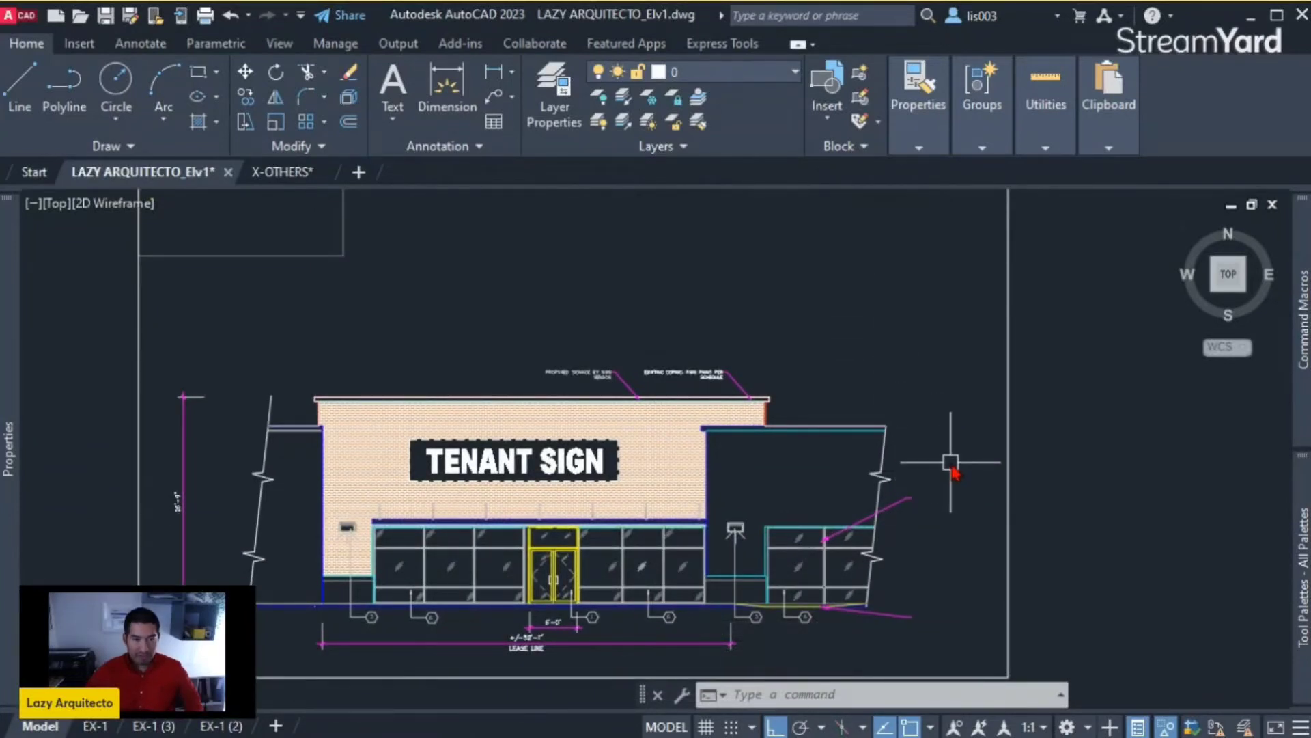
Reopen the LazyAnnoHide macro in the Command Macro Editor from the Command Macros palette
scroll(950, 471, up, 1)
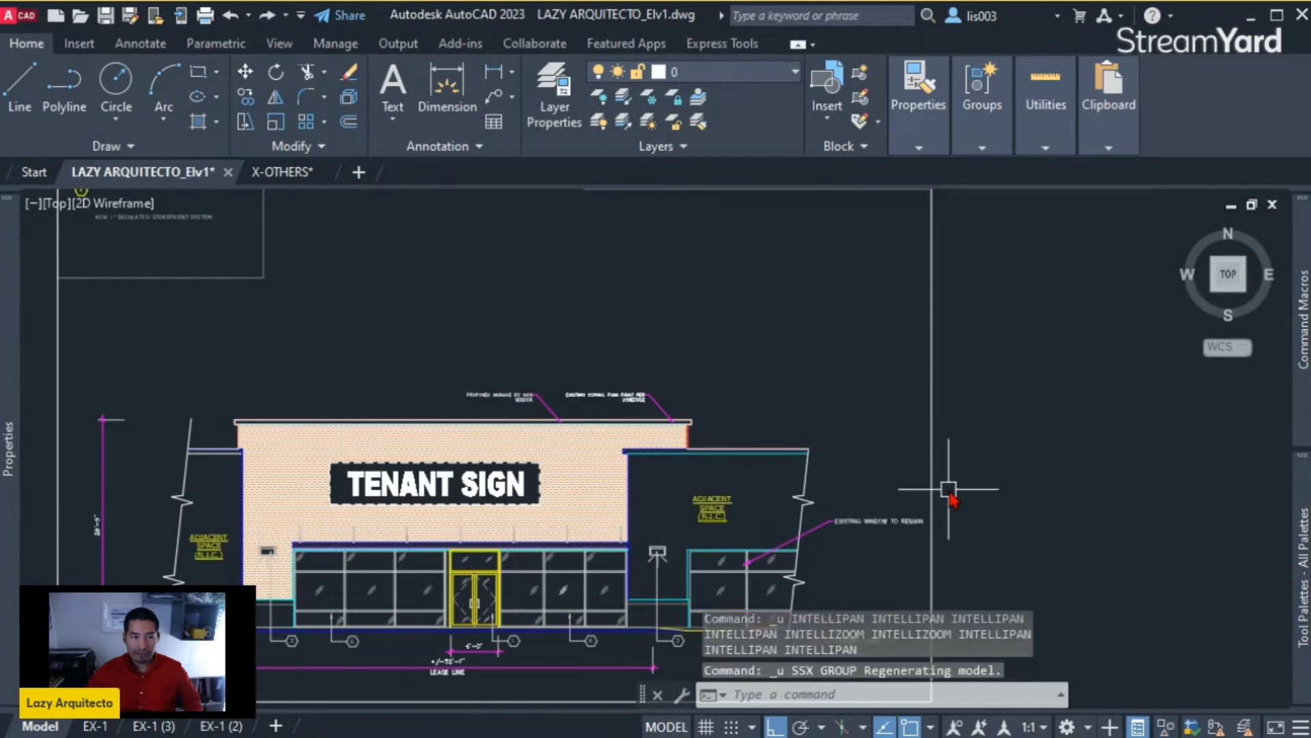
scroll(871, 539, up, 4)
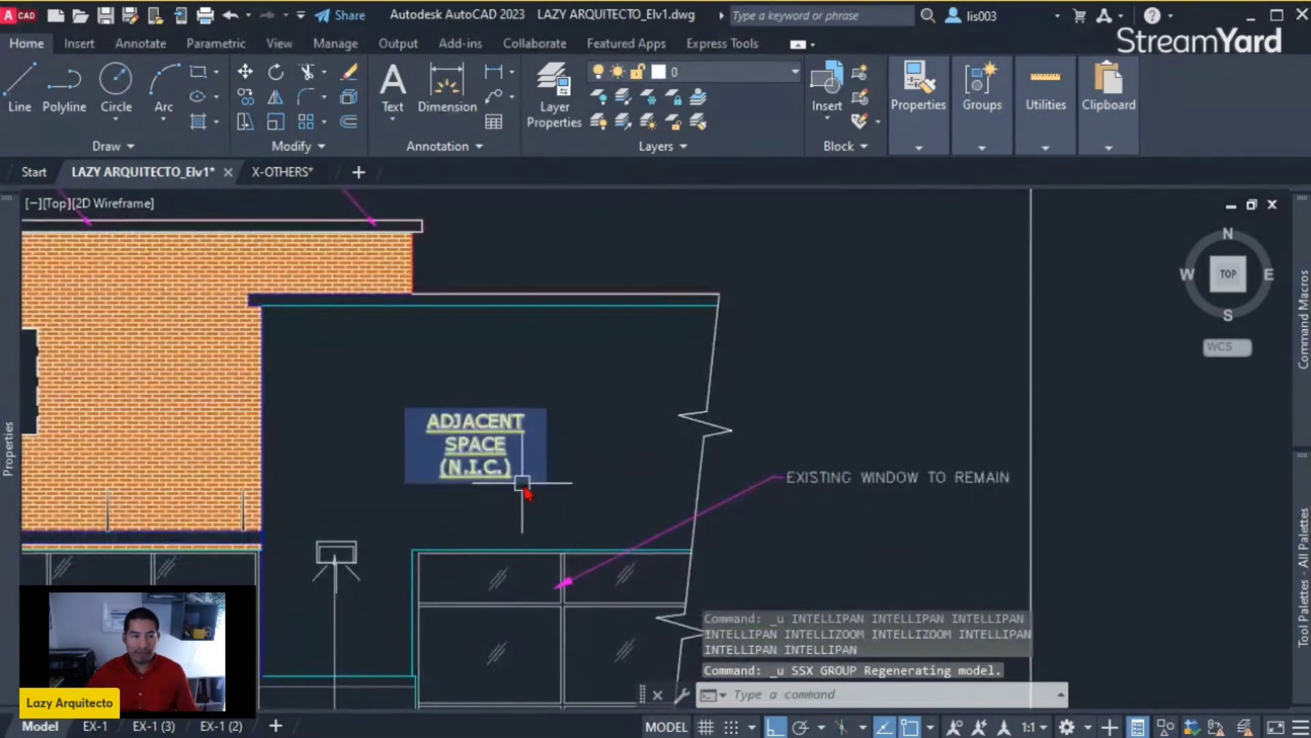
scroll(919, 460, down, 5)
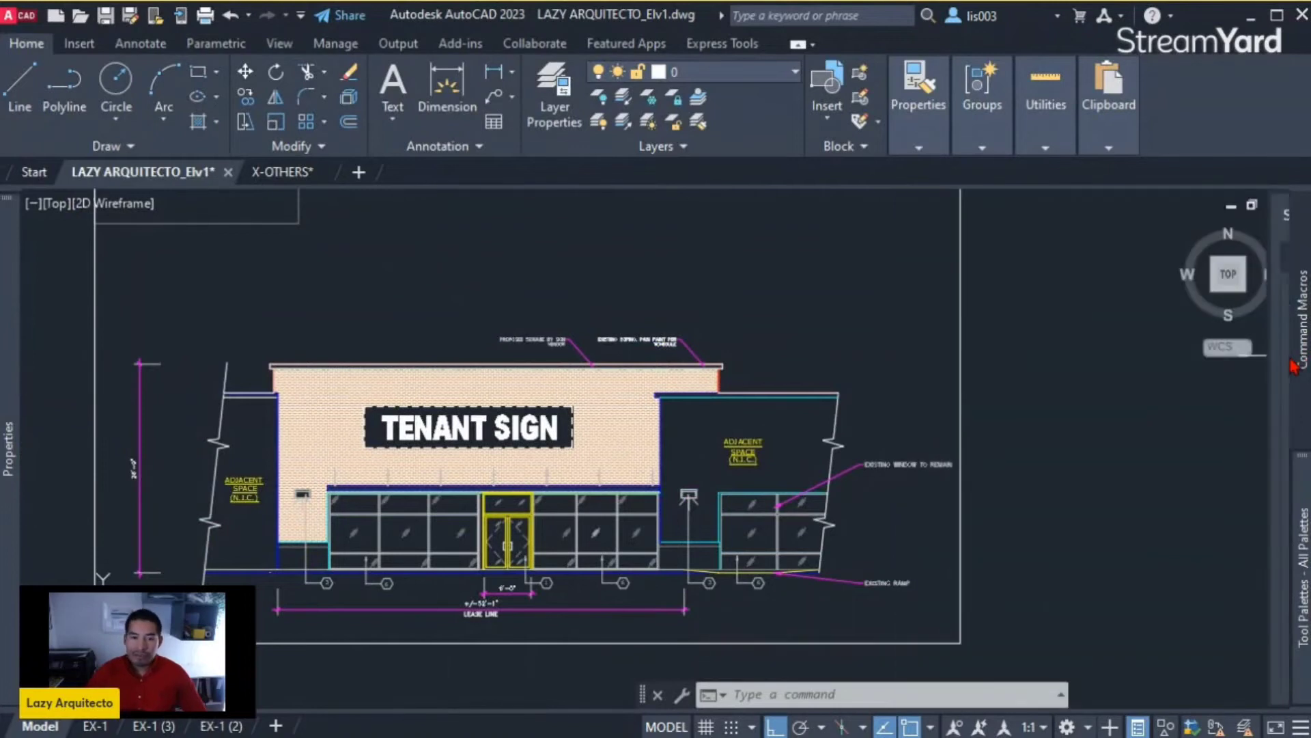
mouse_move(1293, 367)
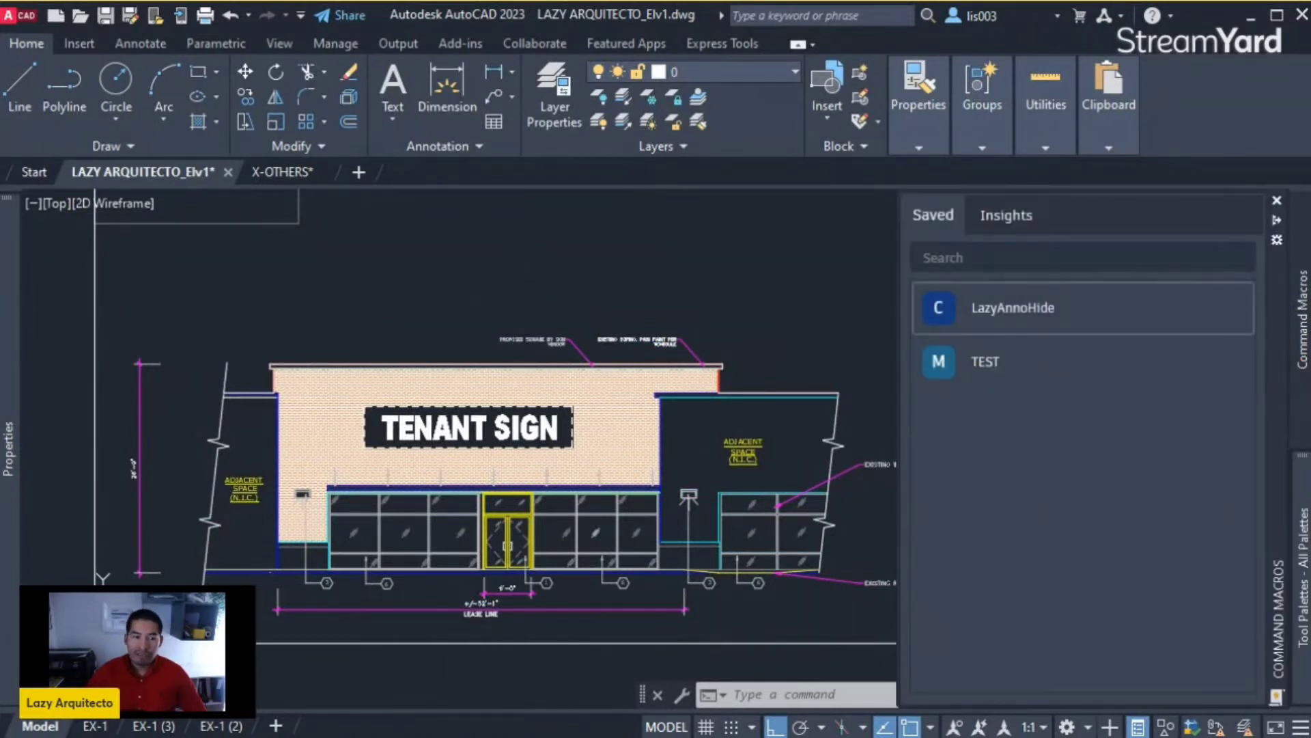
right_click(1017, 309)
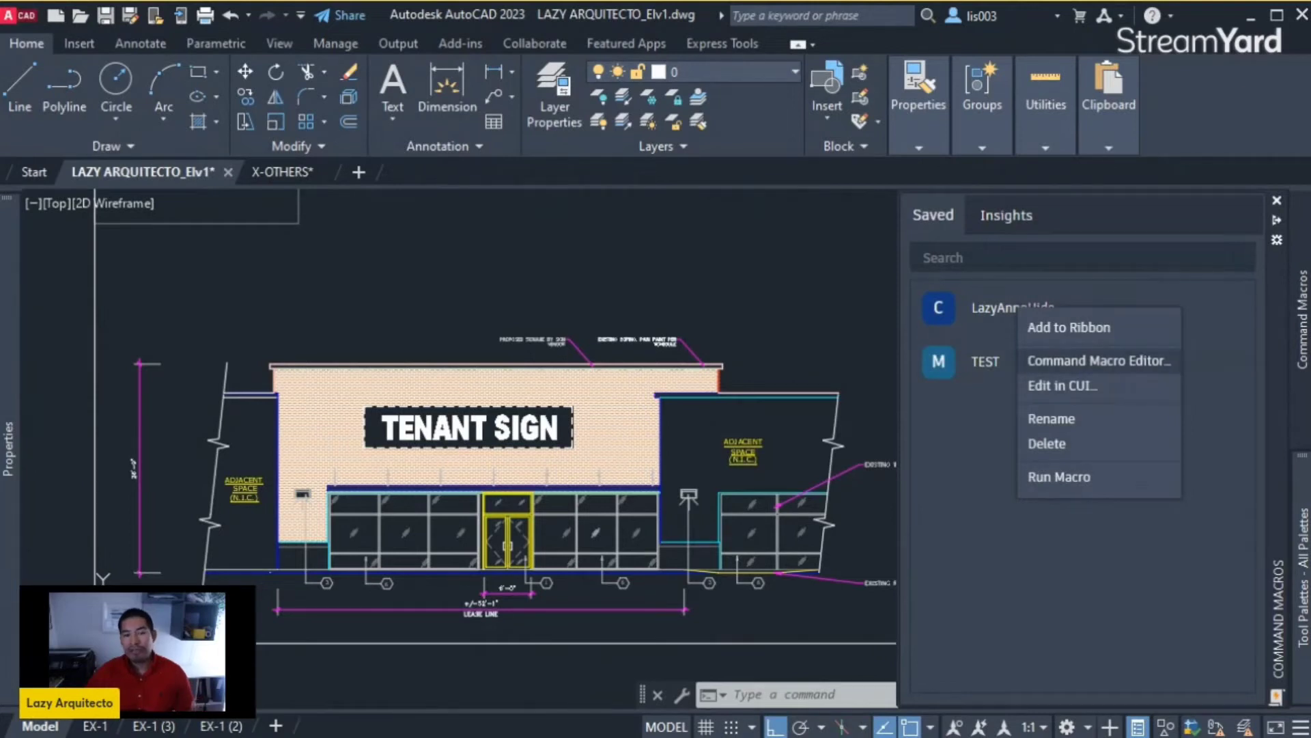
click(1066, 385)
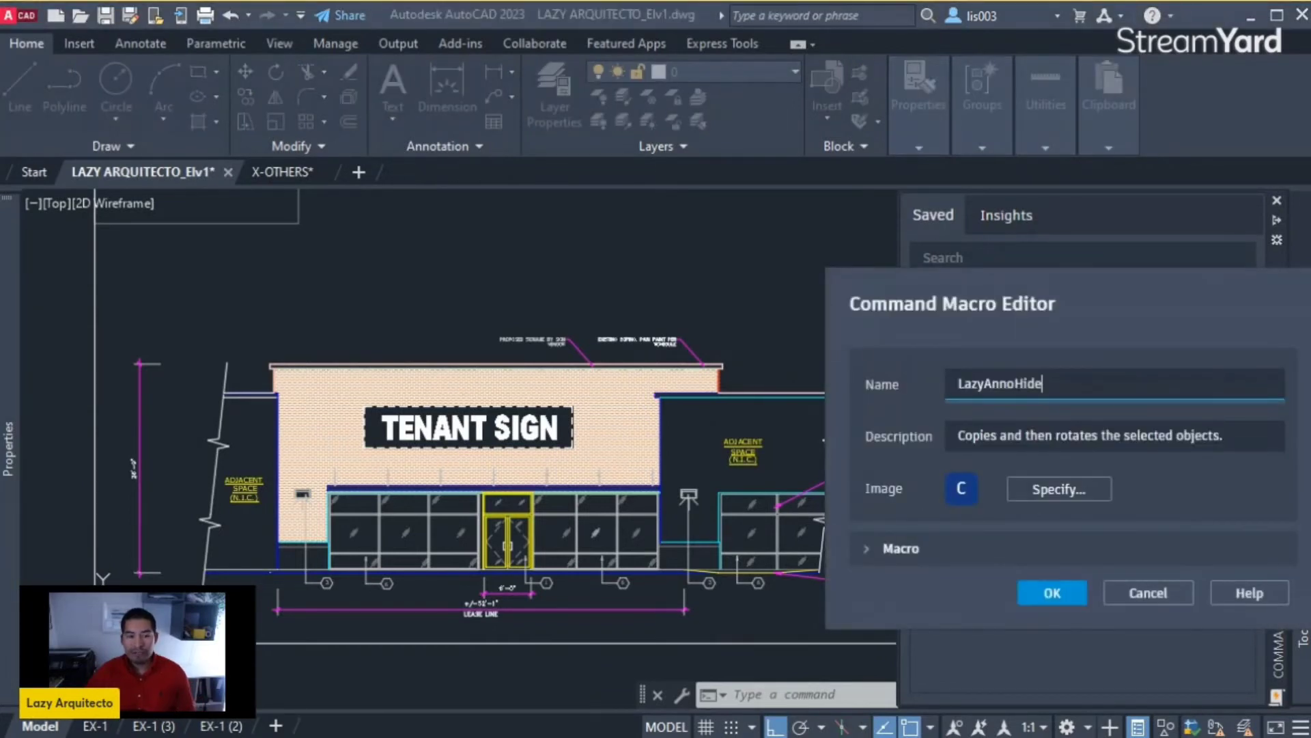
Add DIMENSION, MULTILEADER, ACAD_TABLE and LEADER after TEXT,MTEXT in the macro's selection filter
click(901, 548)
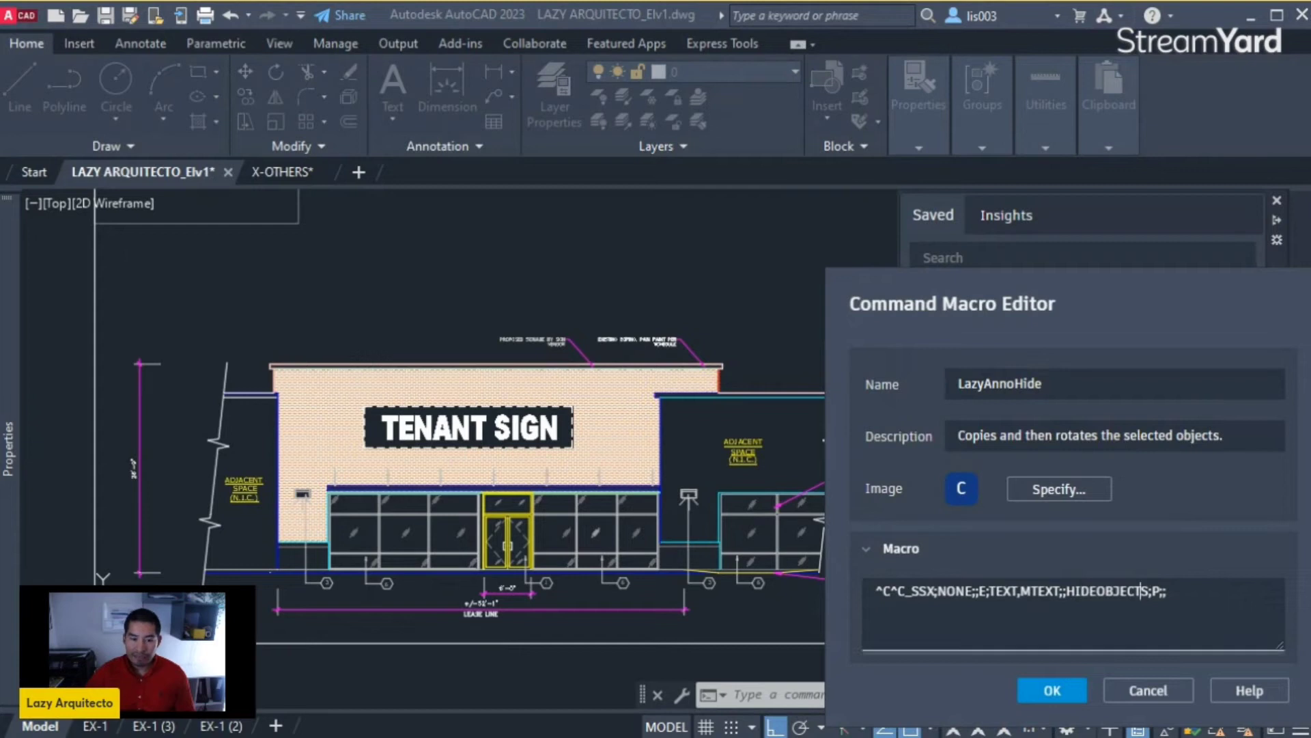
click(1063, 591)
drag(999, 590, 1045, 591)
click(1060, 591)
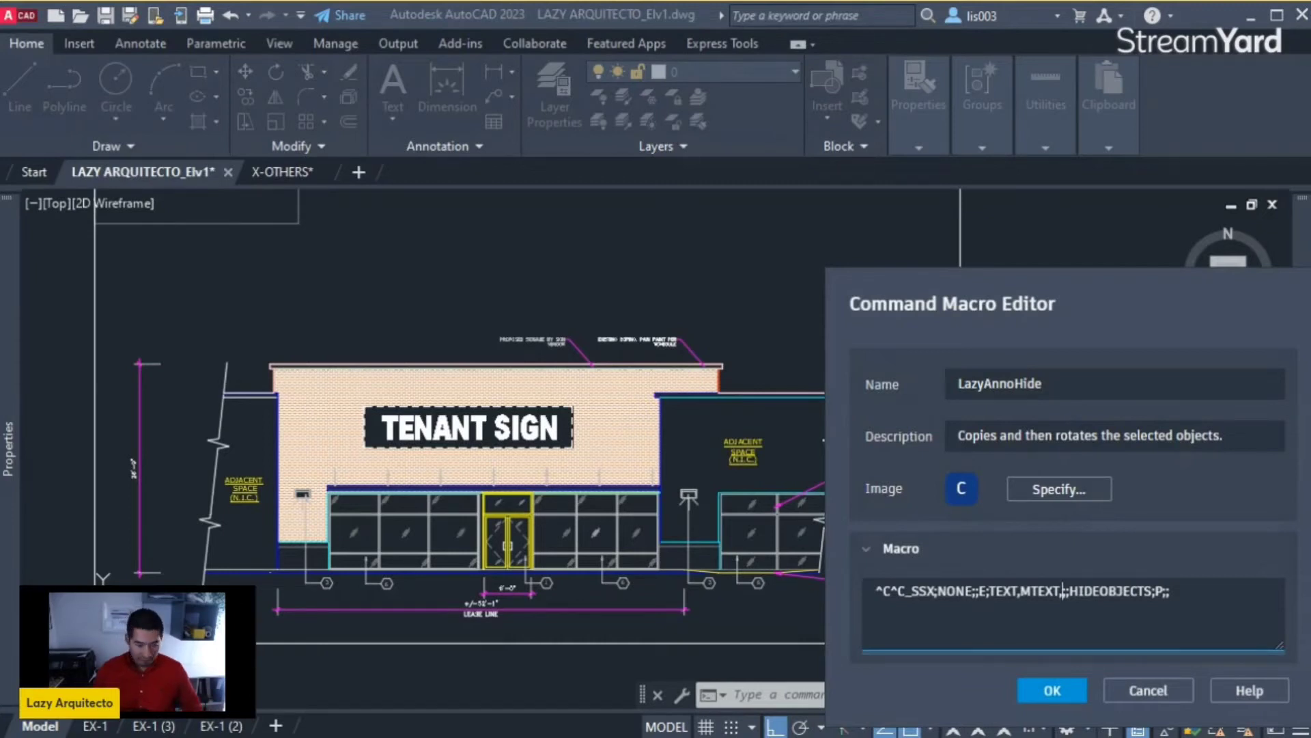
text(DIMENSI)
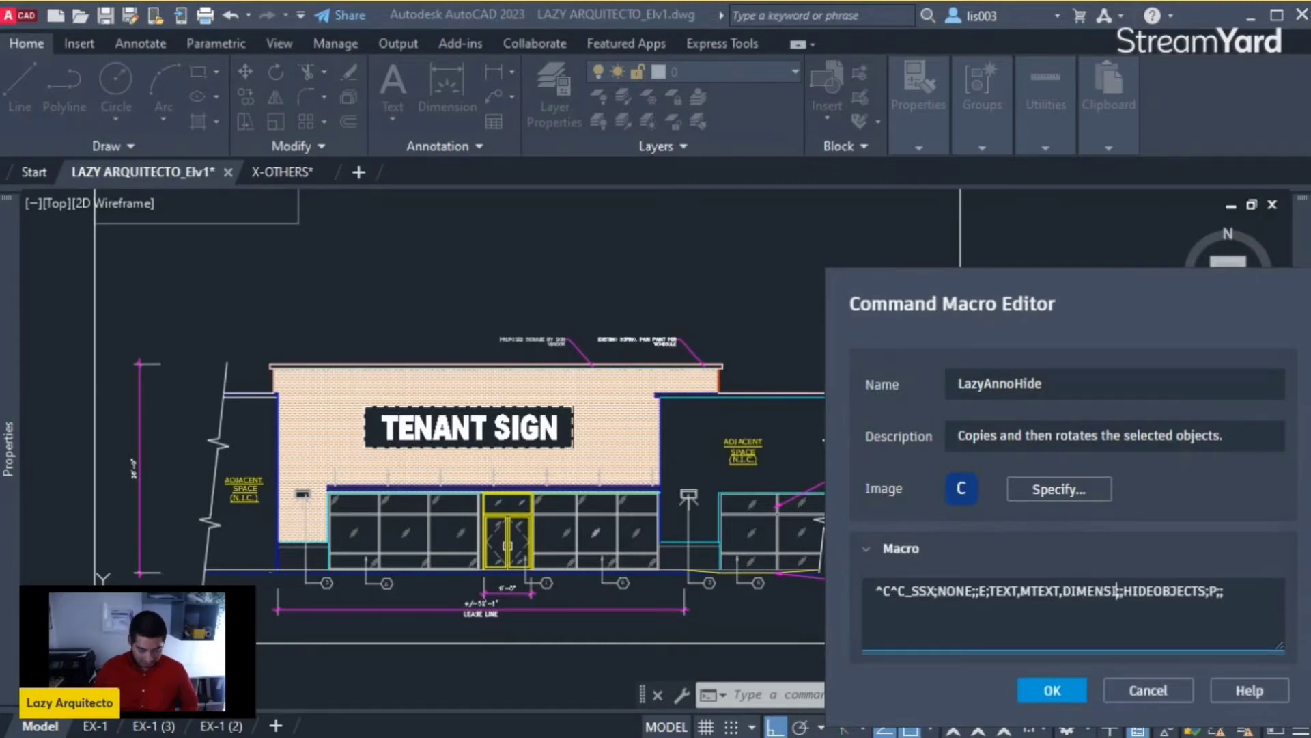
text(ON,)
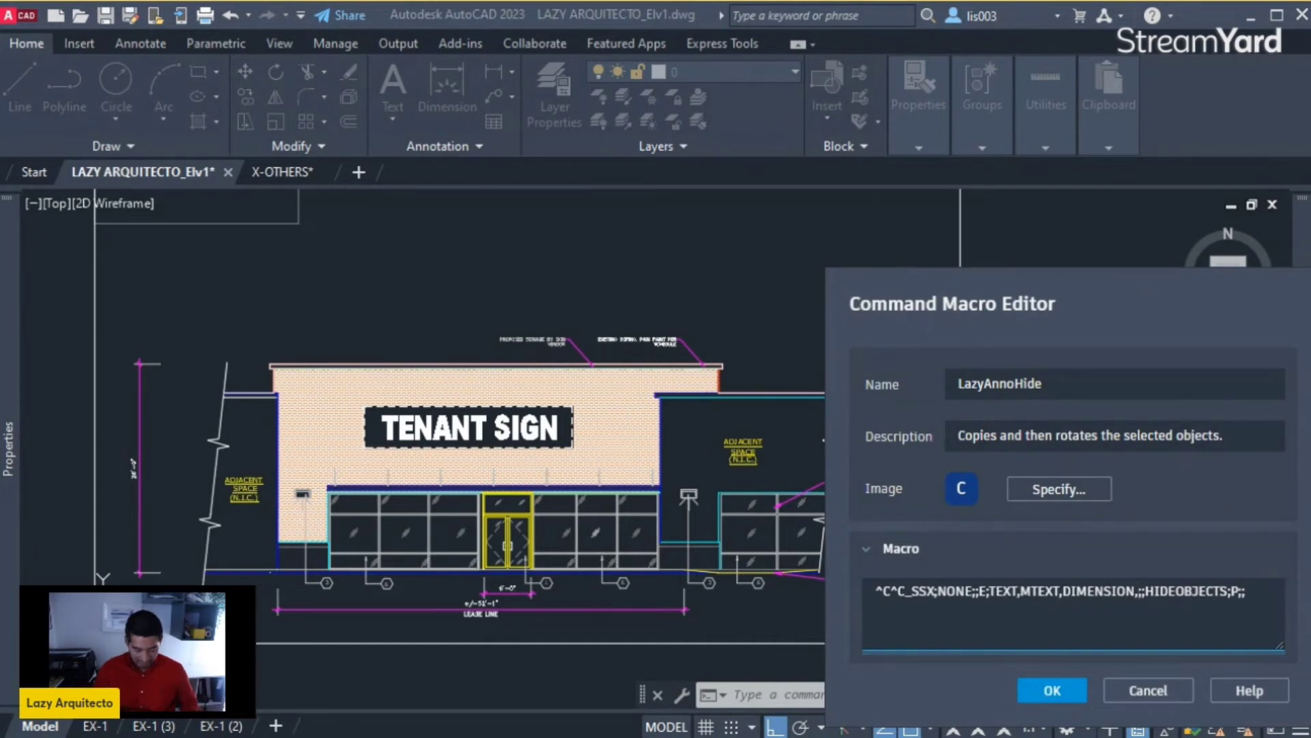
text(MULTILE)
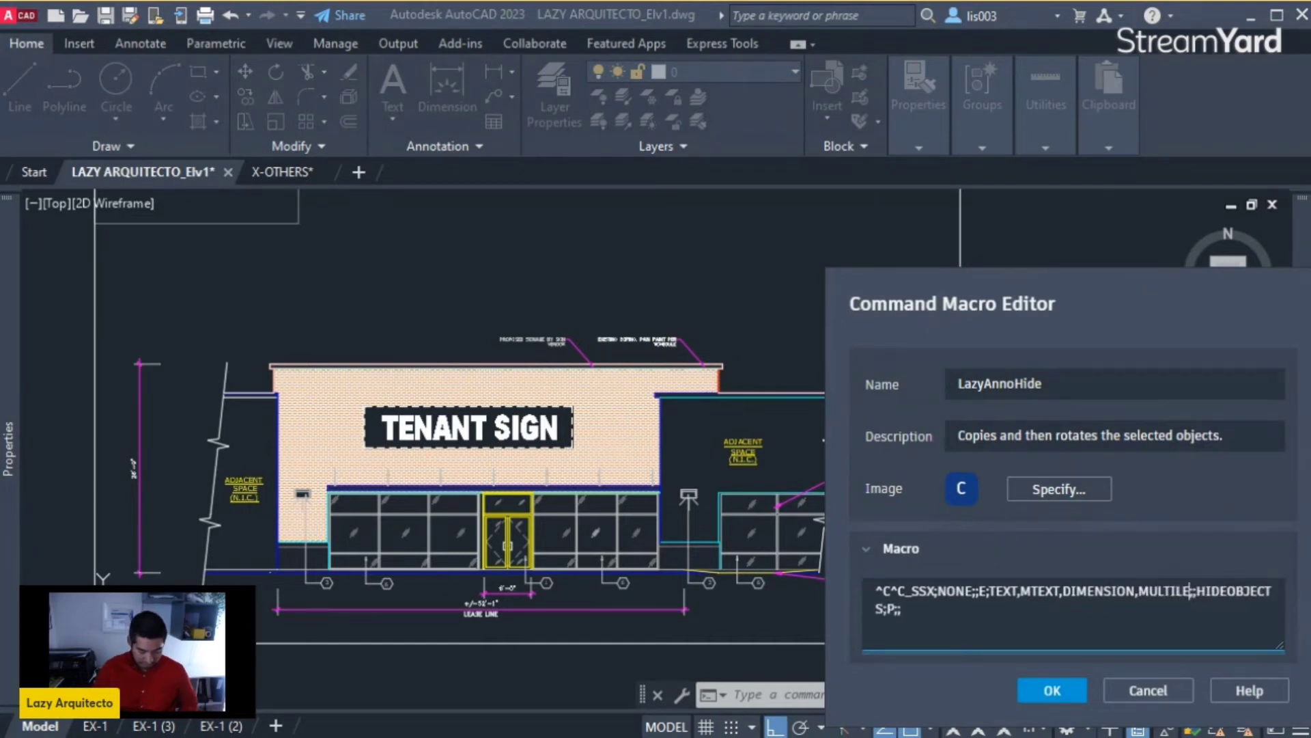
text(ADER)
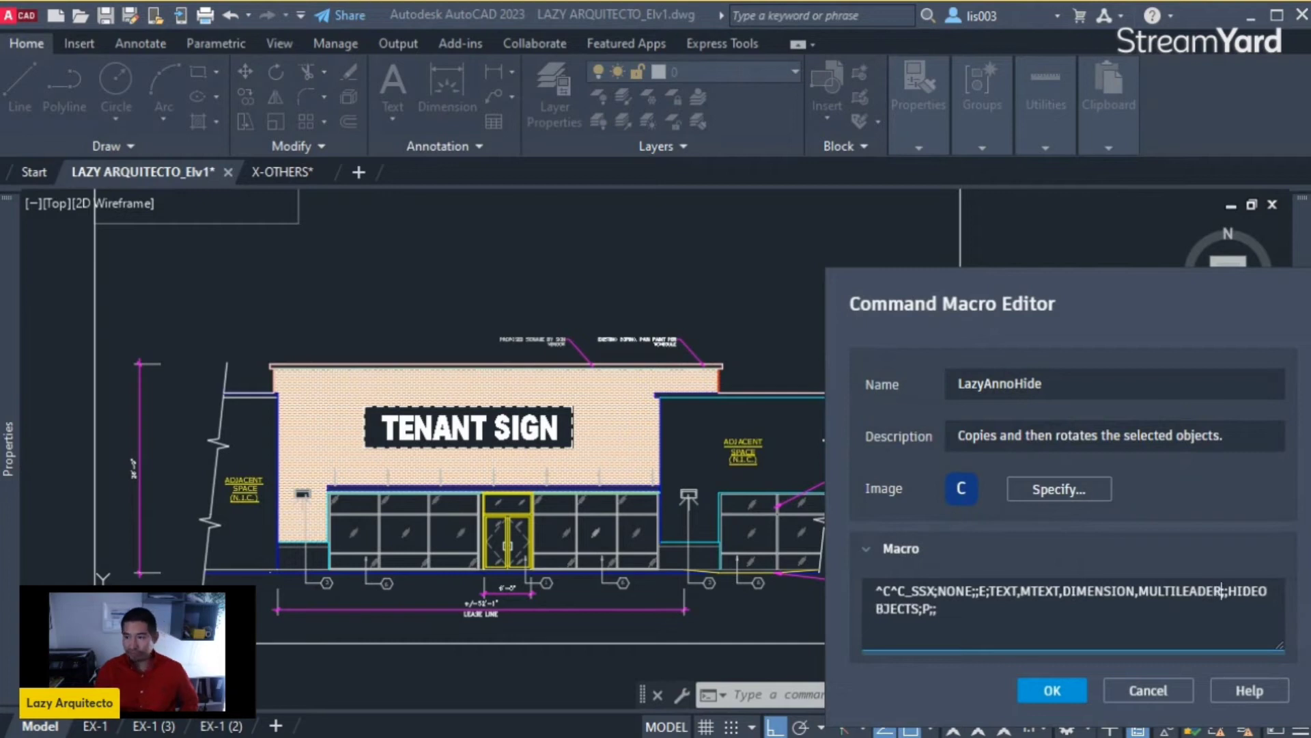
text(;)
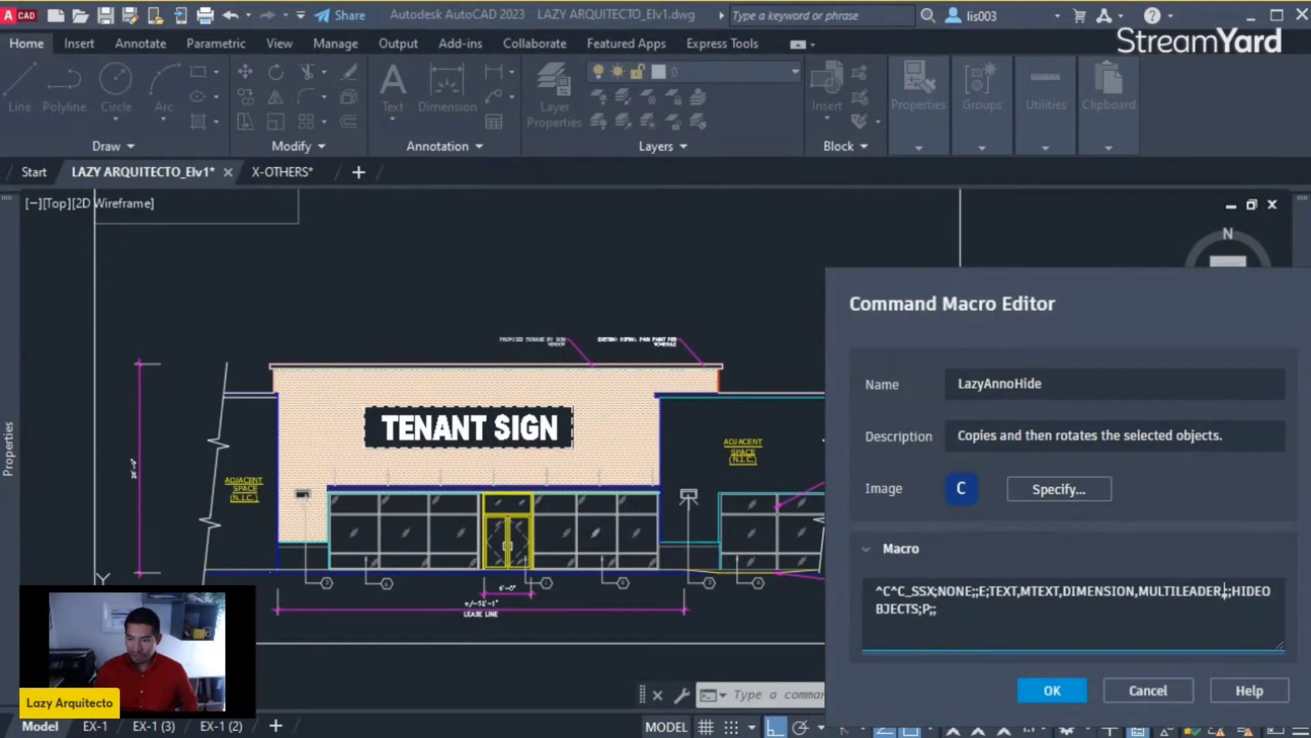
text(,ACAD_TABLE)
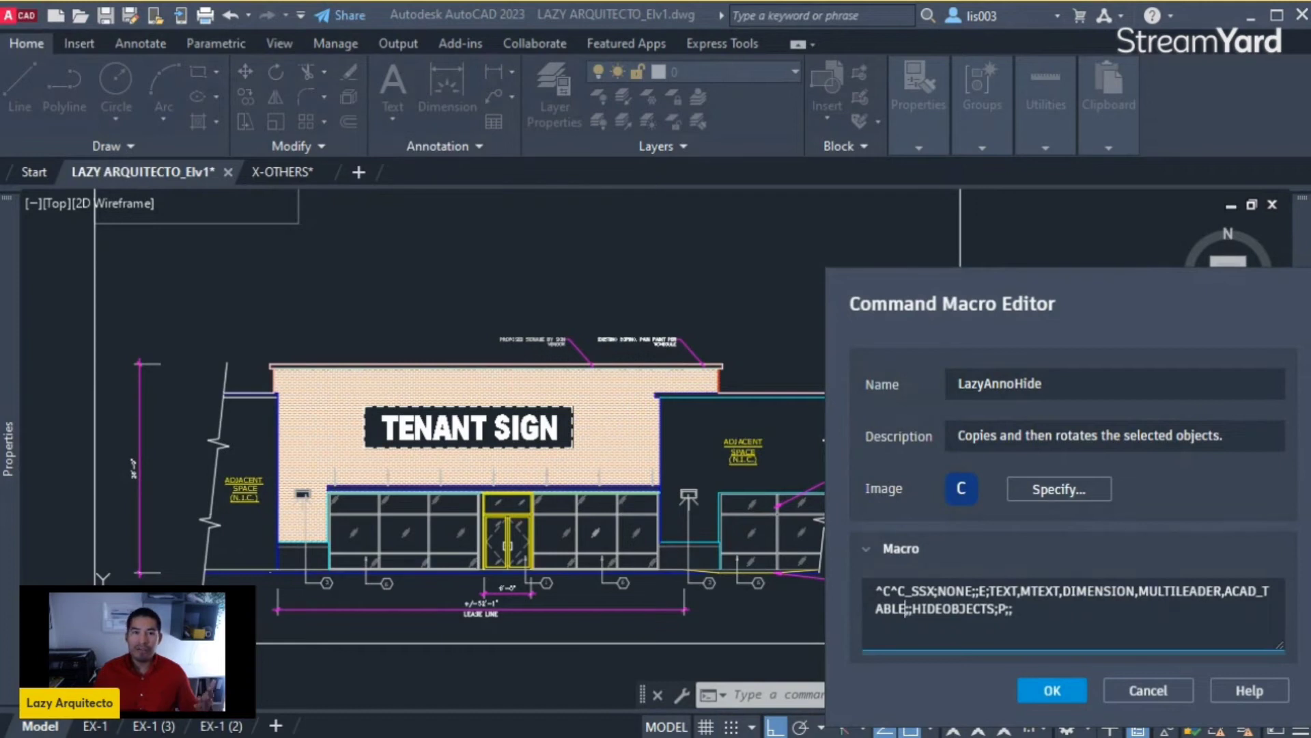
text(;)
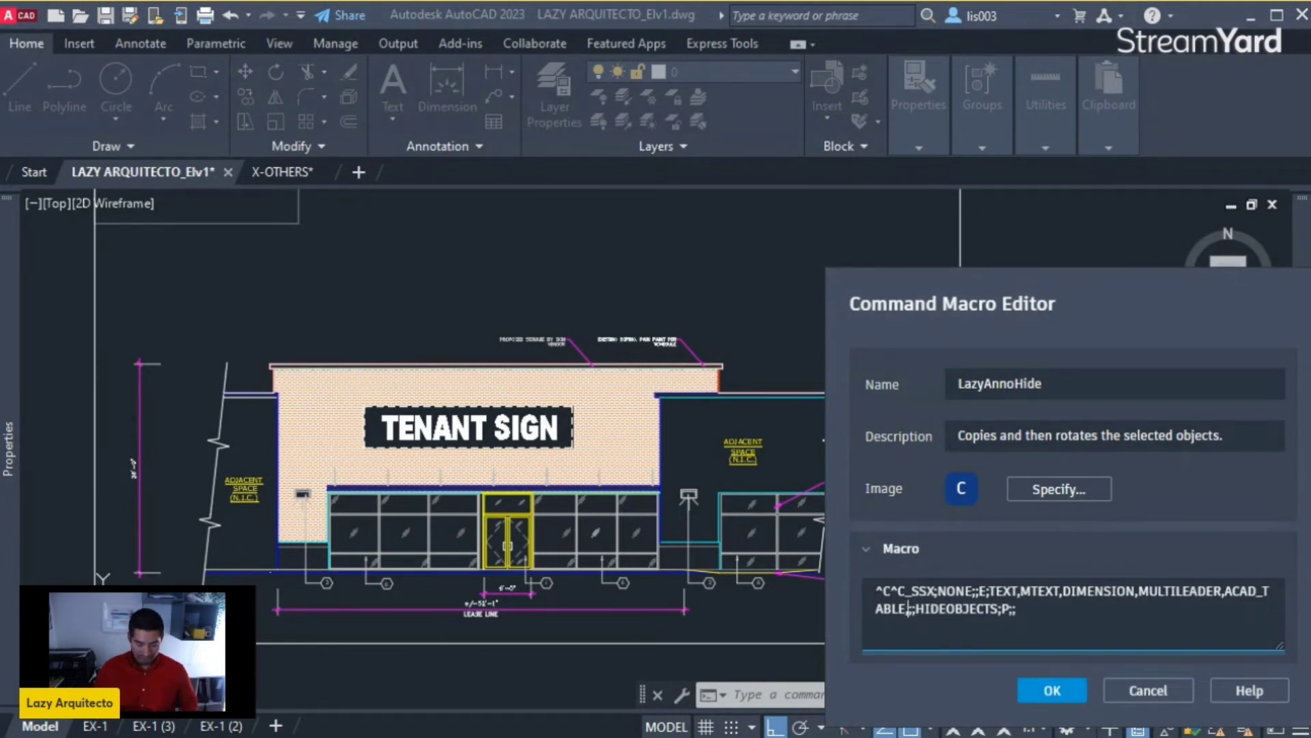
text(LEADER)
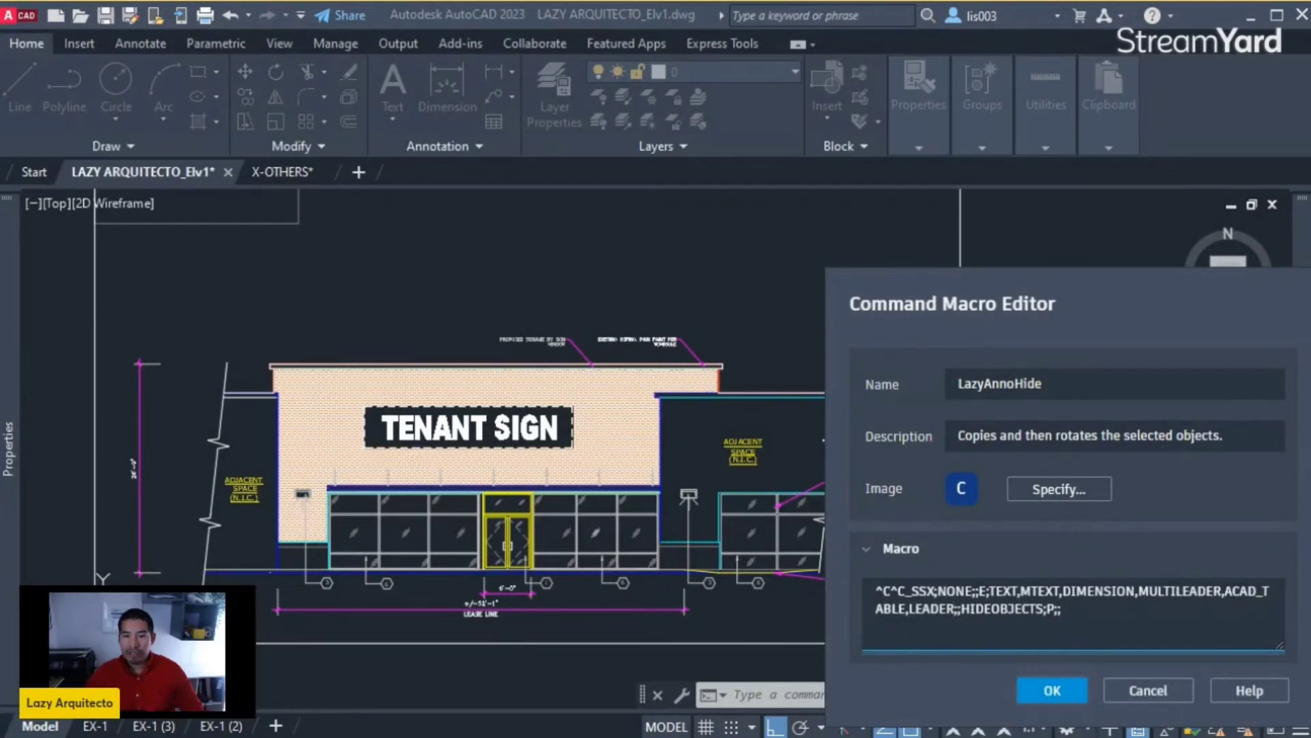
Save the edited macro and show the Command Macros palette listing LazyAnnoHide and TEST
click(1052, 689)
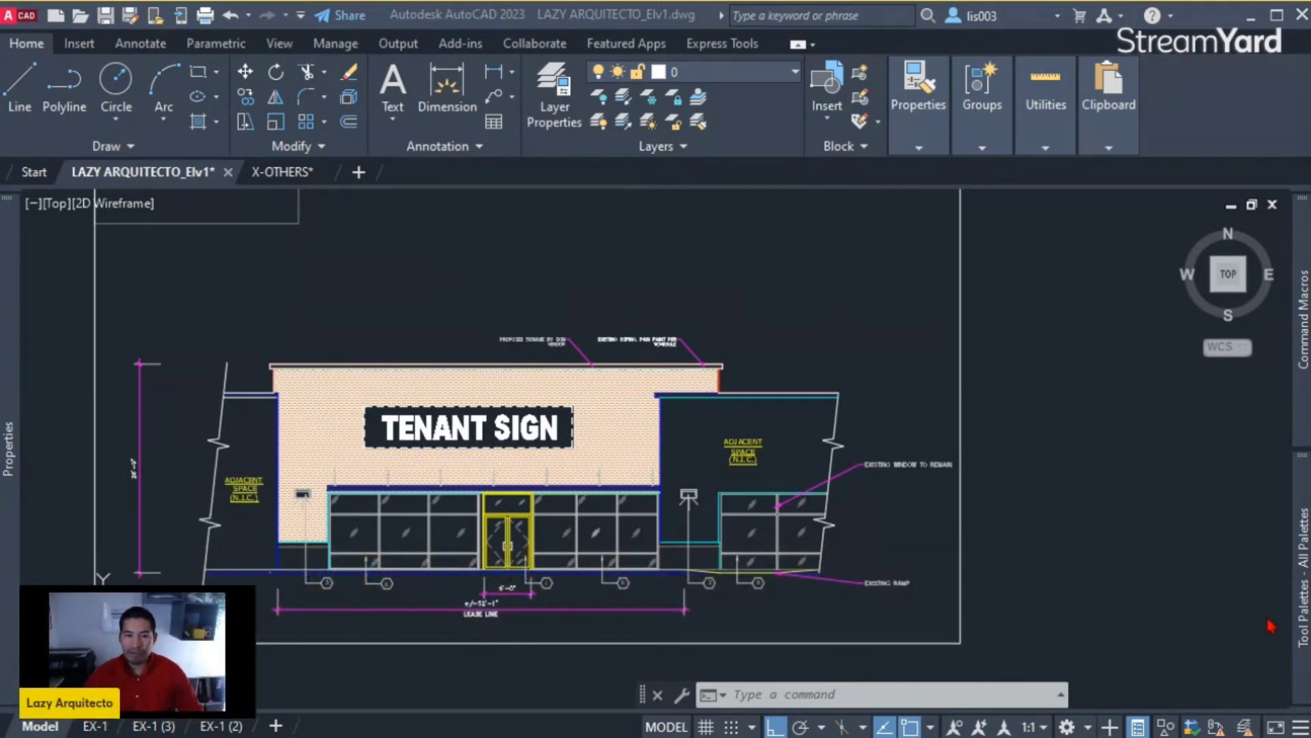
click(1171, 543)
mouse_move(1304, 328)
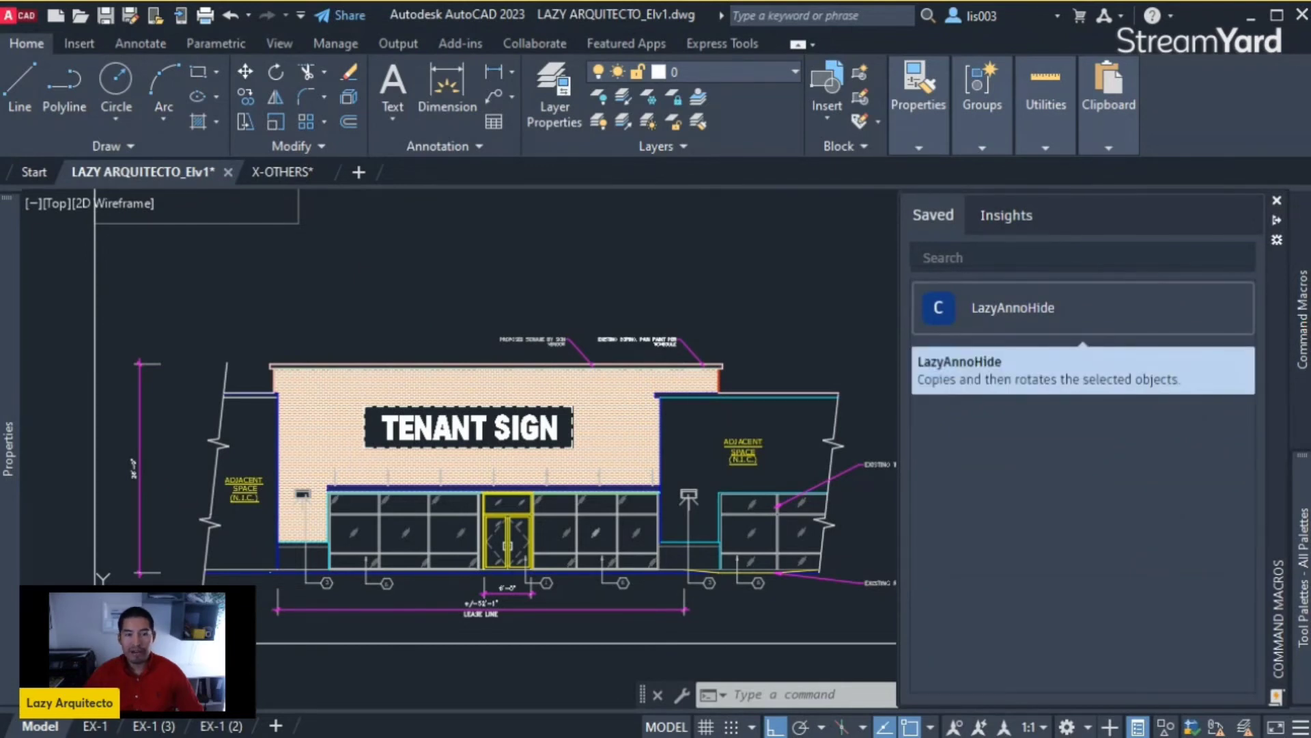
Run LazyAnnoHide so only the facade geometry and TENANT SIGN remain, then pan to review
click(1082, 317)
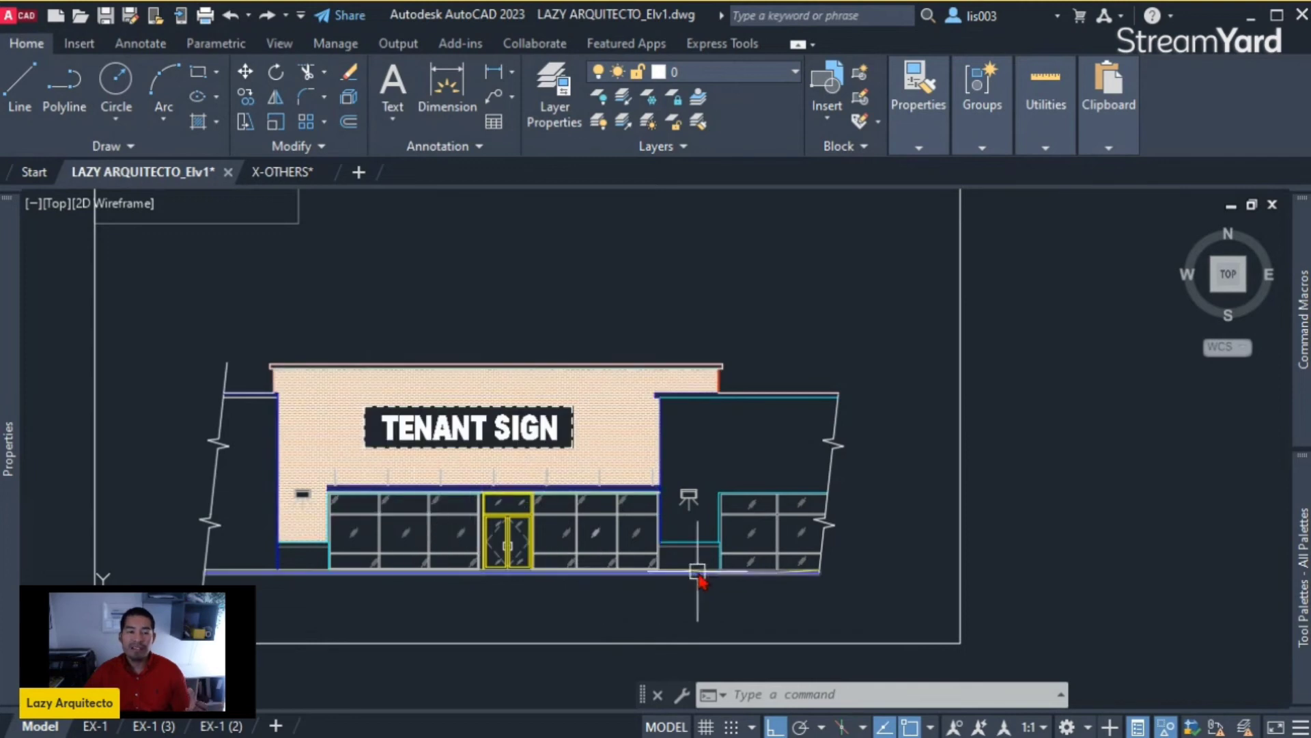
mouse_move(848, 311)
middle_down()
mouse_move(790, 367)
mouse_move(717, 551)
middle_up()
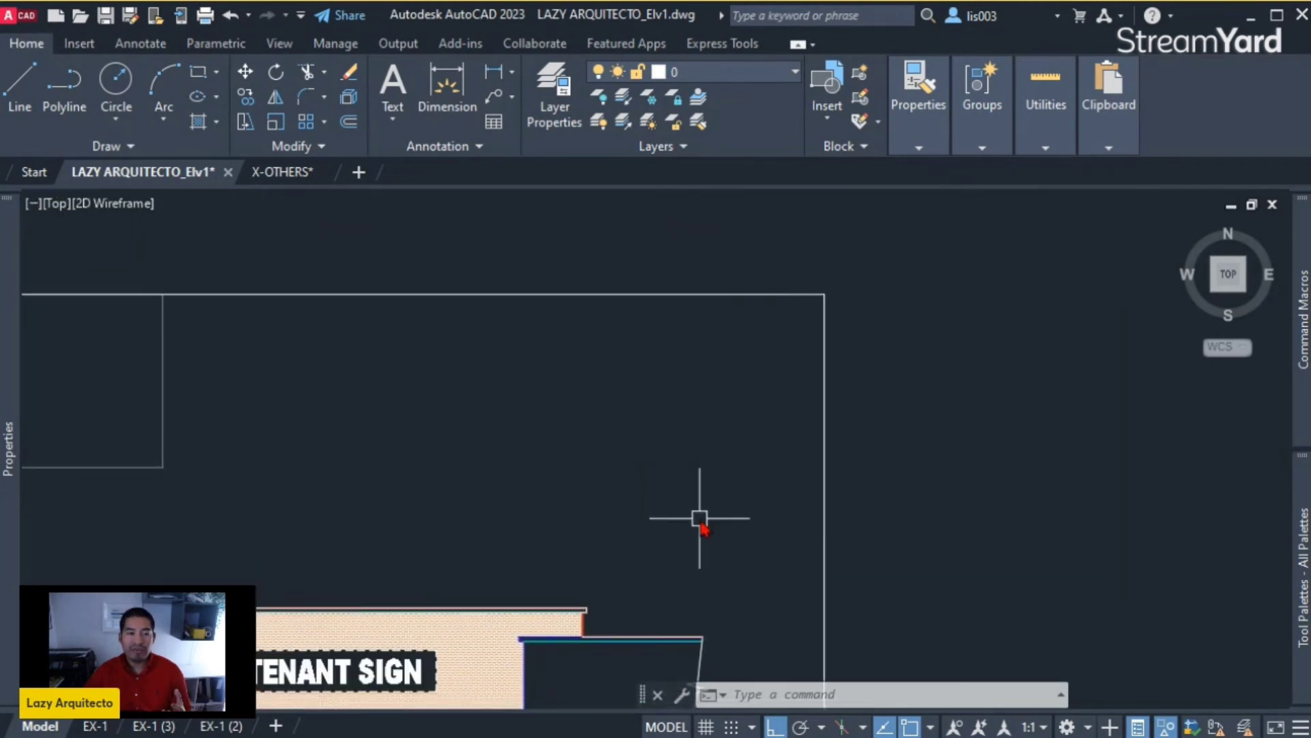
mouse_move(652, 594)
middle_down()
mouse_move(685, 418)
mouse_move(714, 368)
middle_up()
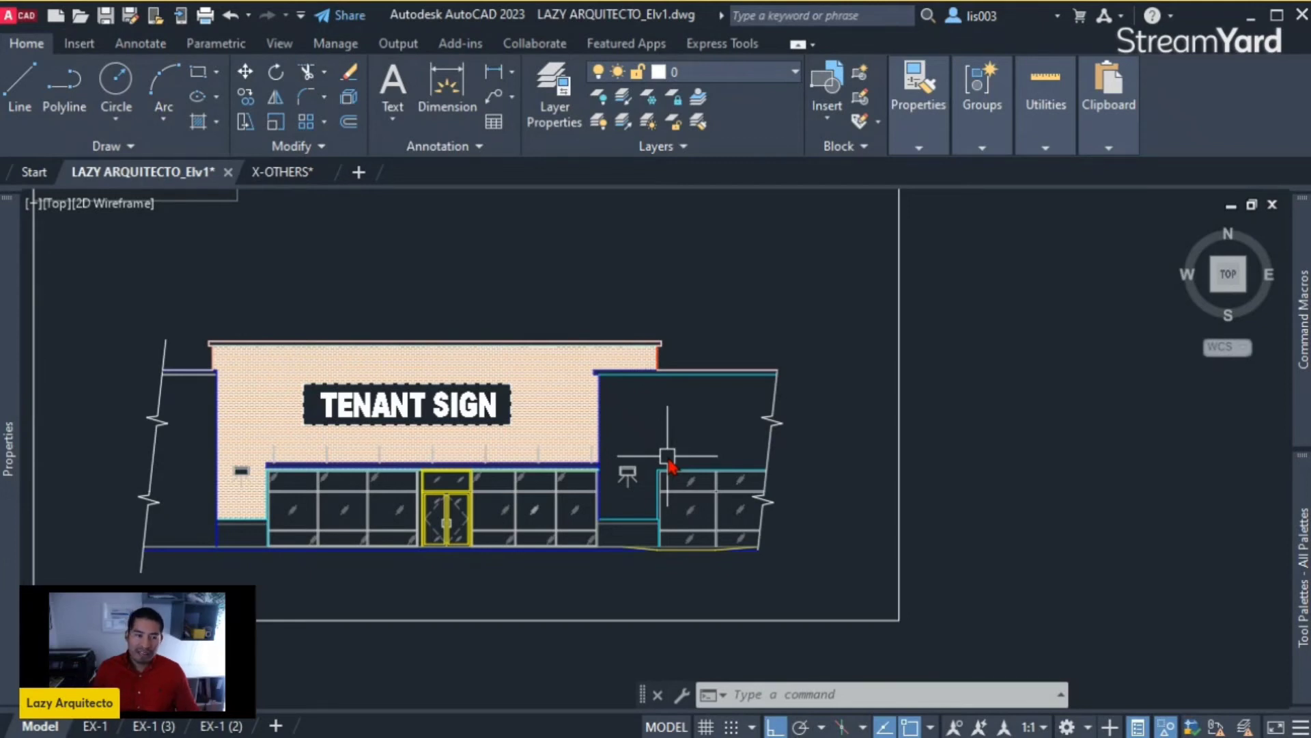
Run UNHIDE to restore all 47 hidden annotations and bring back the Command Macros palette
text(UNI)
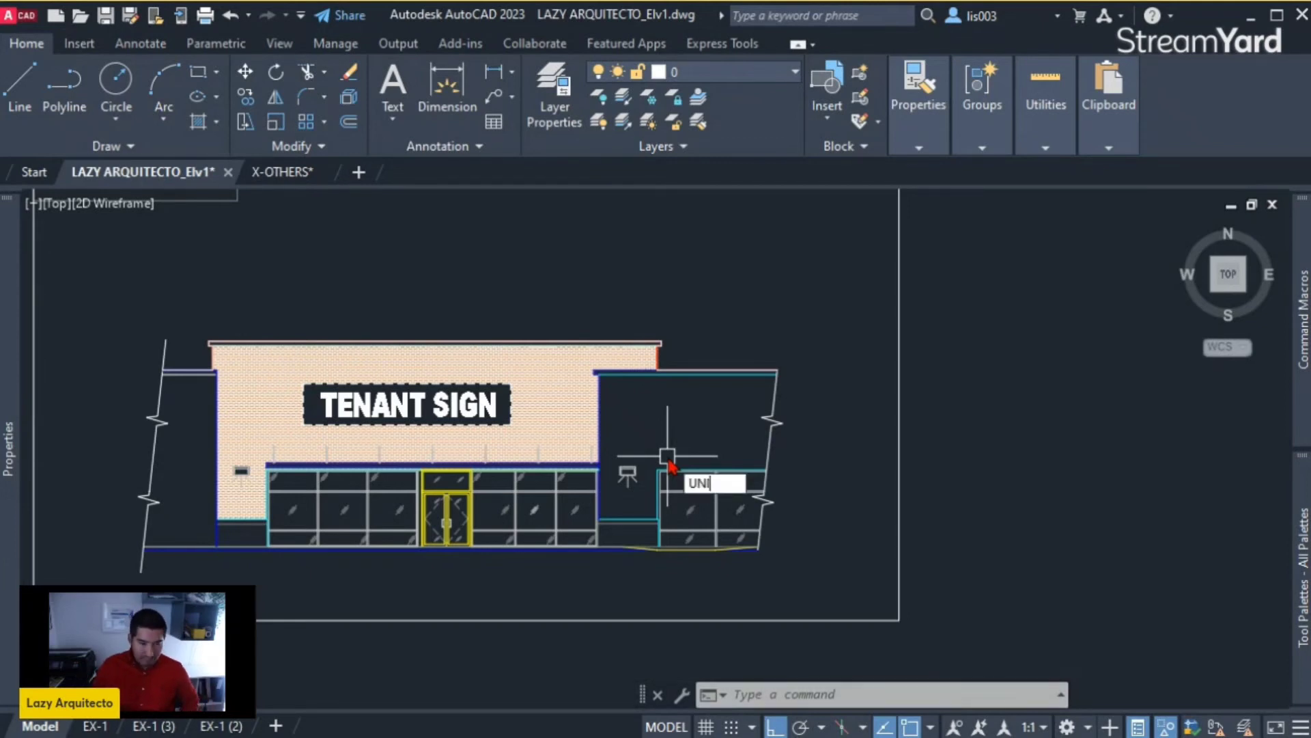
text(H)
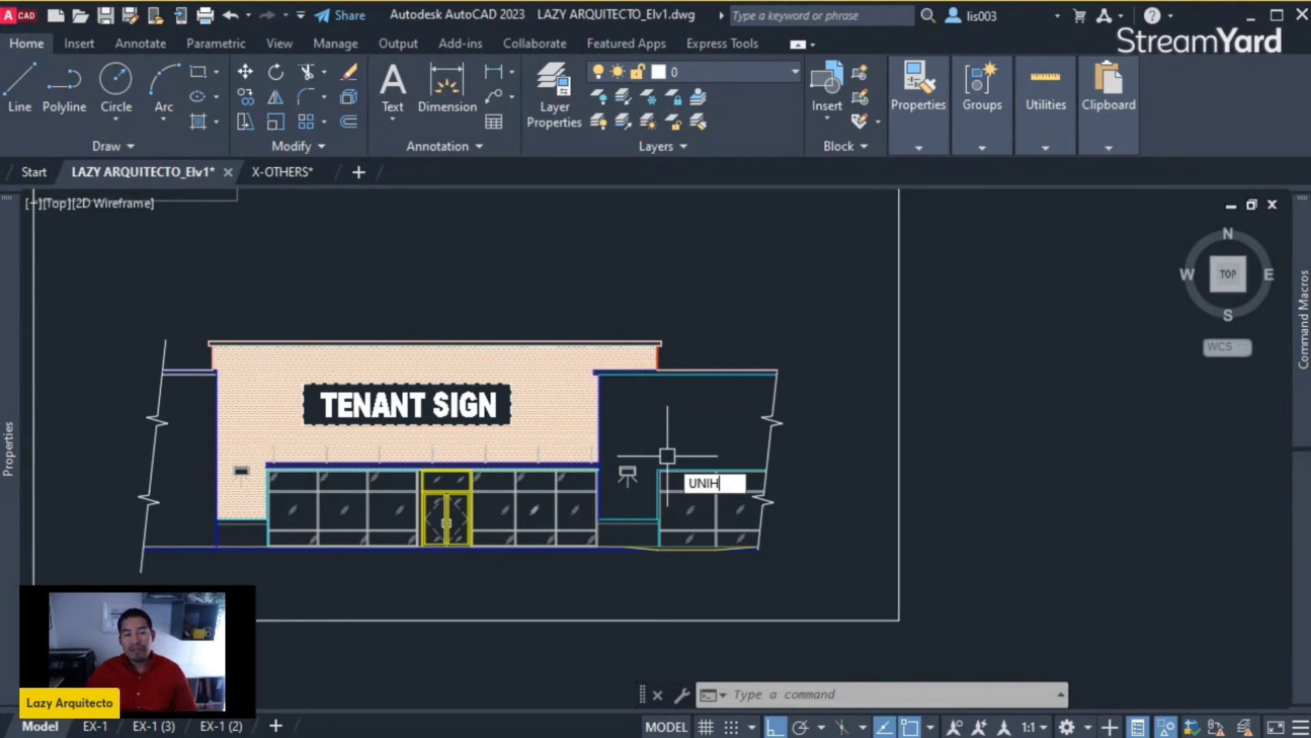
key(Return)
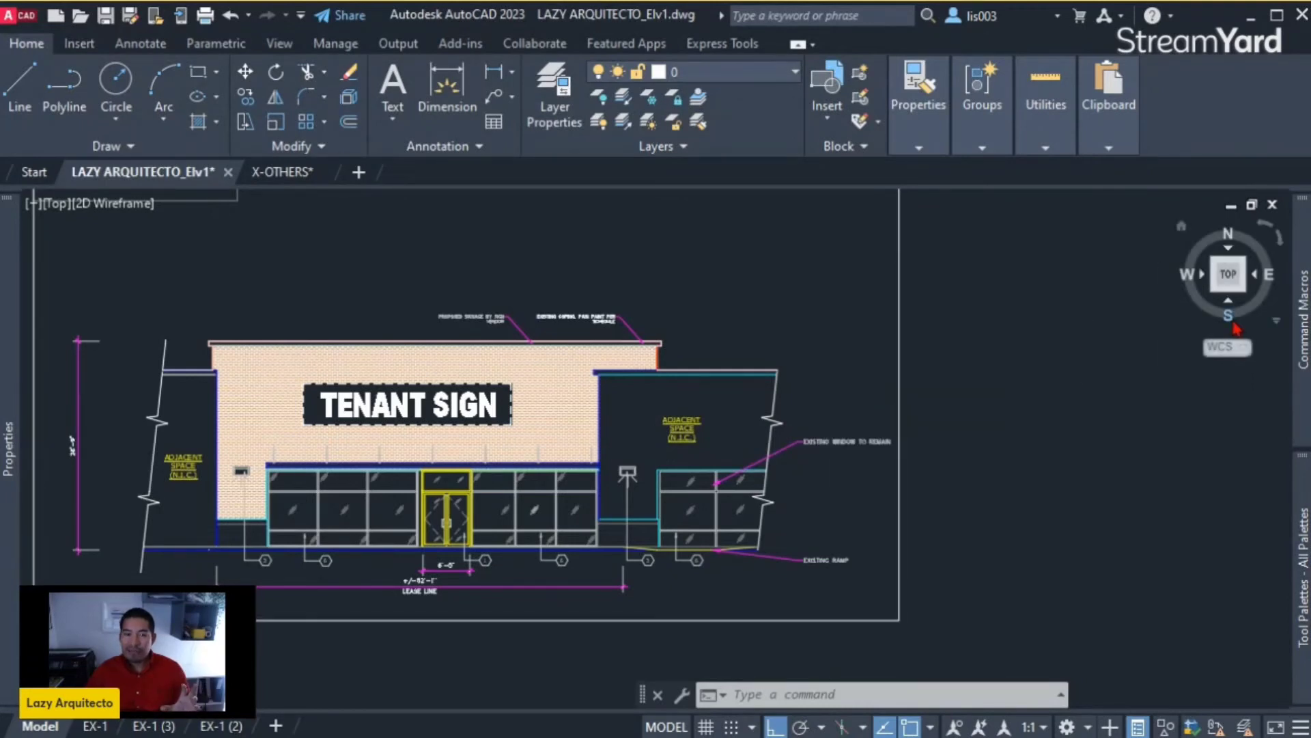
mouse_move(1304, 335)
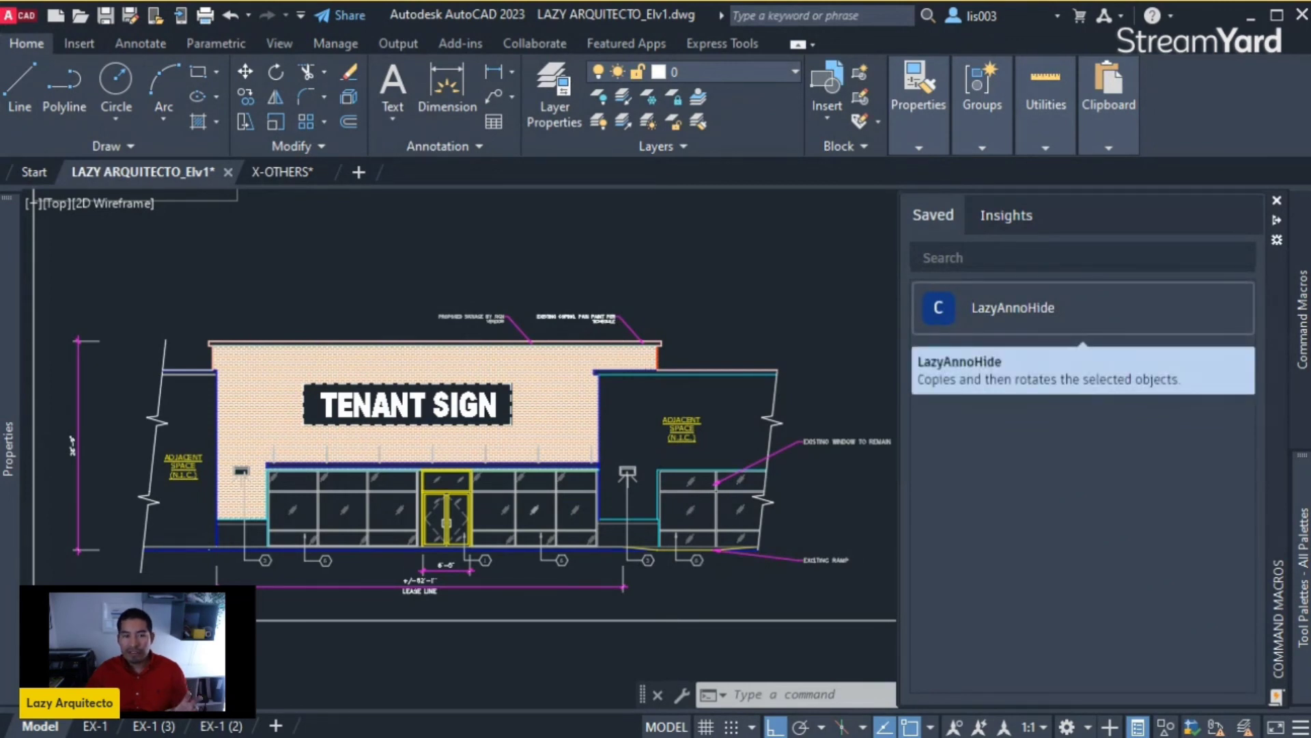
Reopen the LazyAnnoHide macro in the Command Macro Editor, check its command string, and save it
right_click(1028, 318)
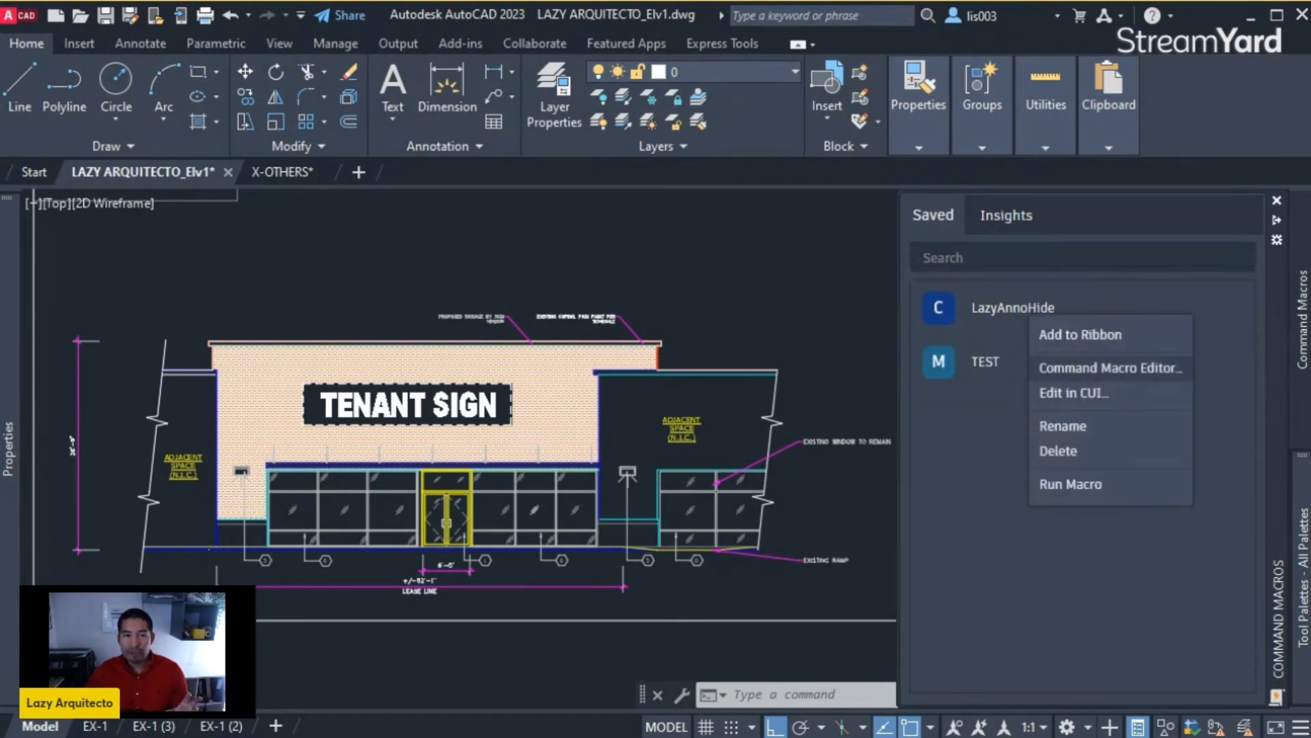
click(1083, 372)
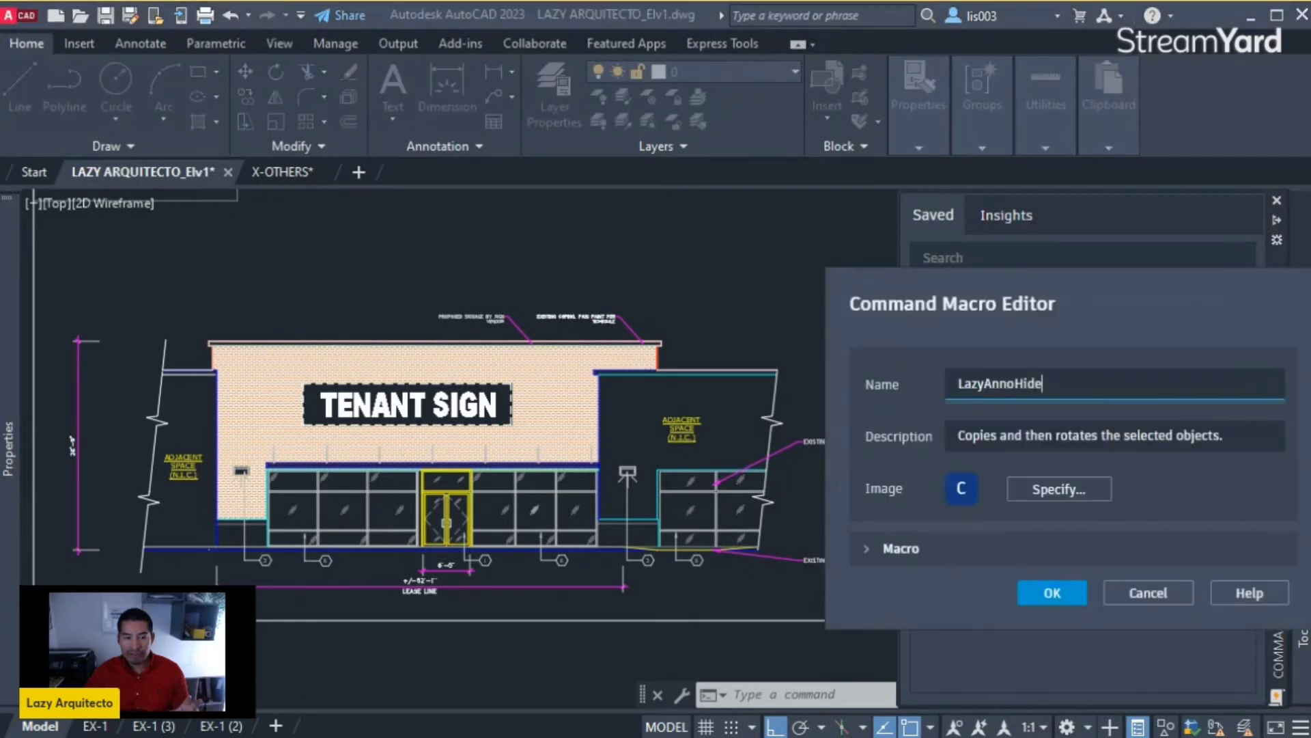
click(900, 548)
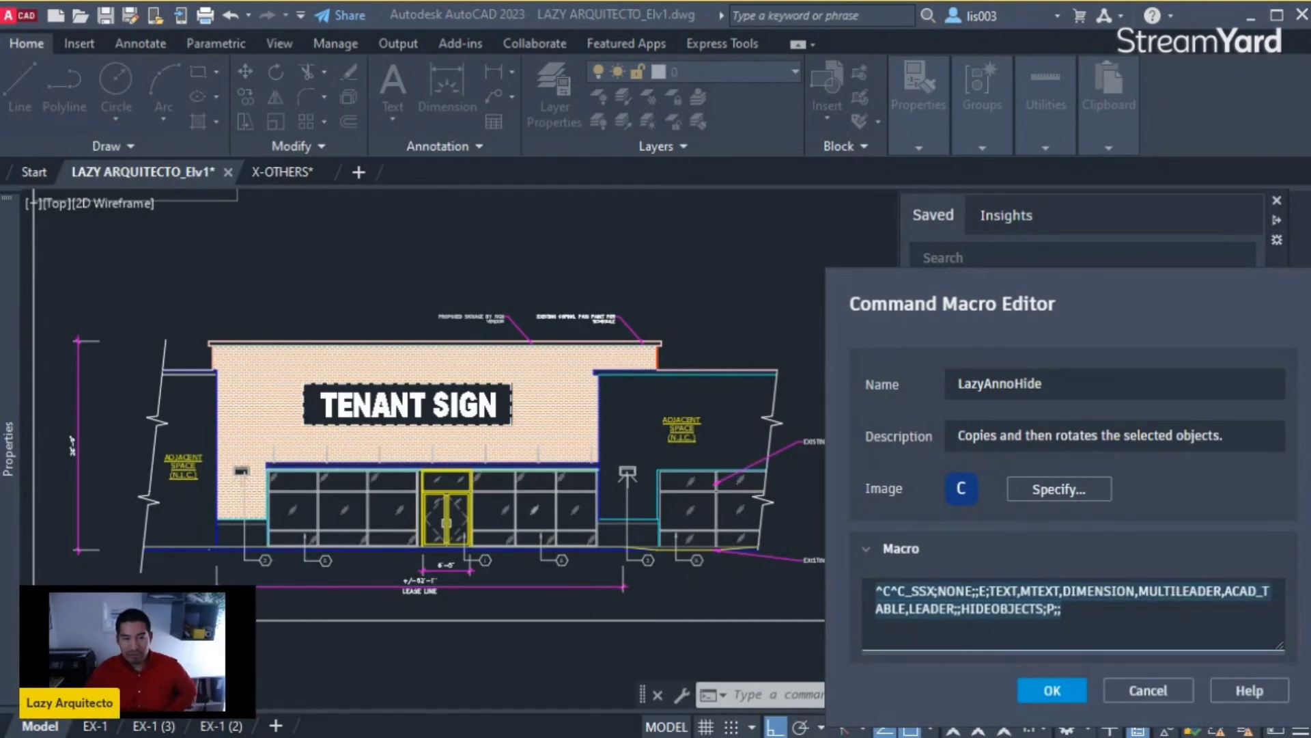
click(1072, 625)
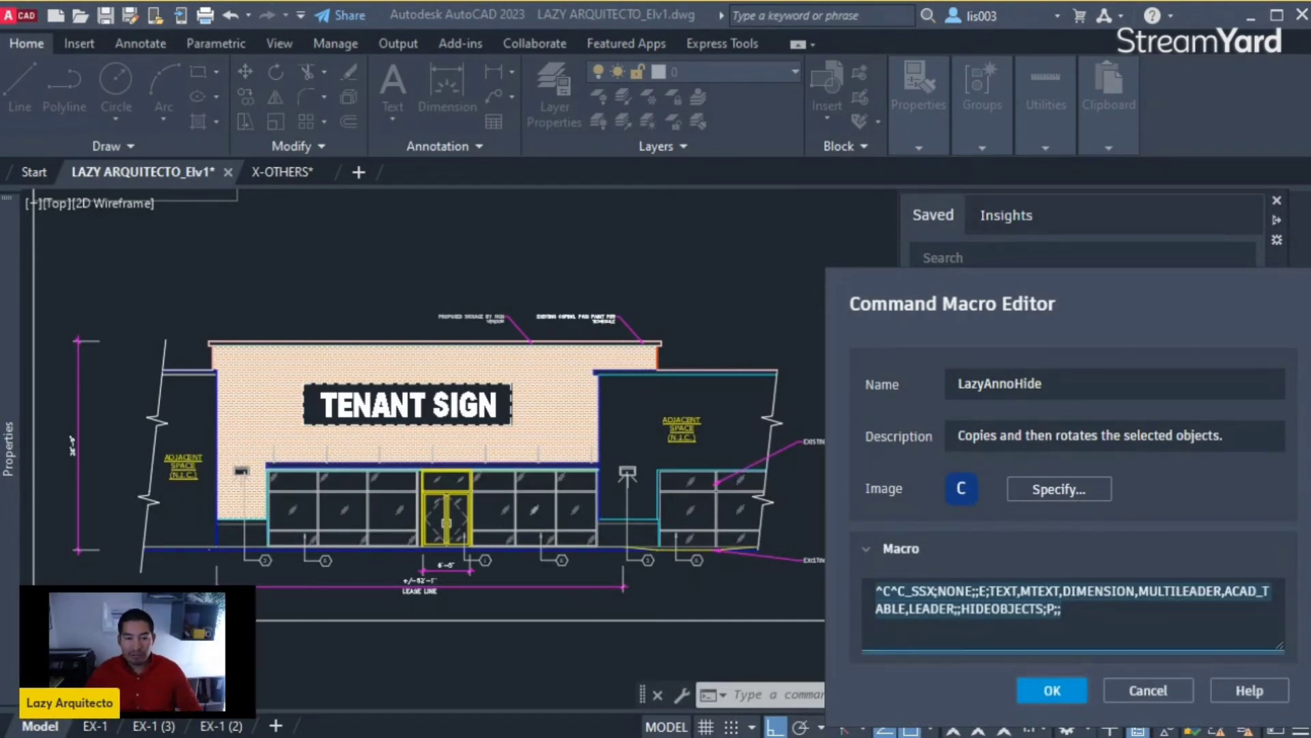
key(Return)
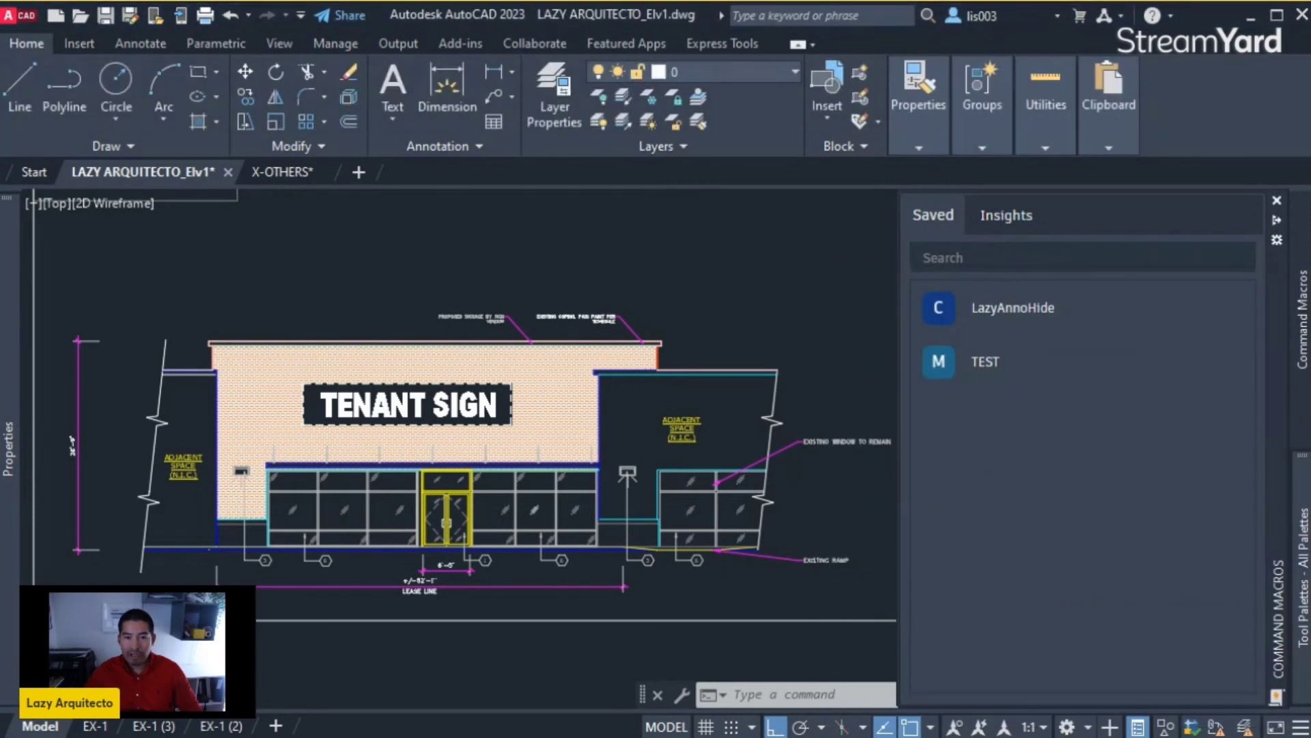
mouse_move(1295, 522)
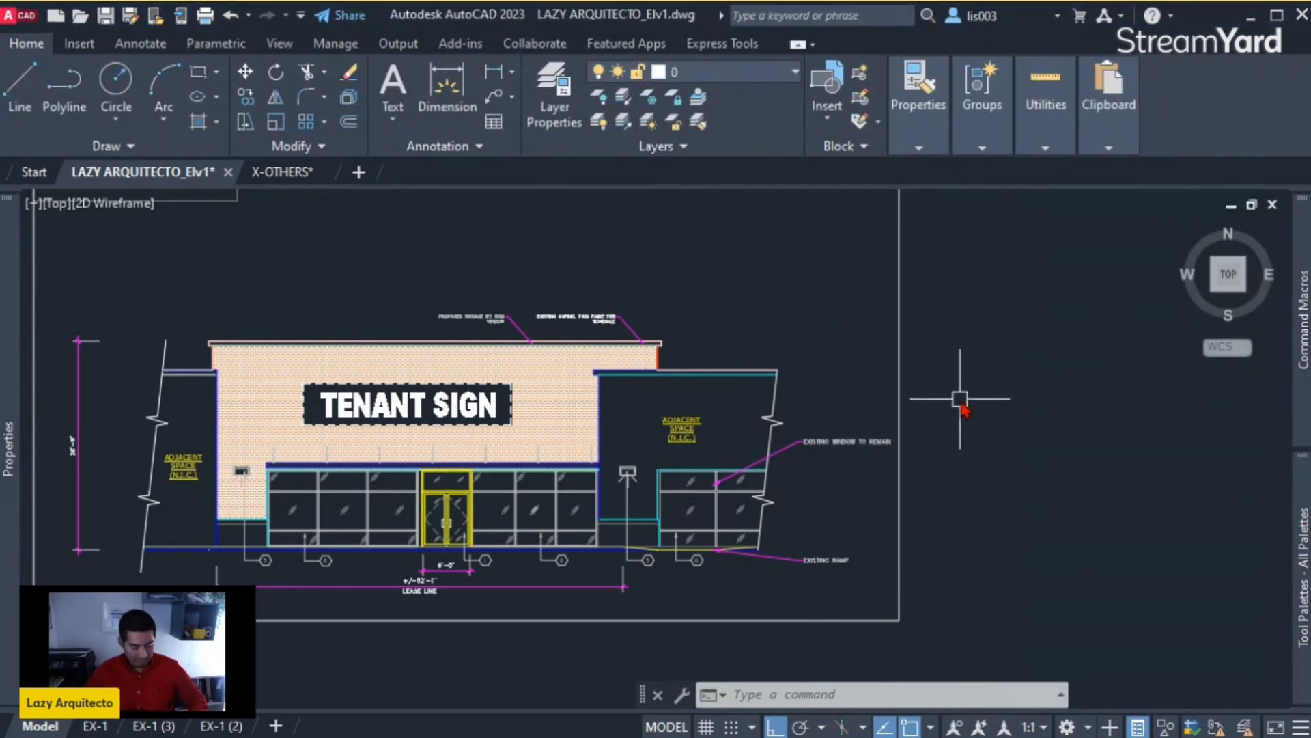
Create a new tool palette named Macros and move its tab to the top
key(ctrl+3)
key(ctrl+3)
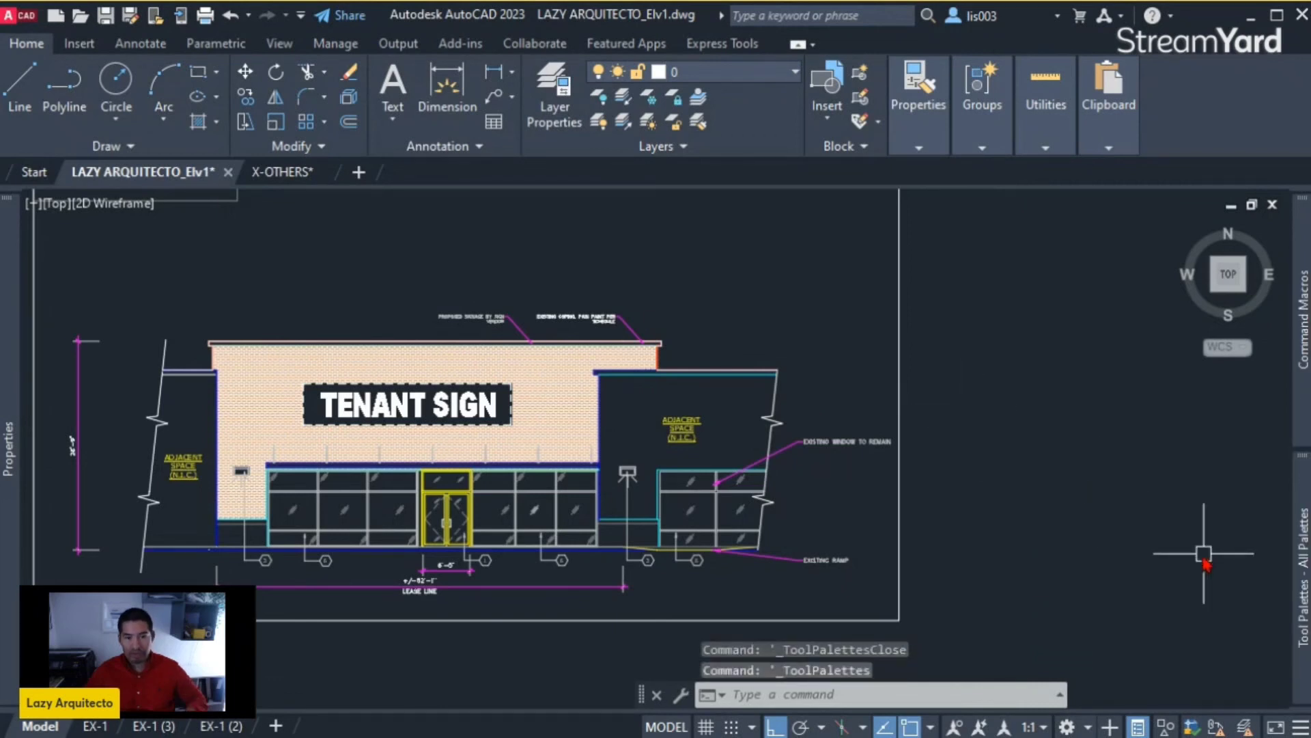
mouse_move(1306, 551)
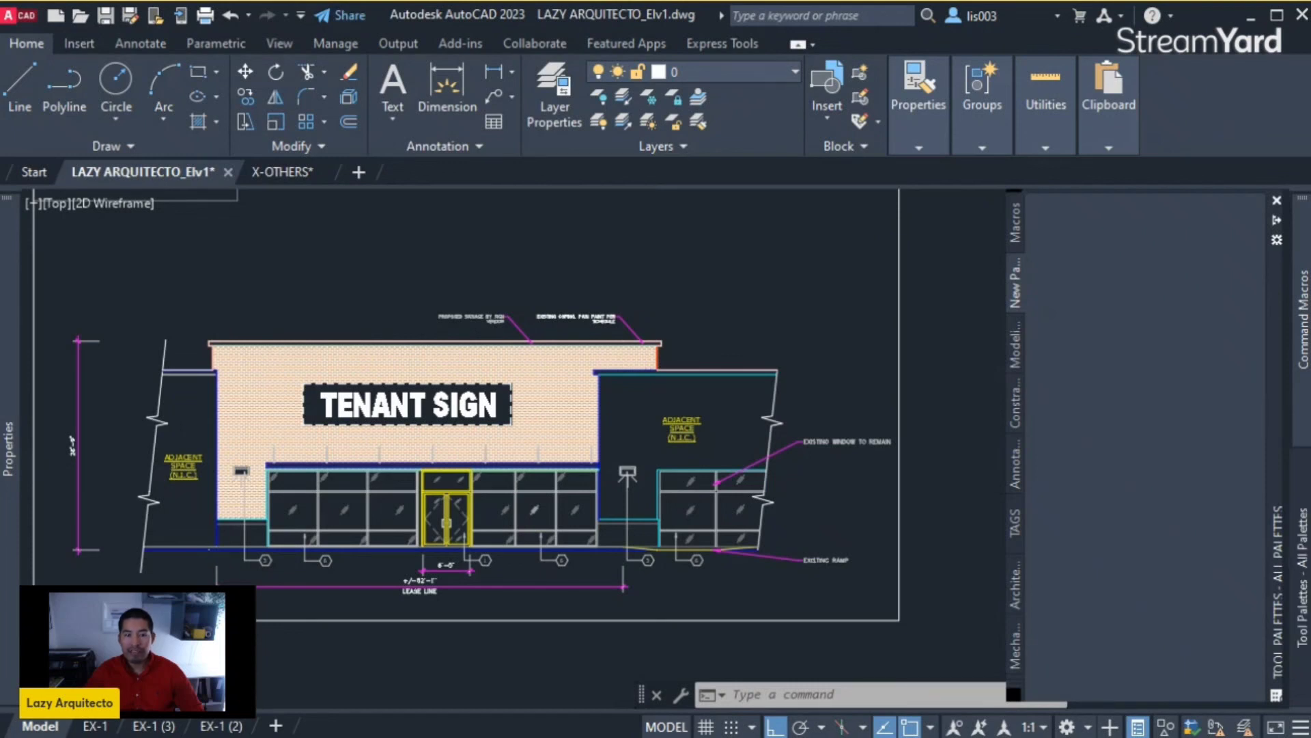
right_click(1038, 294)
click(1077, 468)
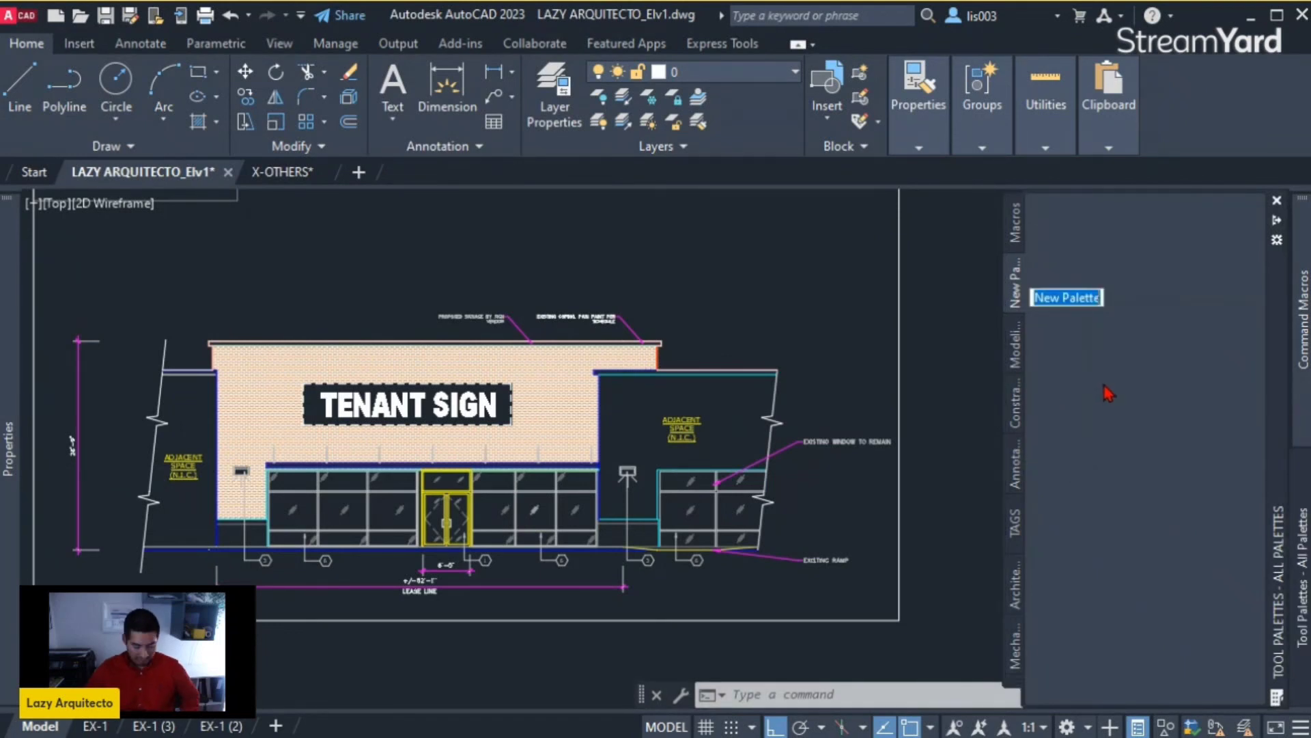
text(Macros)
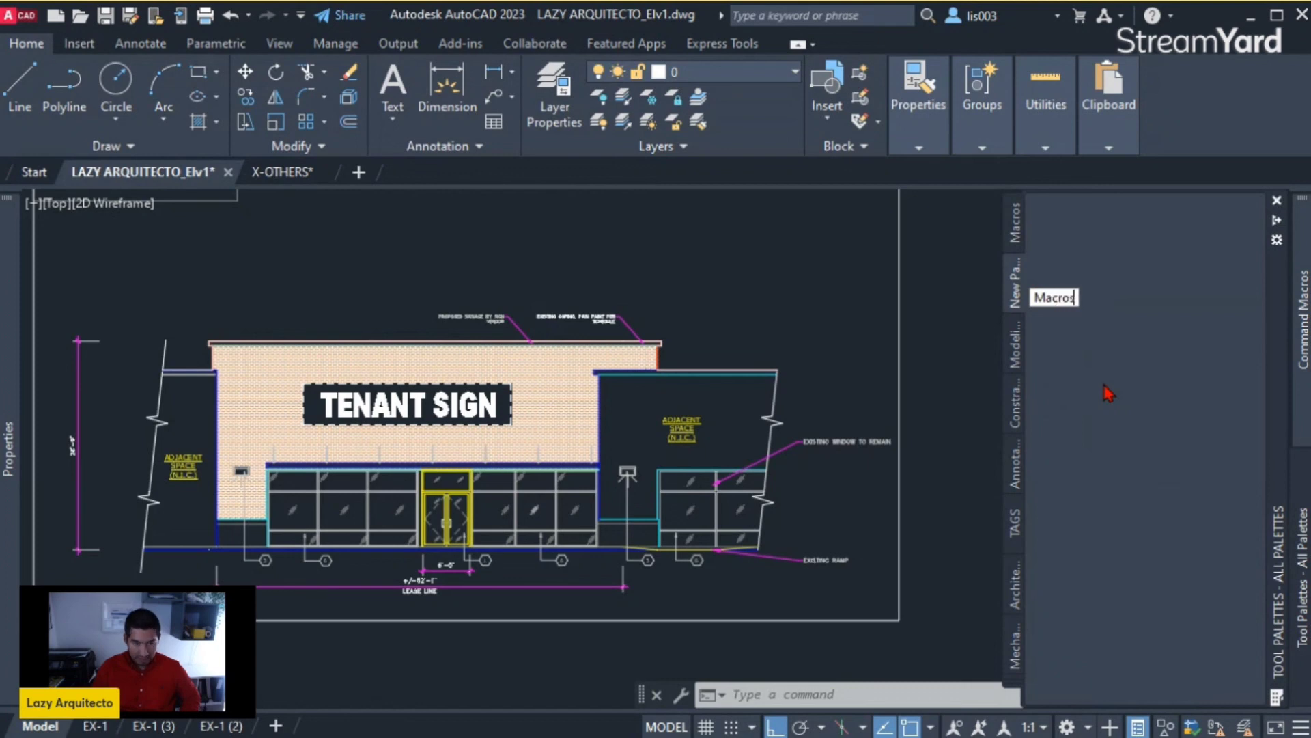
key(Return)
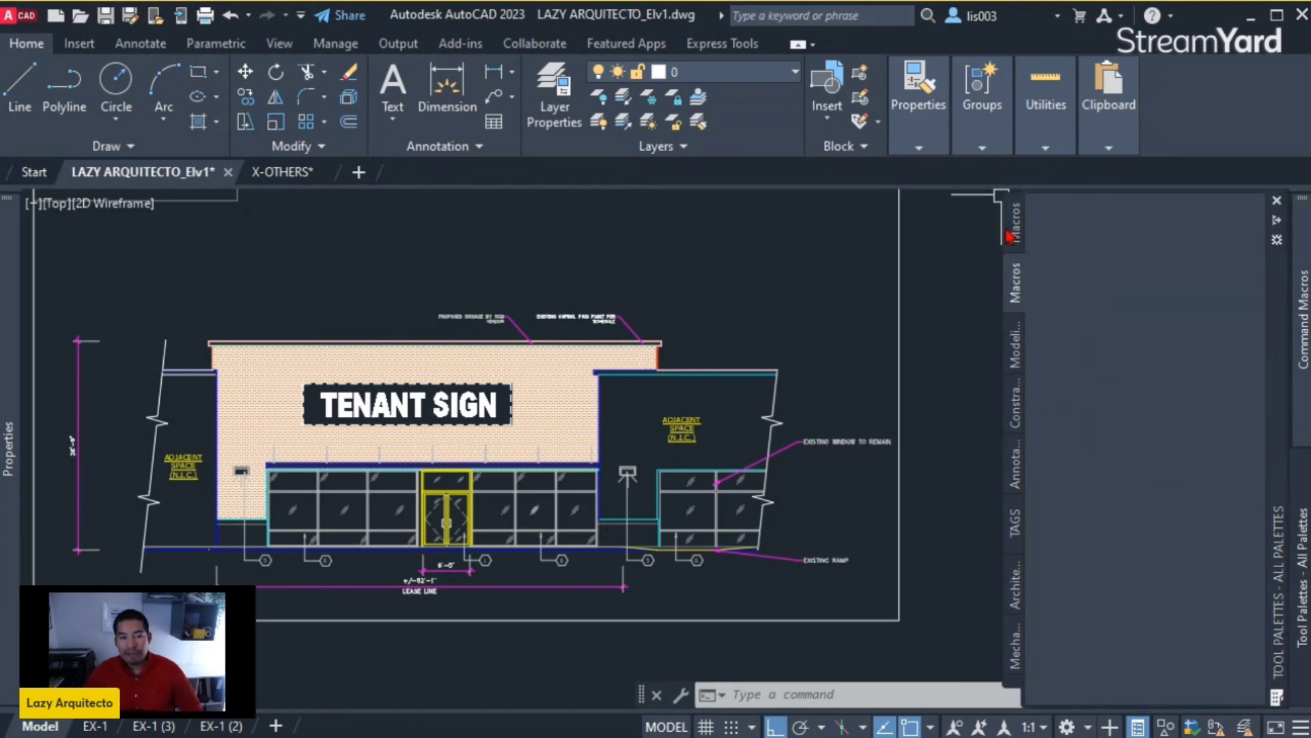
drag(1009, 236, 1012, 219)
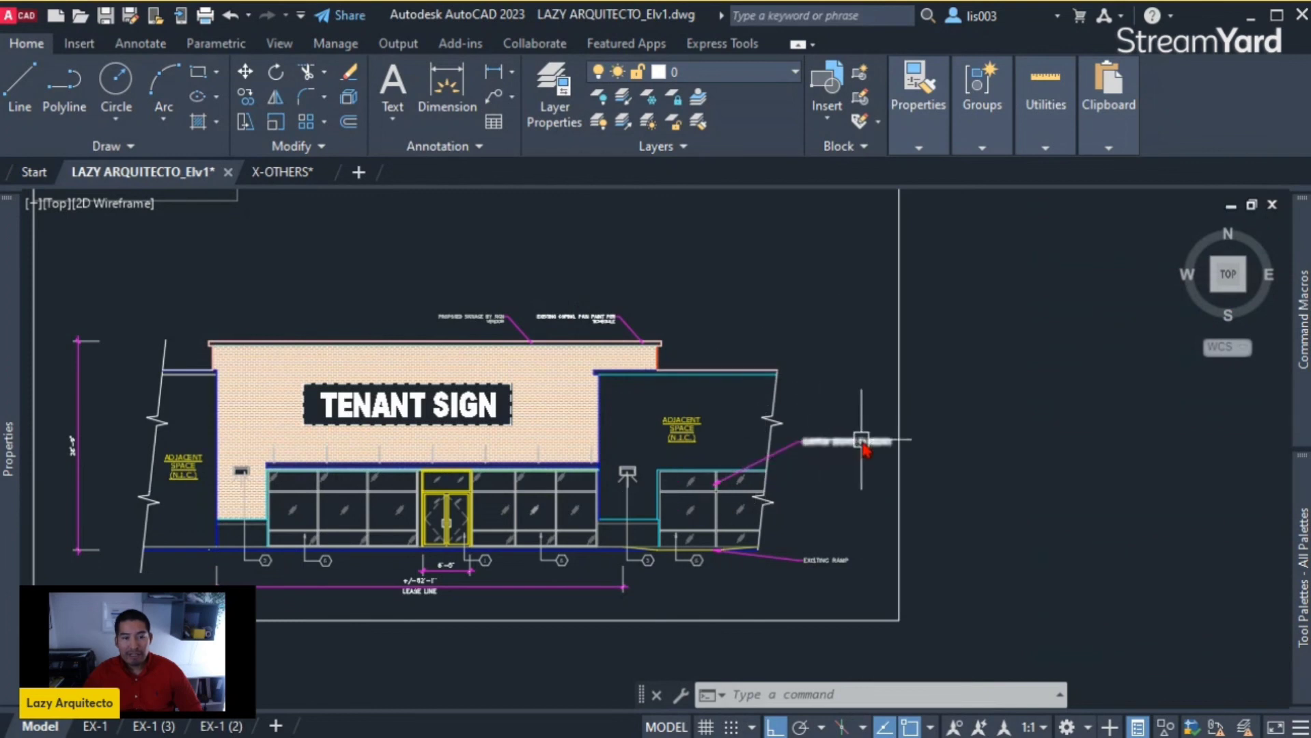
Add a Dtext tool to the Macros palette from the EXISTING WINDOW TO REMAIN note
click(857, 441)
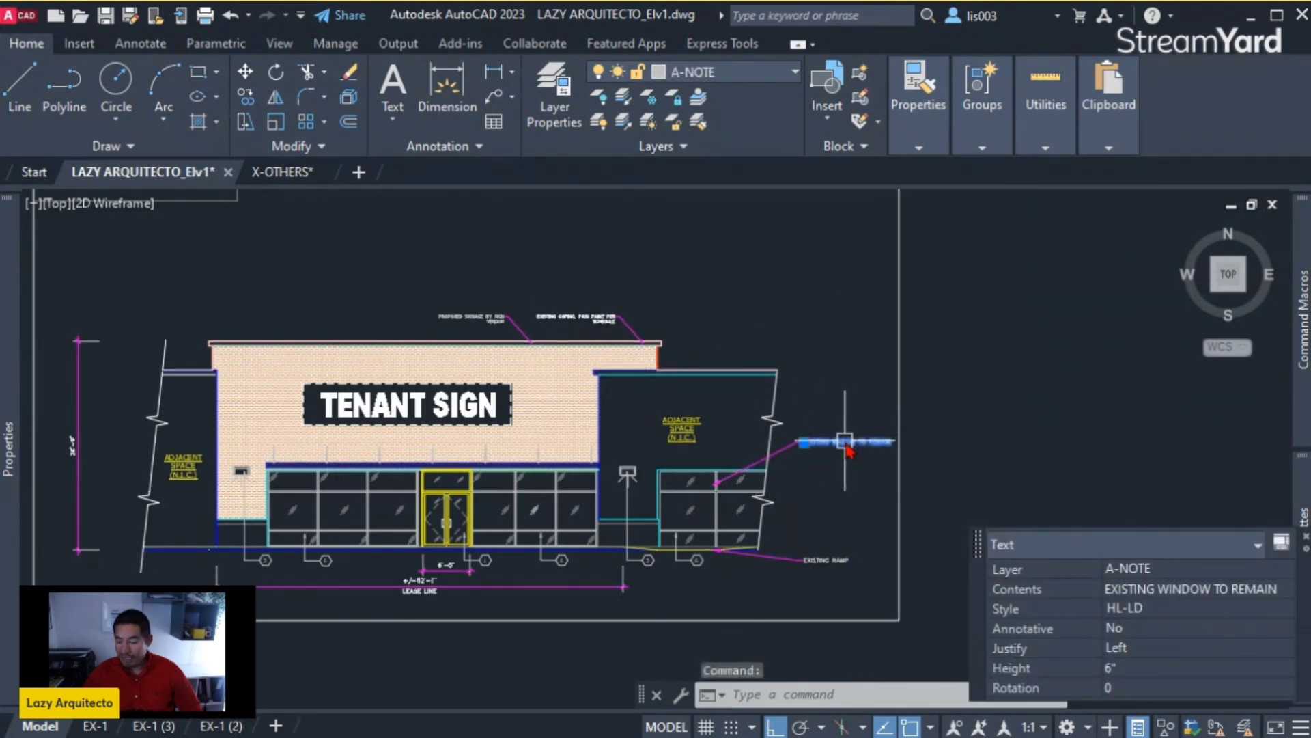
key(Escape)
key(Escape)
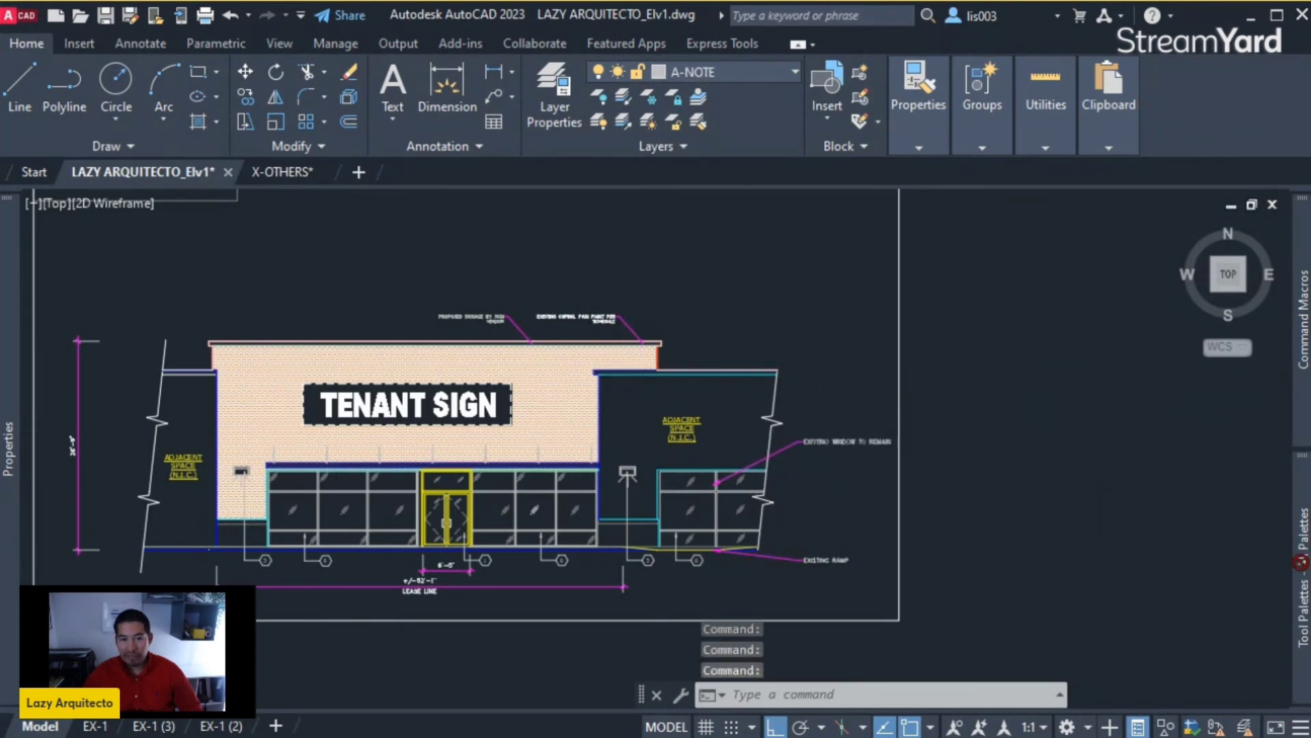
drag(1093, 205, 1090, 211)
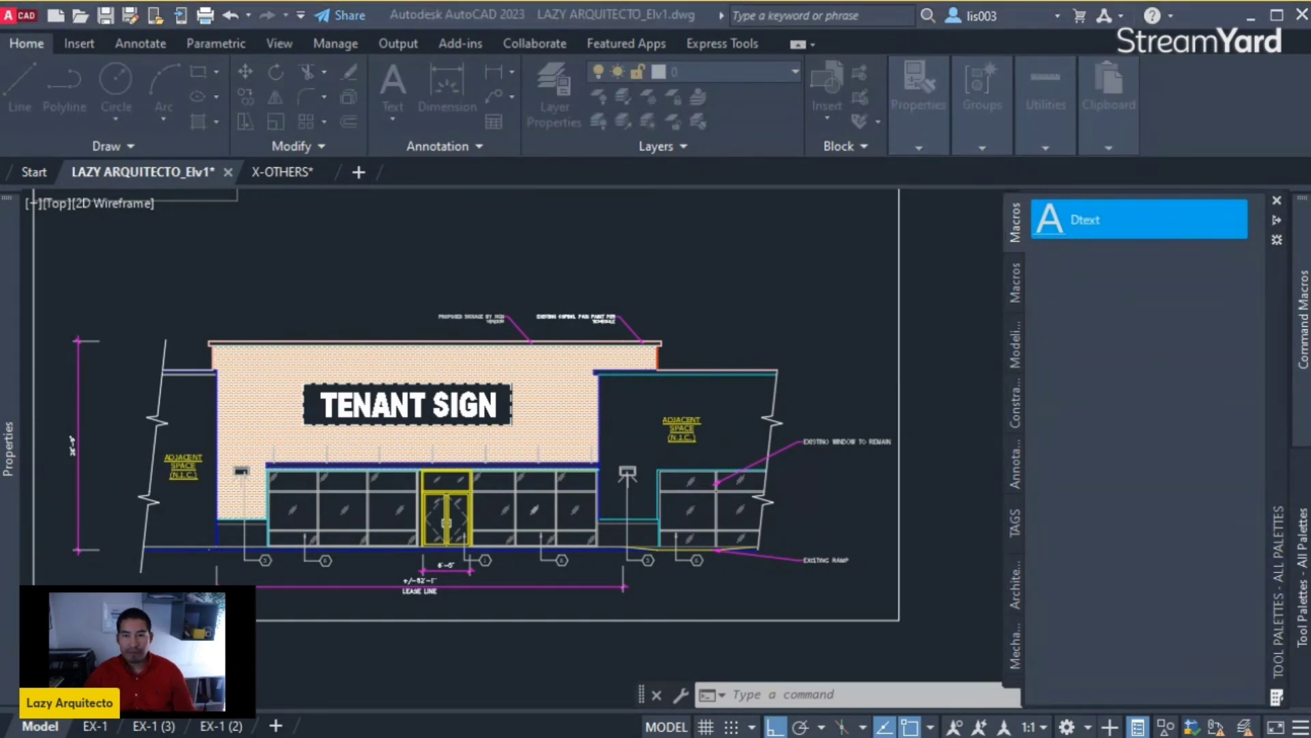
Rename the Dtext tool LazyAnnoHide and replace its command string with the pasted annotation-hiding macro
key(ctrl+3)
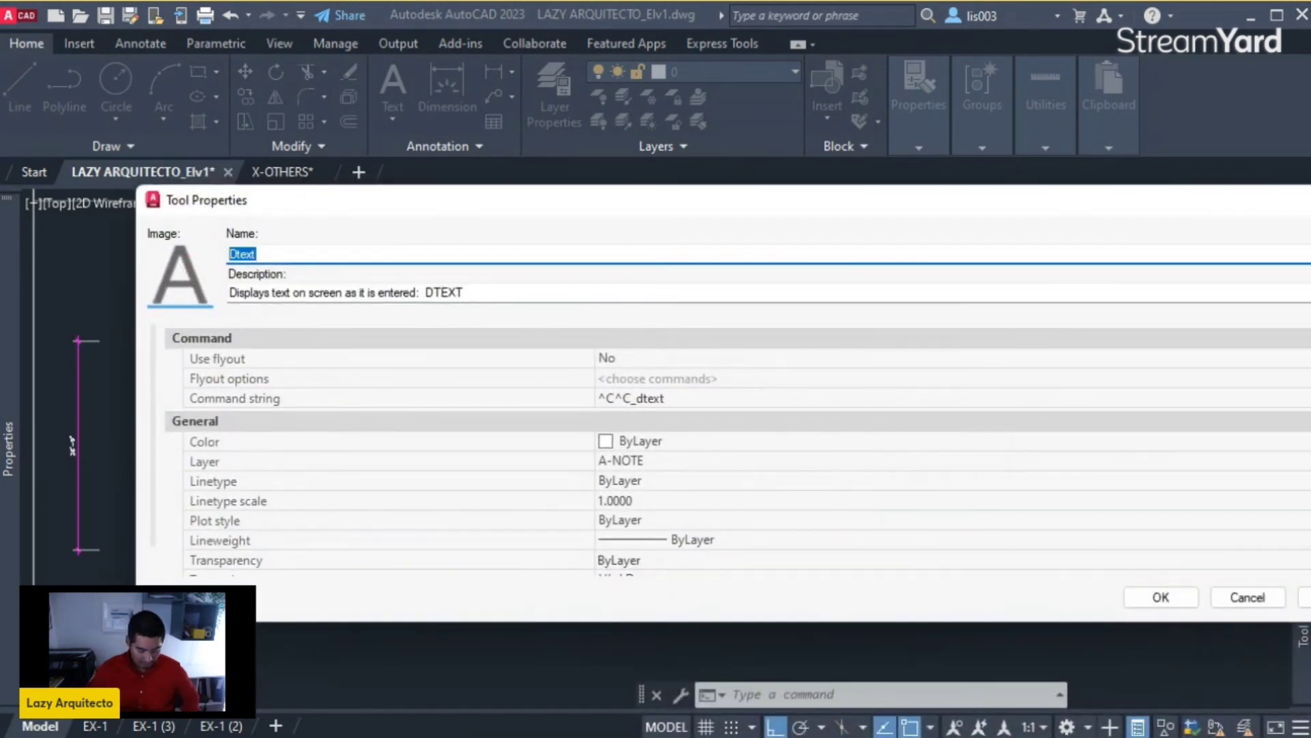
text(Lazy)
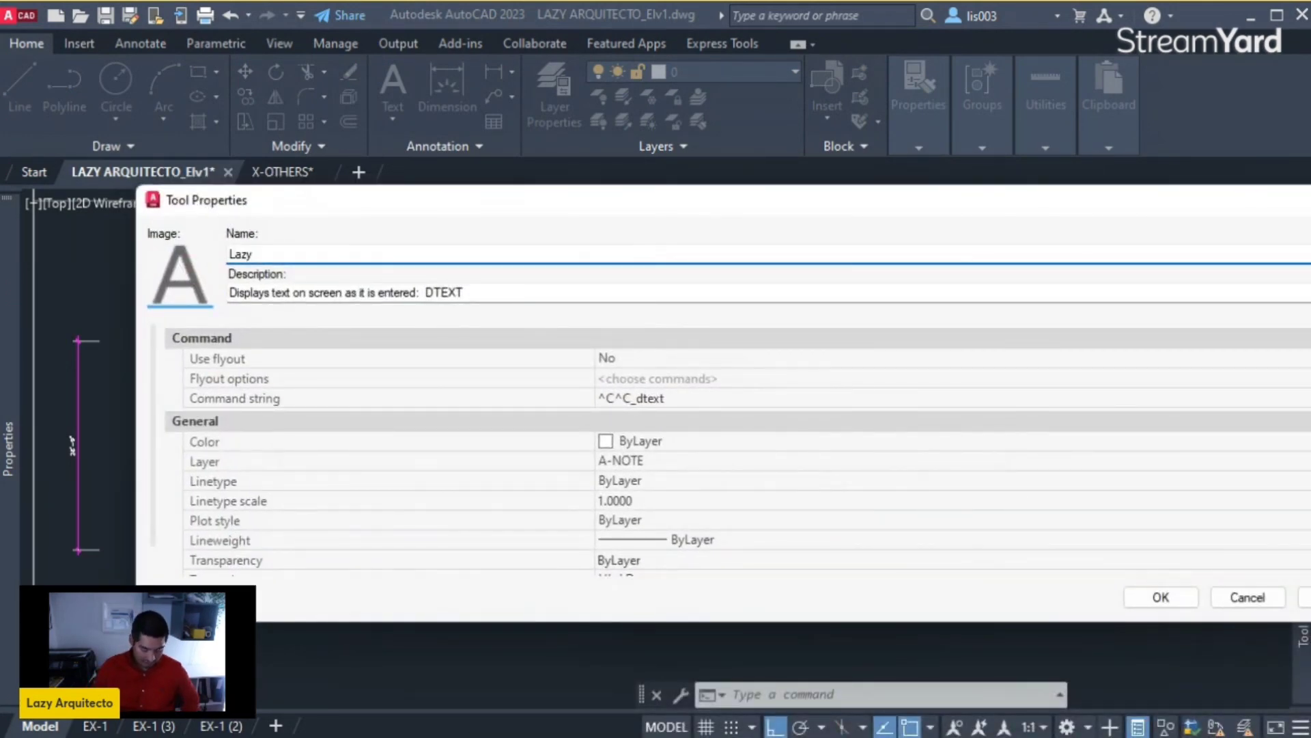
text(AnnoHide)
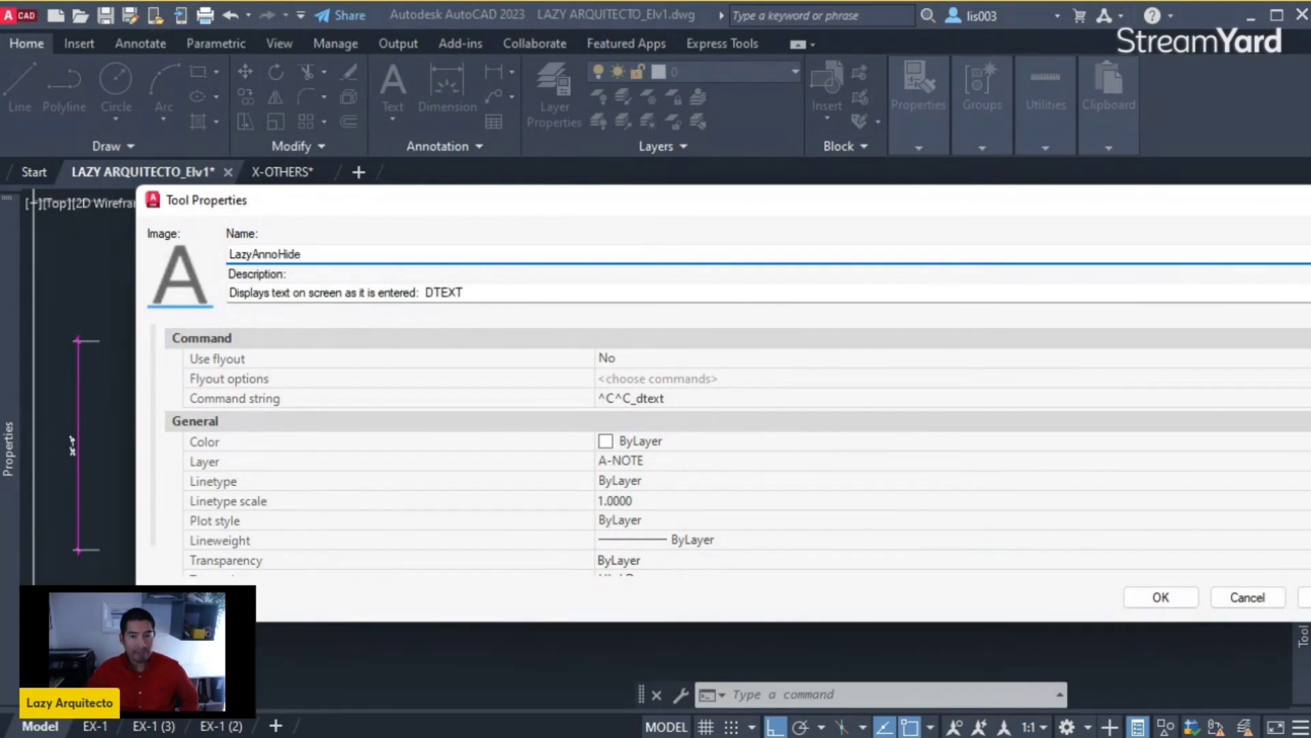
click(629, 398)
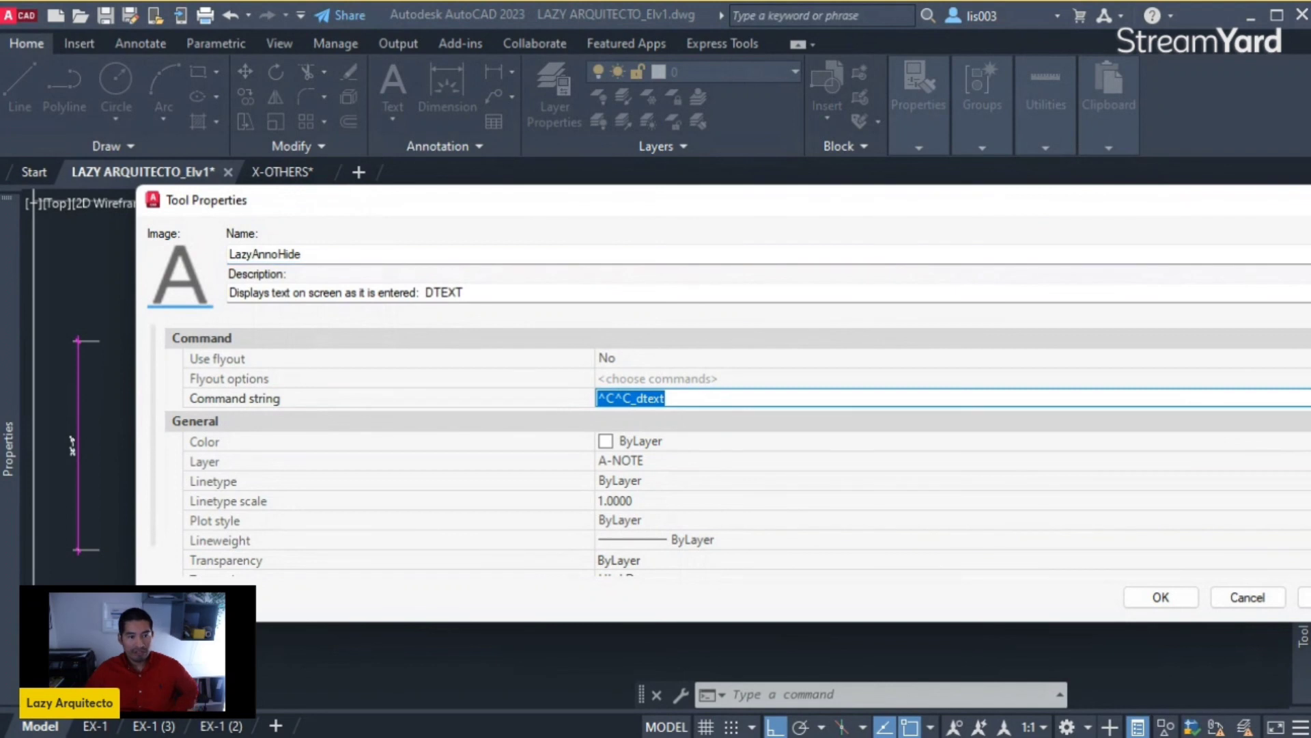
key(BackSpace)
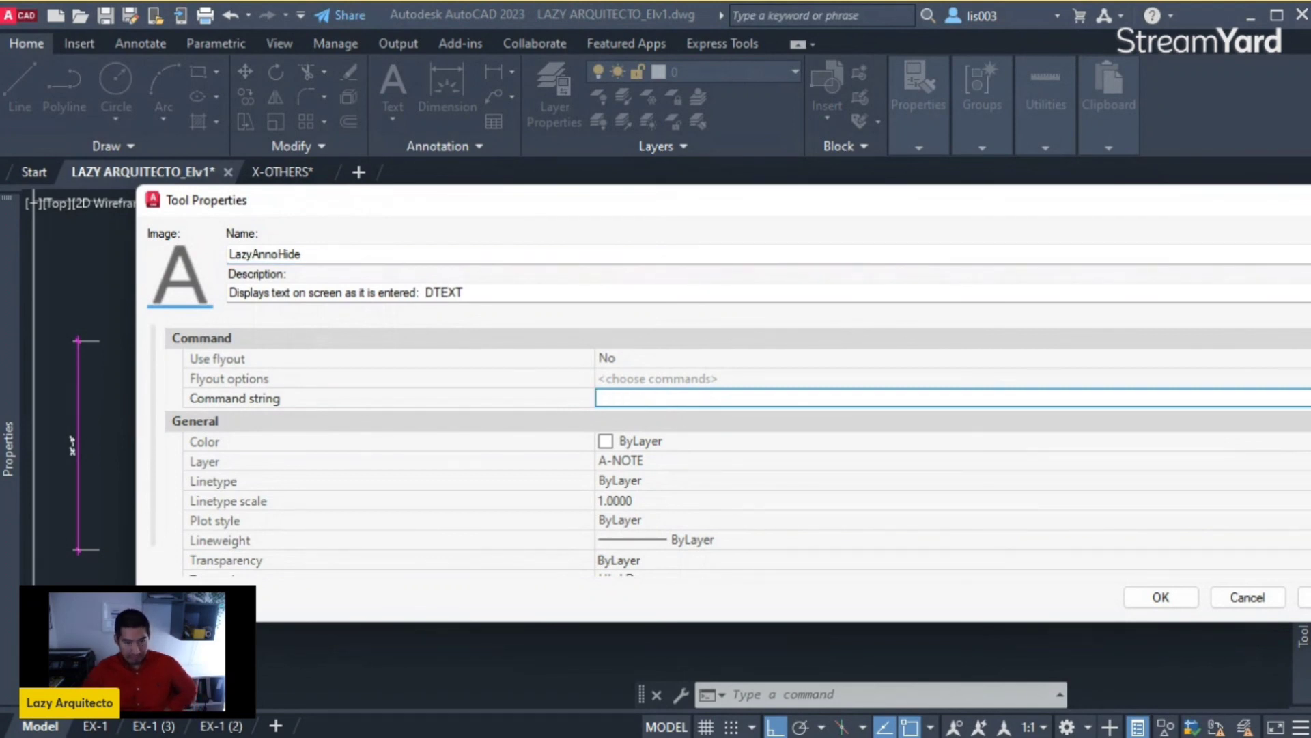
text(^C^C_SSX;NONE;;E;TEXT,MTEXT,DIMENSION,MULTILEADER,ACAD_TABLE,LEADER;;HIDEOBJECTS;P;;)
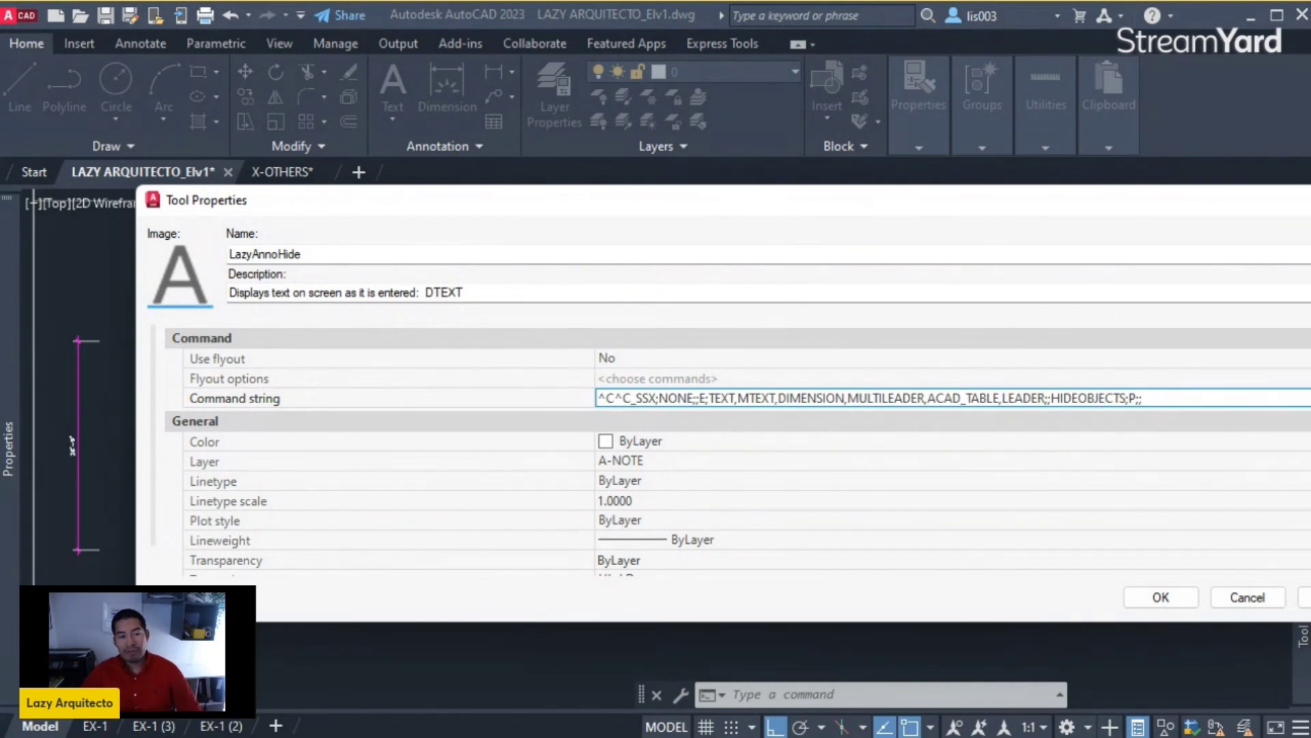
click(706, 399)
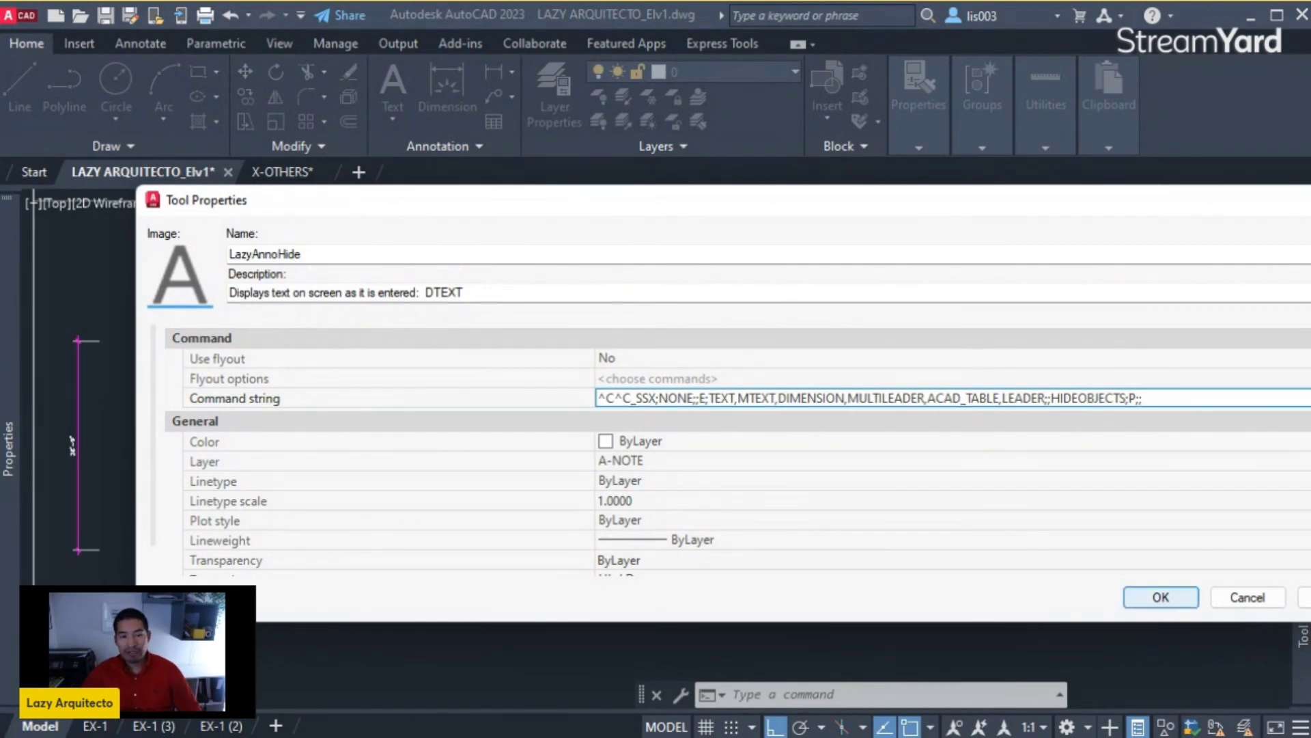
click(1161, 597)
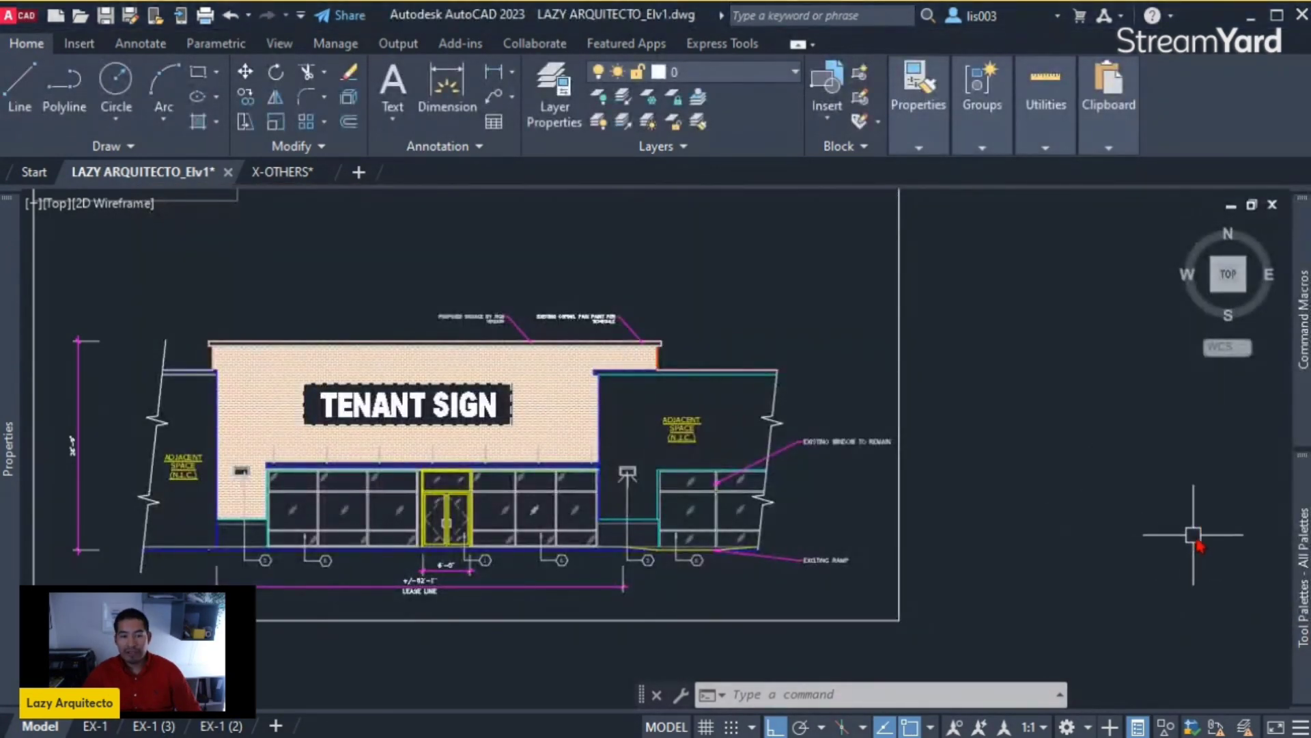
Run the LazyAnnoHide palette tool to hide the elevation's 47 annotation objects
mouse_move(1305, 508)
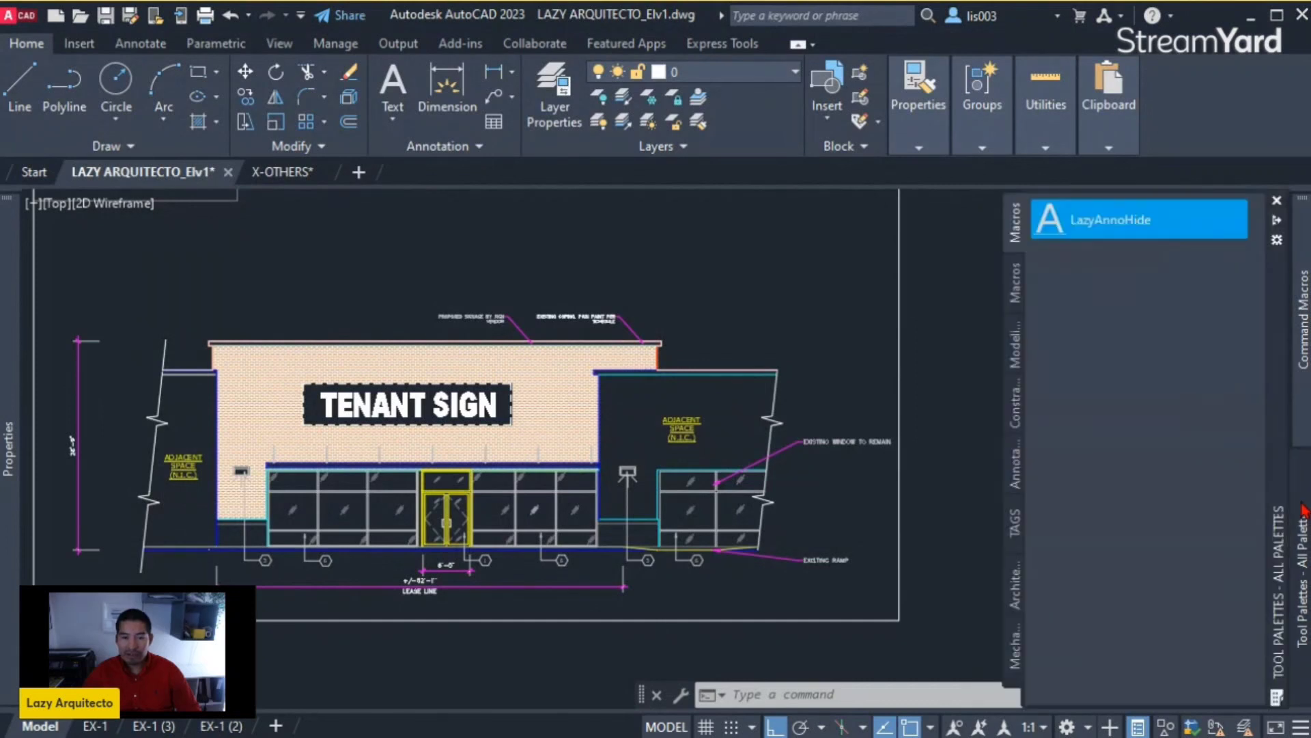
click(1122, 227)
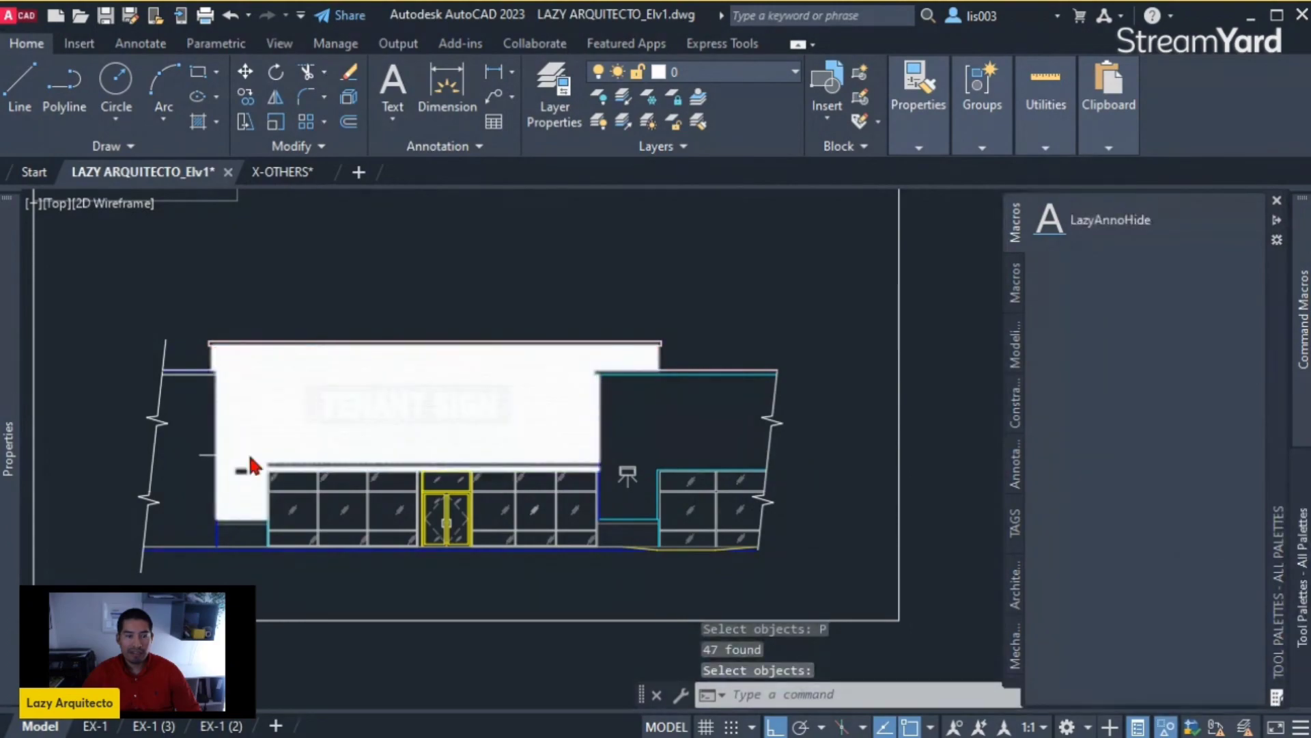